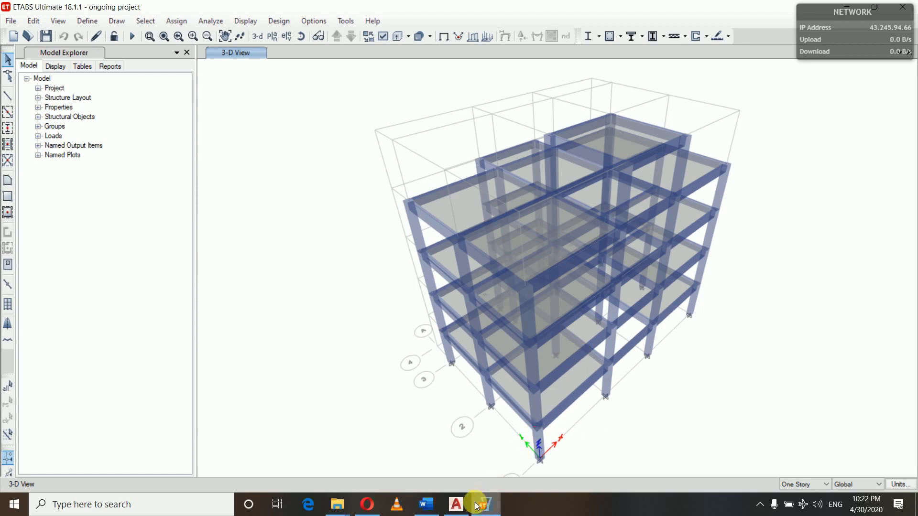
# - Switch to AutoCAD and examine the staircase bay in the bedroom floor plan of the architectural drawing
pyautogui.click(456, 505)
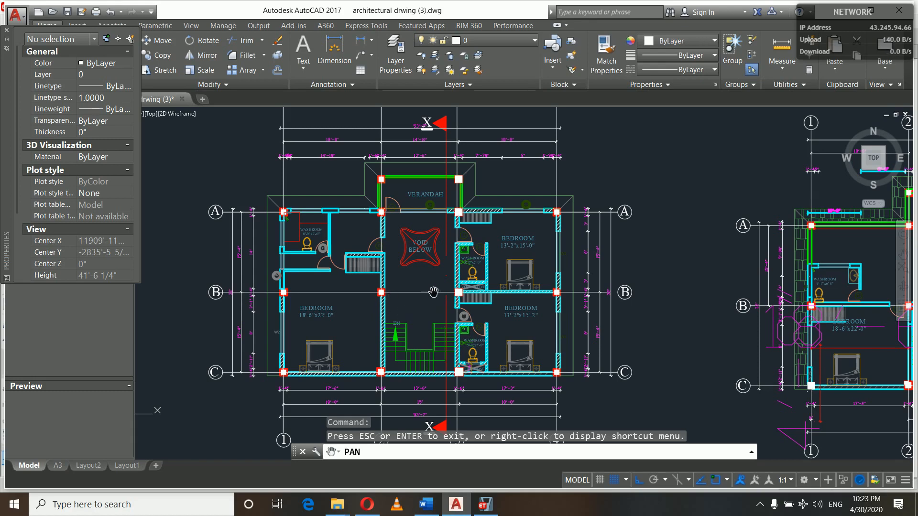
pyautogui.scroll(-2, 580, 253)
pyautogui.scroll(5, 519, 304)
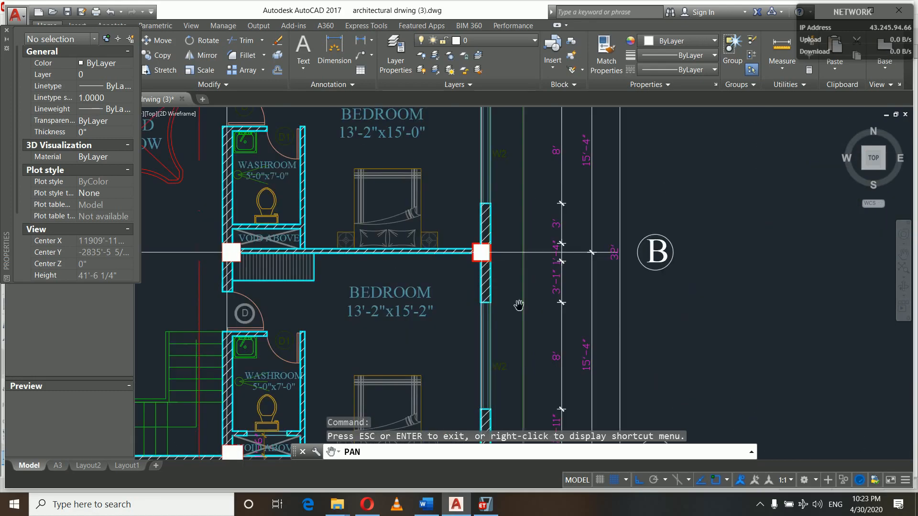
pyautogui.moveTo(333, 336); pyautogui.dragTo(530, 262)
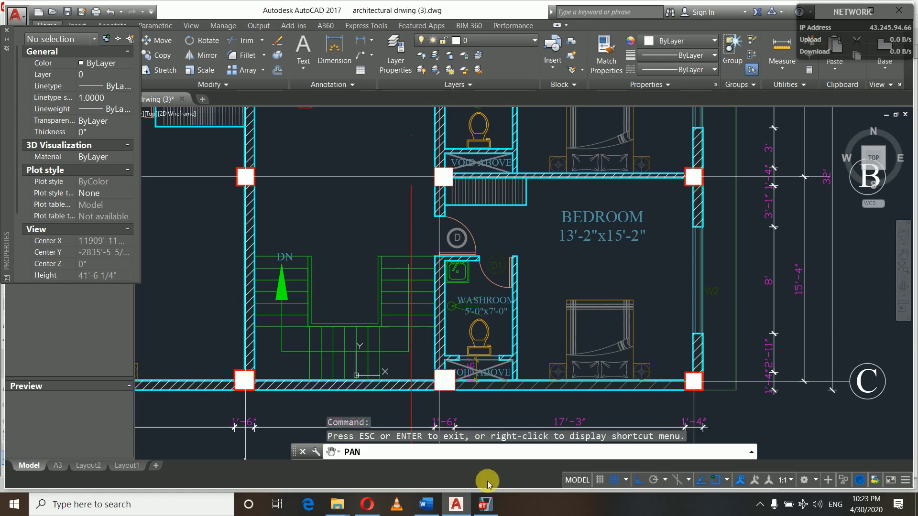
# - Switch back to ETABS and open a second 3-D view window beside the existing one
pyautogui.click(492, 505)
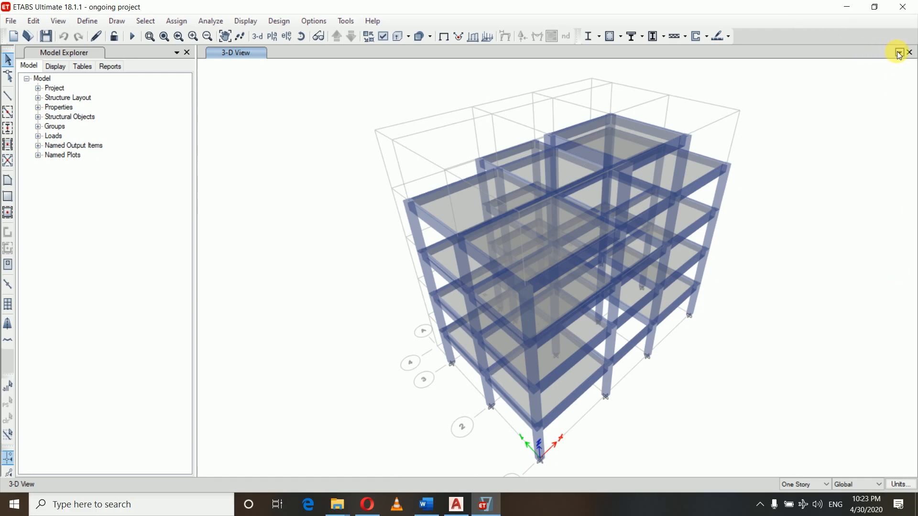
pyautogui.click(899, 53)
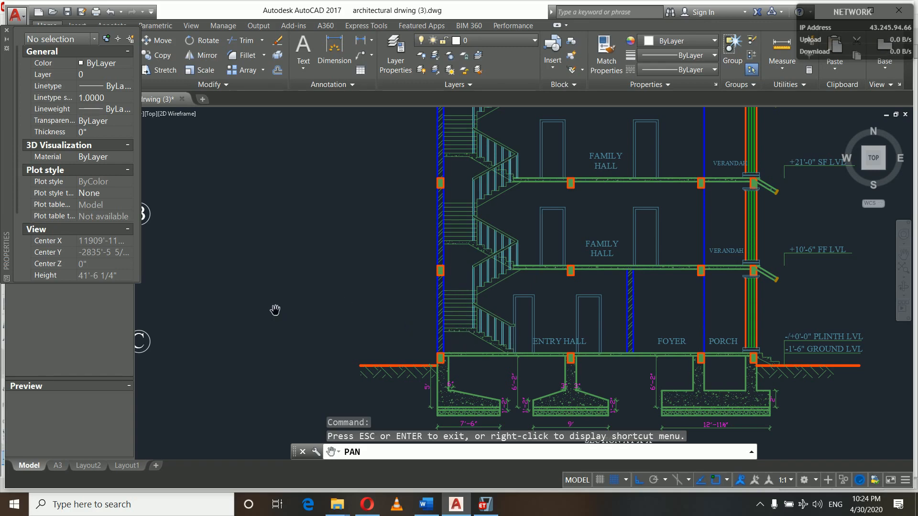
# - Examine the staircase in section X-X and in the terrace floor plan in AutoCAD, and return to ETABS
pyautogui.moveTo(286, 312); pyautogui.dragTo(774, 268)
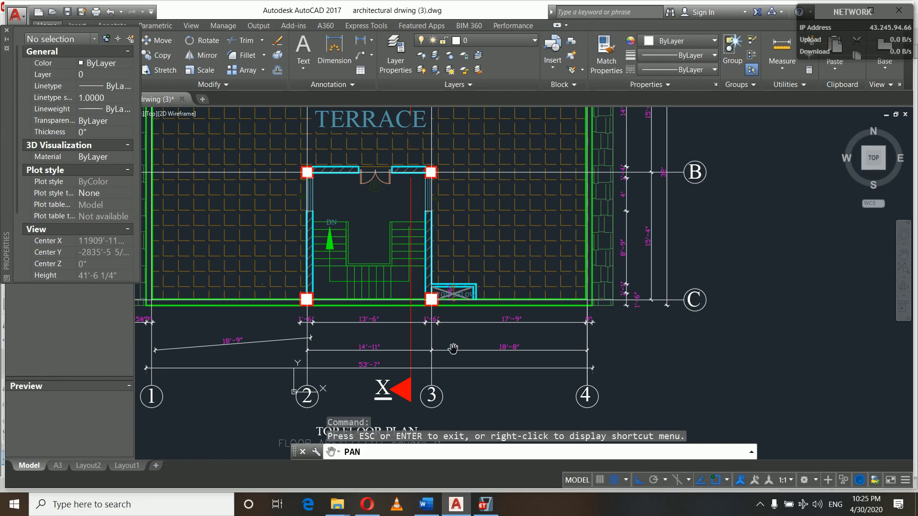
pyautogui.moveTo(484, 504)
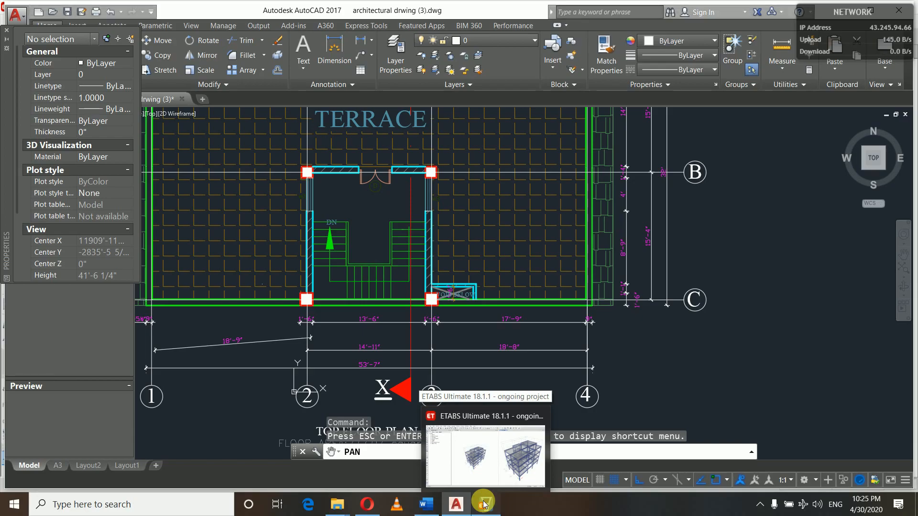
pyautogui.click(484, 504)
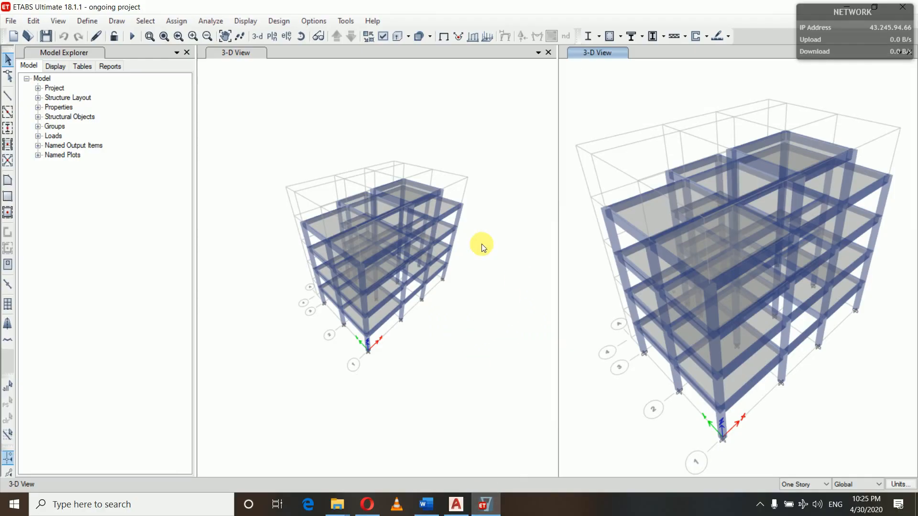
# - Show the Story1 plan in the first view window and turn off the extruded display of its beams
pyautogui.click(257, 54)
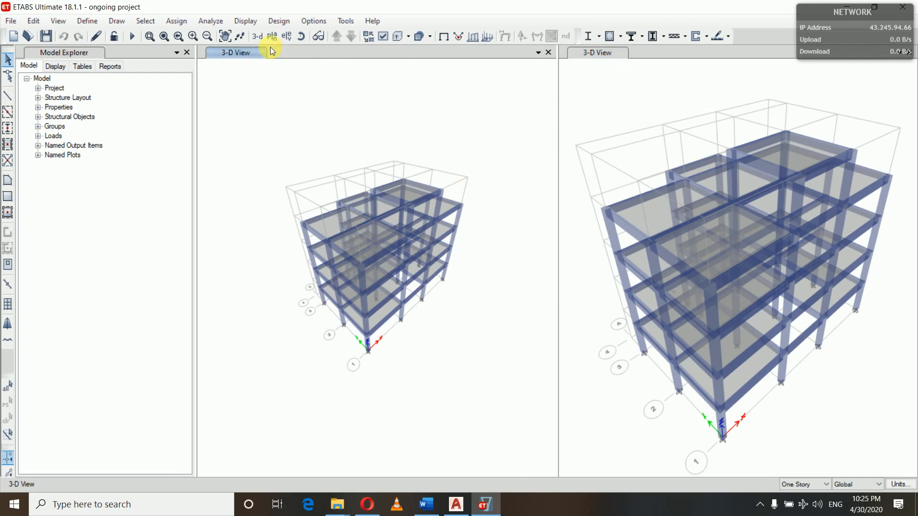
pyautogui.click(271, 36)
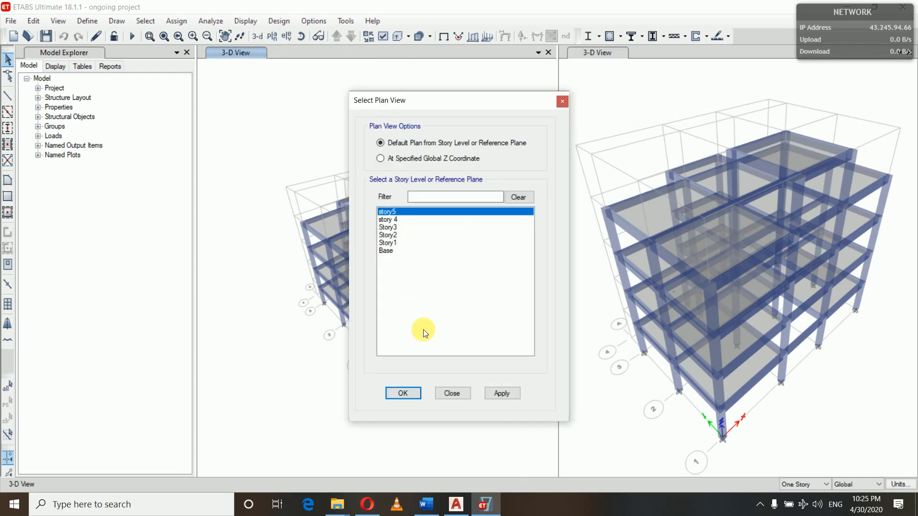
pyautogui.click(403, 242)
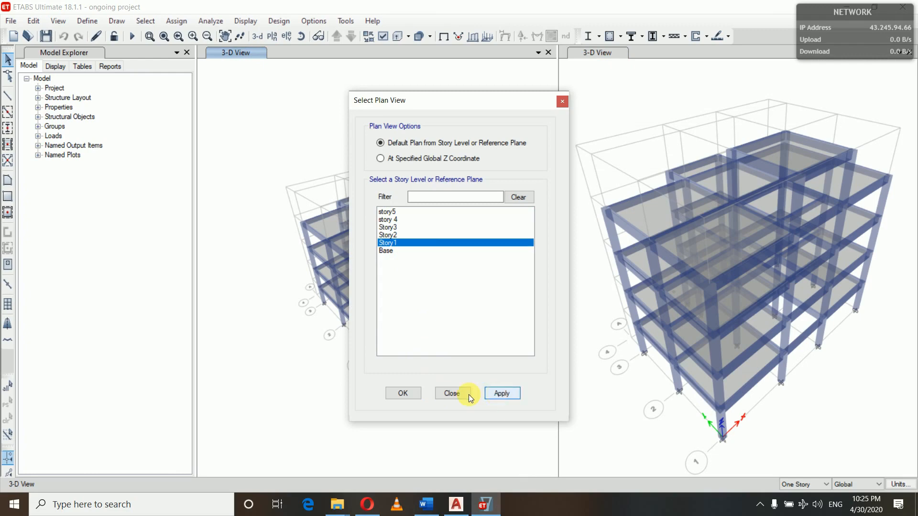
pyautogui.click(412, 392)
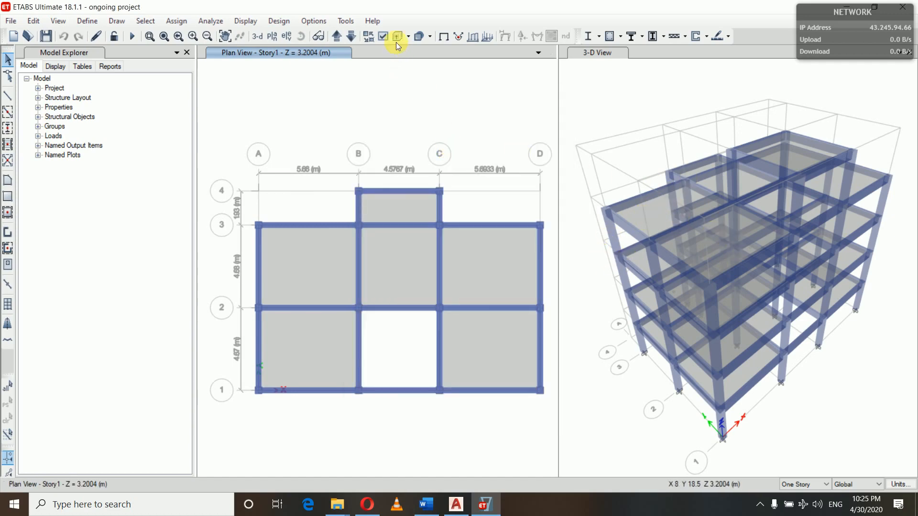
pyautogui.click(396, 37)
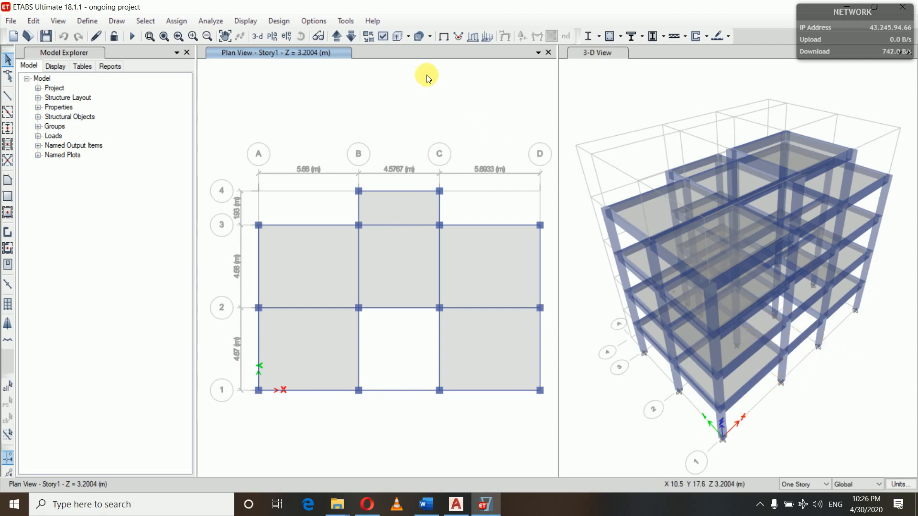
# - Replace the Story1 plan view with the elevation along grid line 1
pyautogui.click(285, 36)
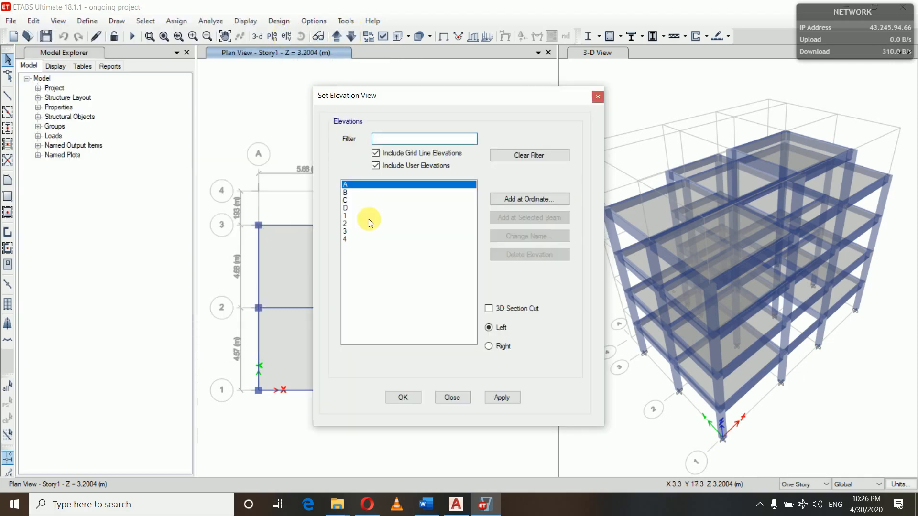
pyautogui.click(360, 215)
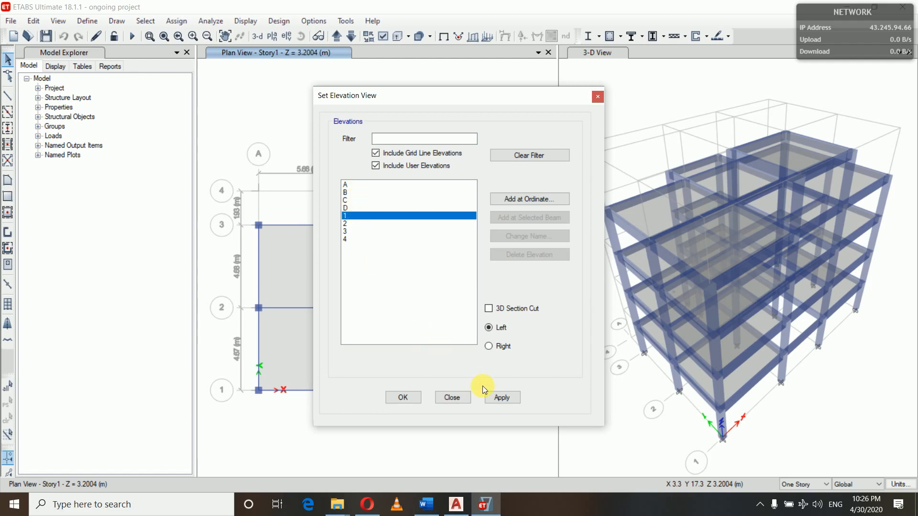
pyautogui.click(417, 395)
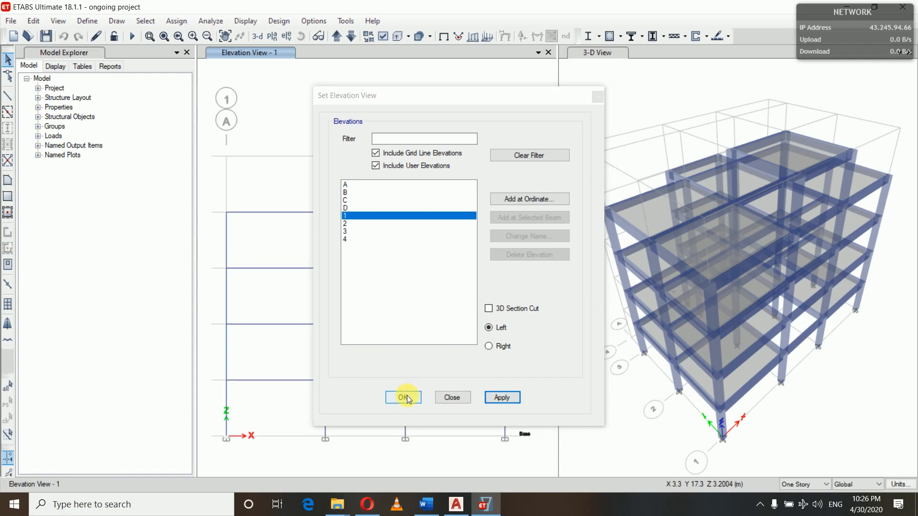
pyautogui.click(407, 399)
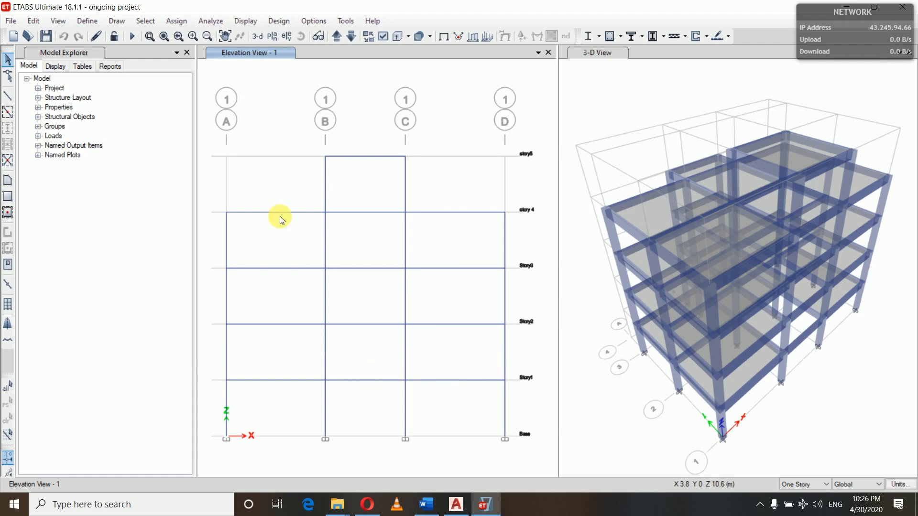
# - Check section X-X in AutoCAD and draw a reference plane in ETABS at a vertical offset of 914.4 mm from Story1
pyautogui.click(117, 21)
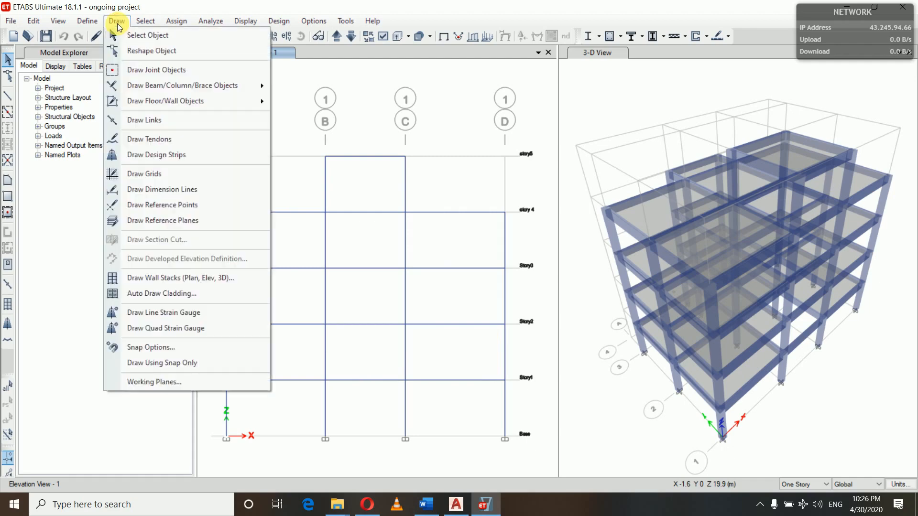
pyautogui.click(168, 221)
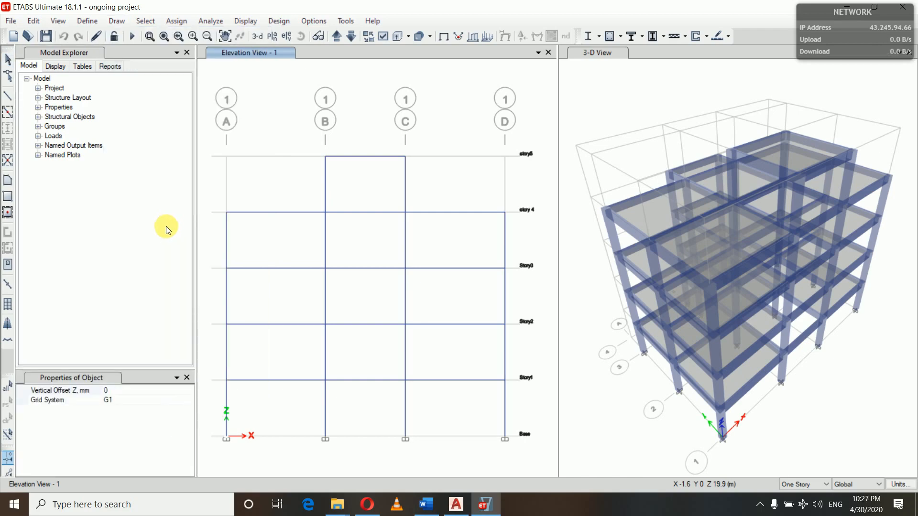
pyautogui.click(108, 391)
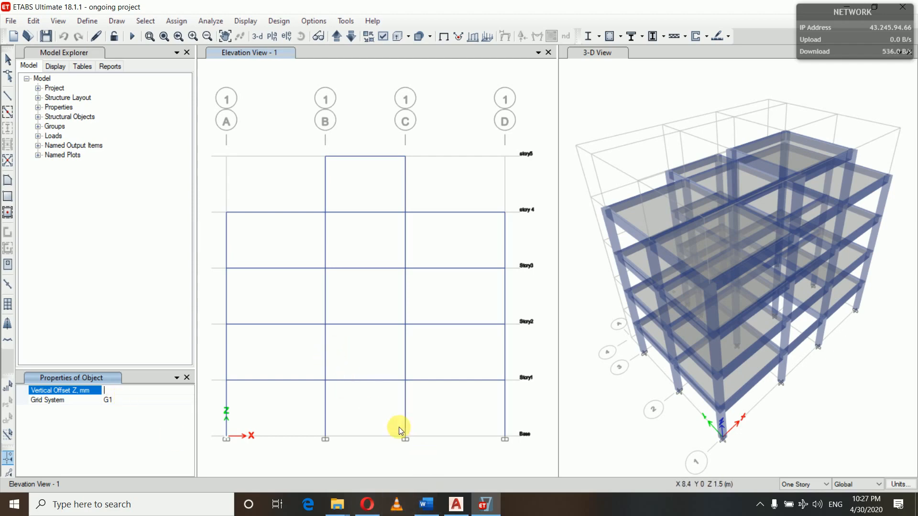
pyautogui.click(464, 510)
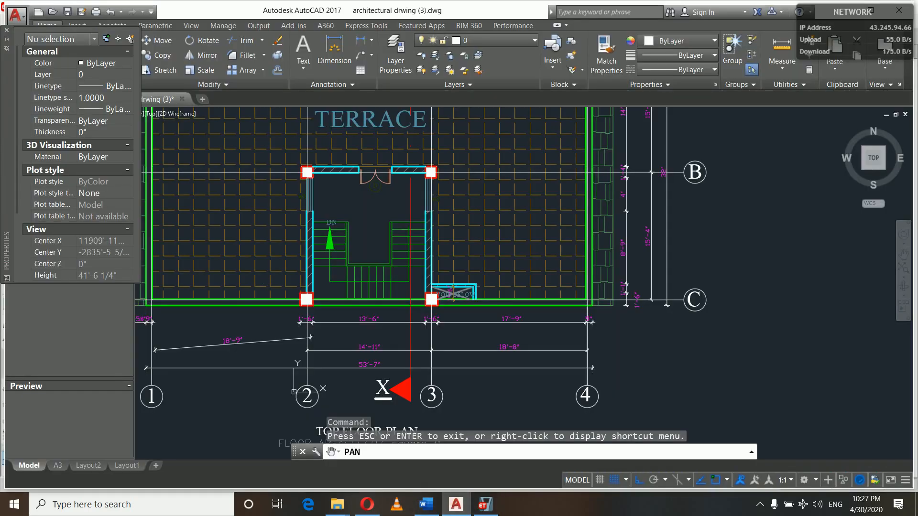
pyautogui.moveTo(779, 297); pyautogui.dragTo(240, 317)
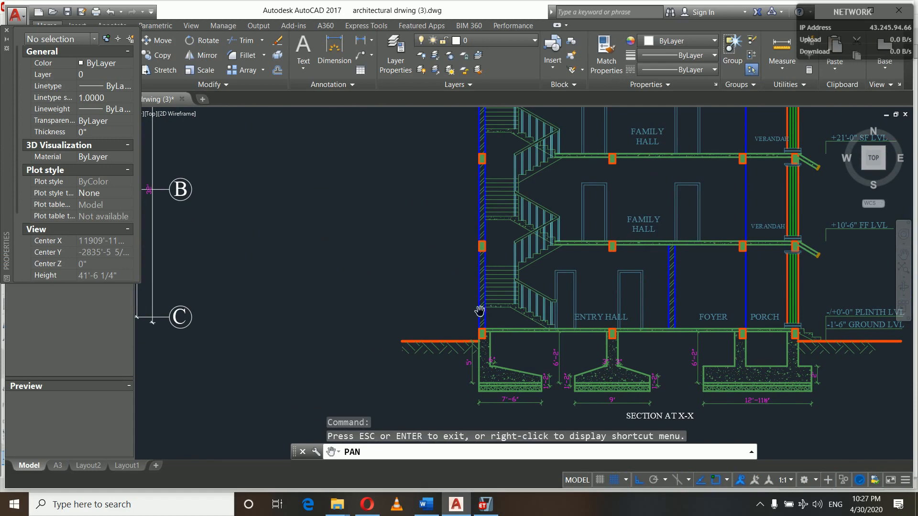
pyautogui.click(485, 504)
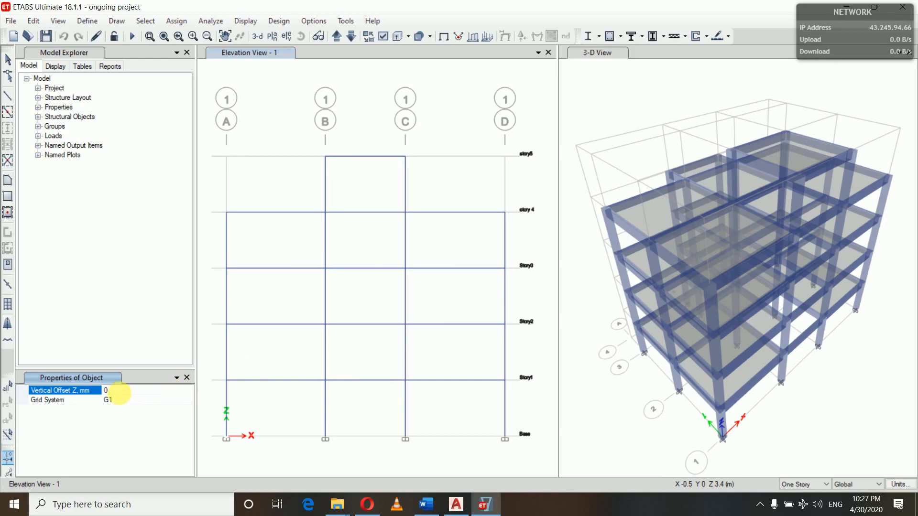
pyautogui.click(117, 392)
pyautogui.write('914.4')
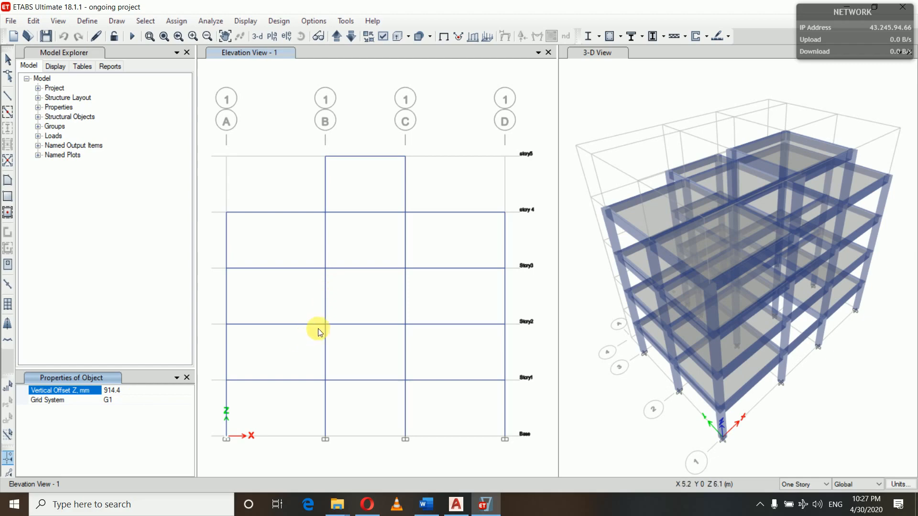
pyautogui.click(325, 381)
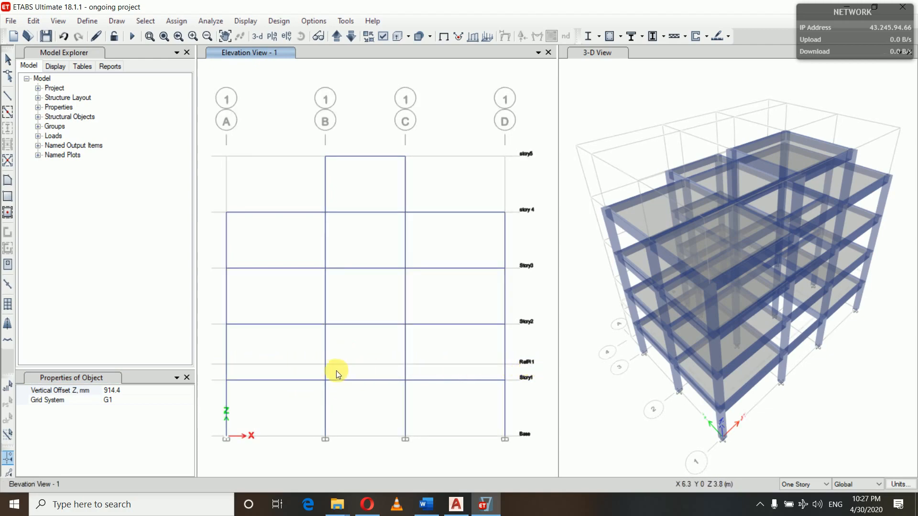
# - Draw a second reference plane at a vertical offset of 1371.6 mm from the first one
pyautogui.click(135, 391)
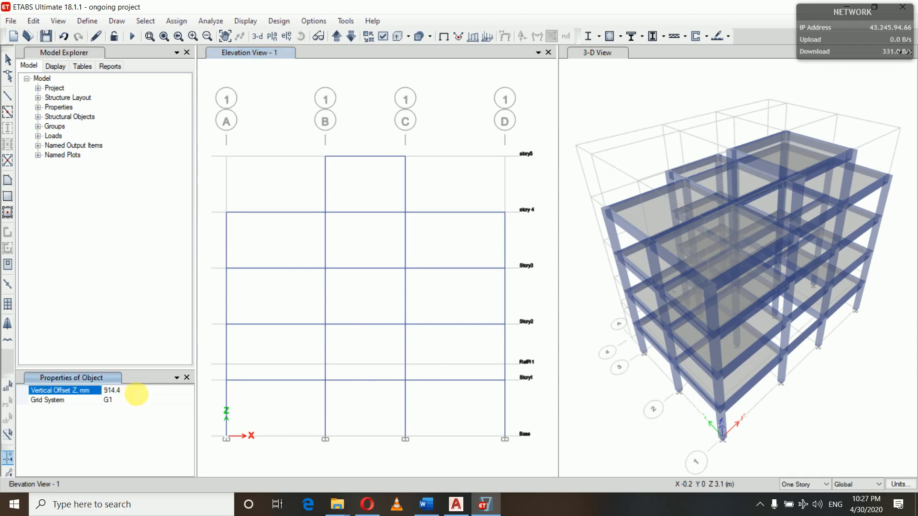
pyautogui.press('BackSpace')
pyautogui.press('BackSpace')
pyautogui.write('1371.6')
pyautogui.click(327, 367)
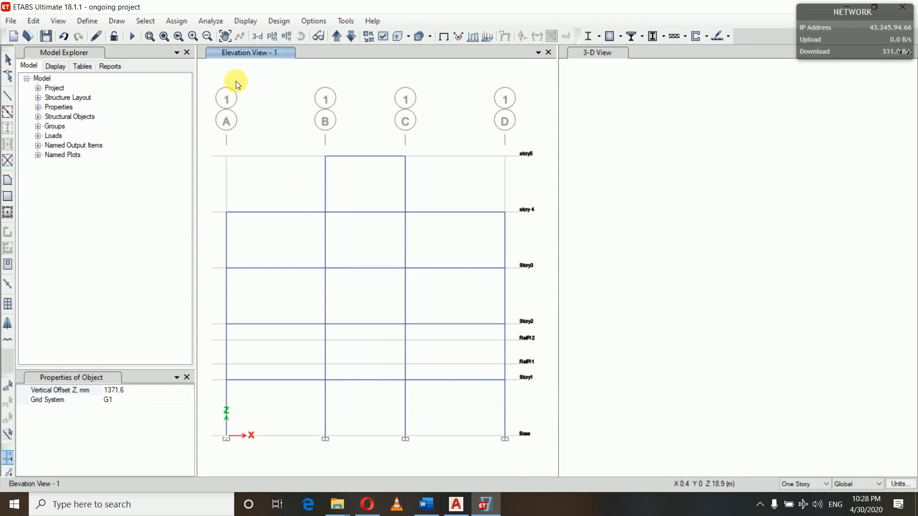
# - Switch the elevation window to the Story1 plan view
pyautogui.click(272, 36)
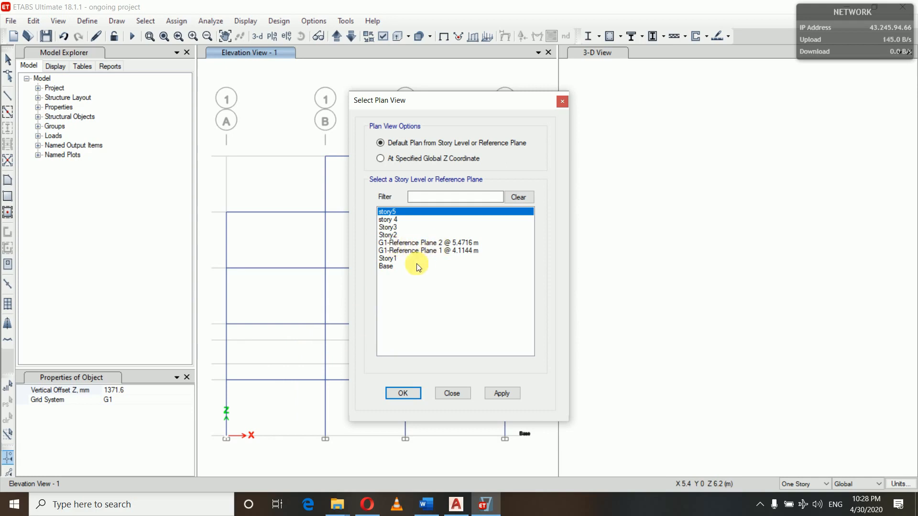
pyautogui.click(390, 258)
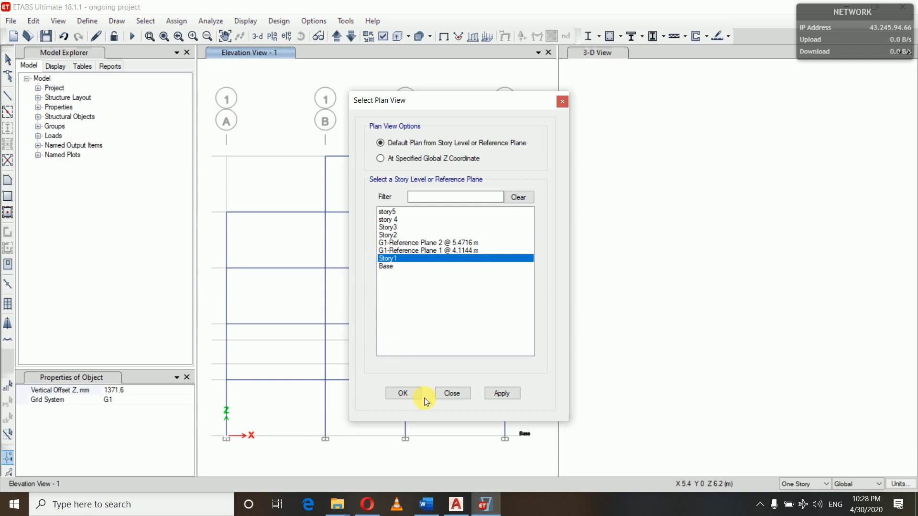
pyautogui.click(499, 393)
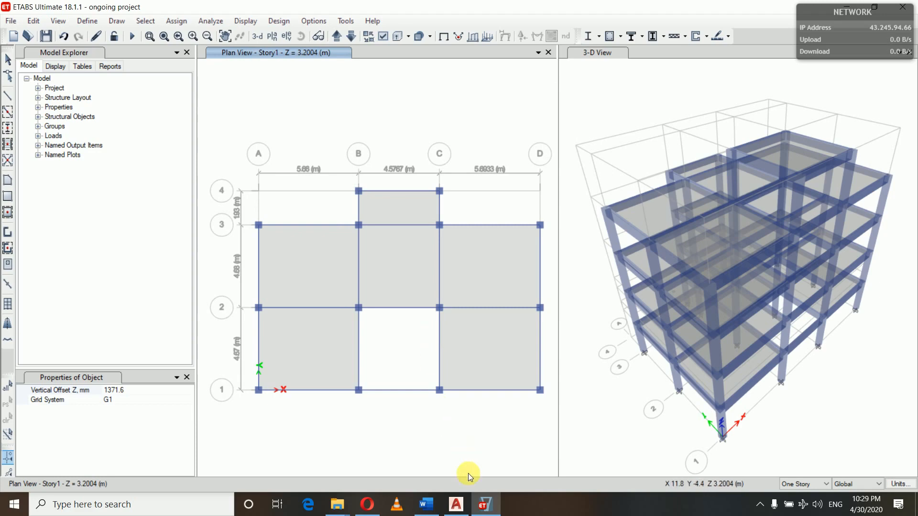
# - Check the architectural drawing in AutoCAD, and back in ETABS activate reference point drawing for all stories
pyautogui.click(457, 505)
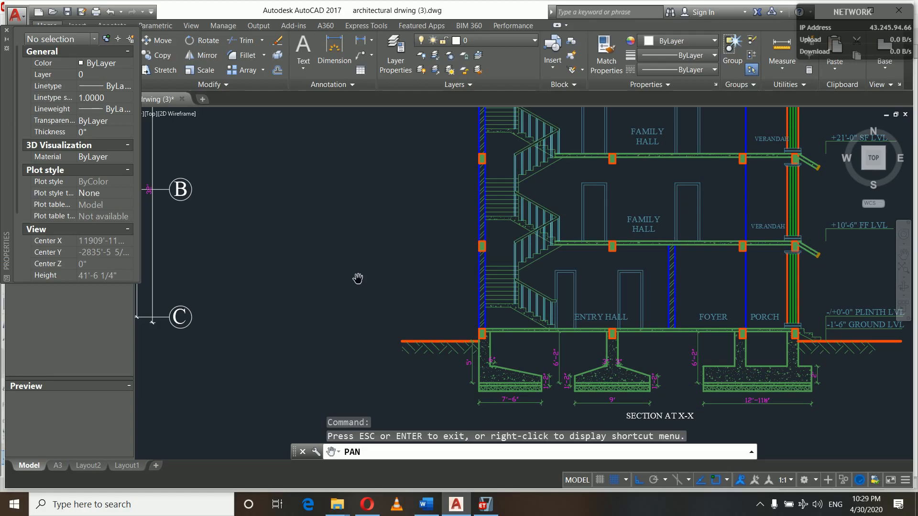
pyautogui.moveTo(359, 277)
pyautogui.mouseDown()
pyautogui.moveTo(468, 288)
pyautogui.moveTo(710, 282)
pyautogui.mouseUp()
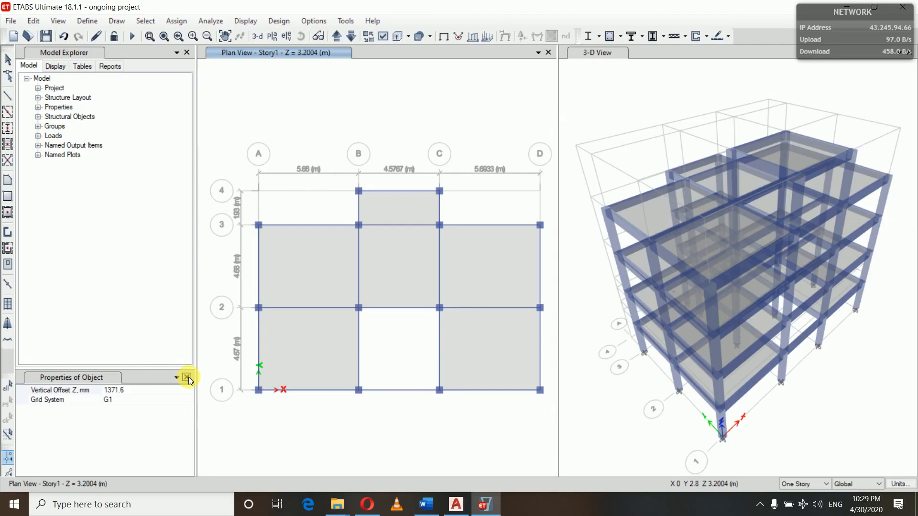
pyautogui.click(187, 377)
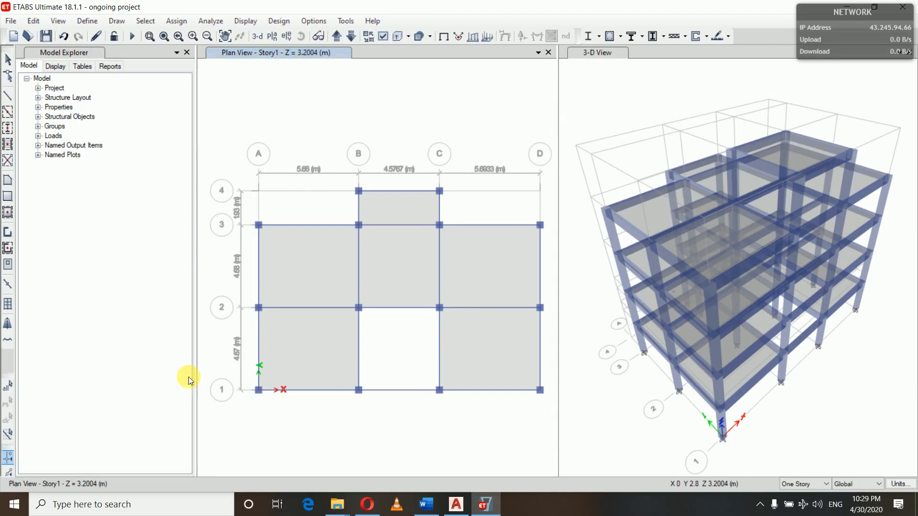
pyautogui.click(118, 21)
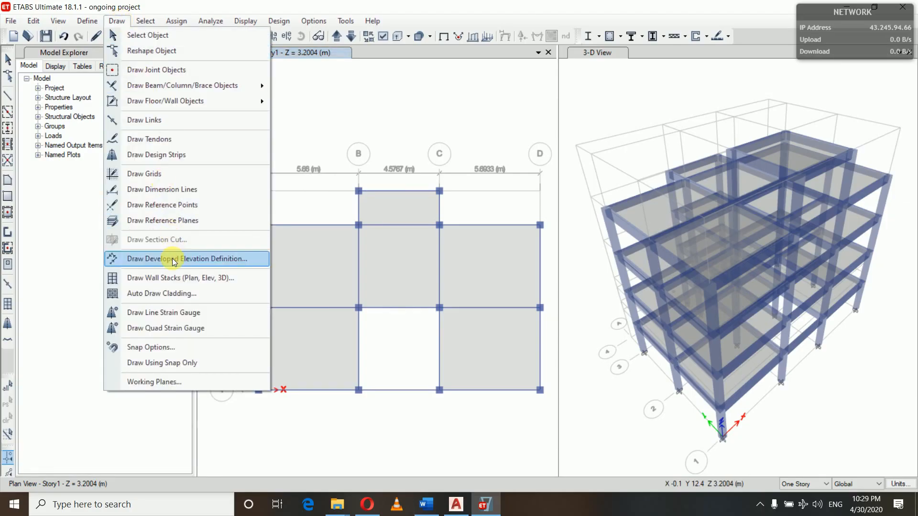
pyautogui.click(176, 206)
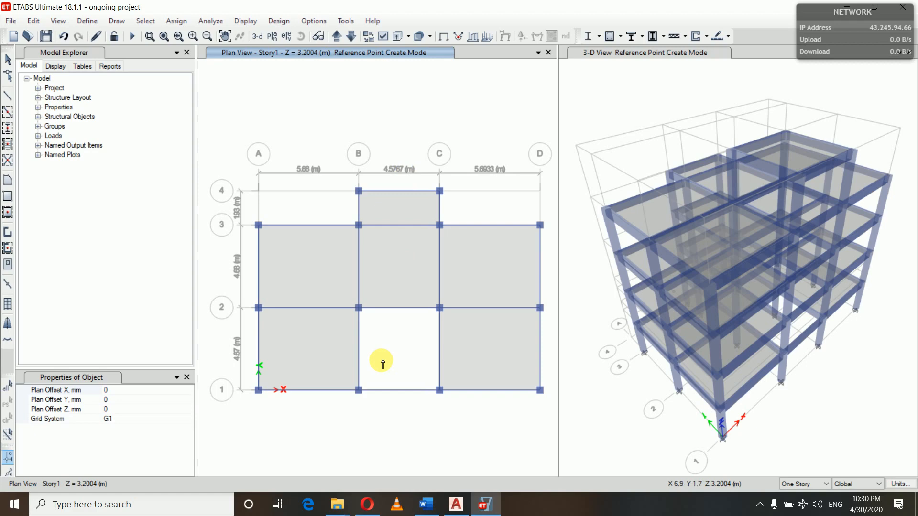
pyautogui.click(823, 483)
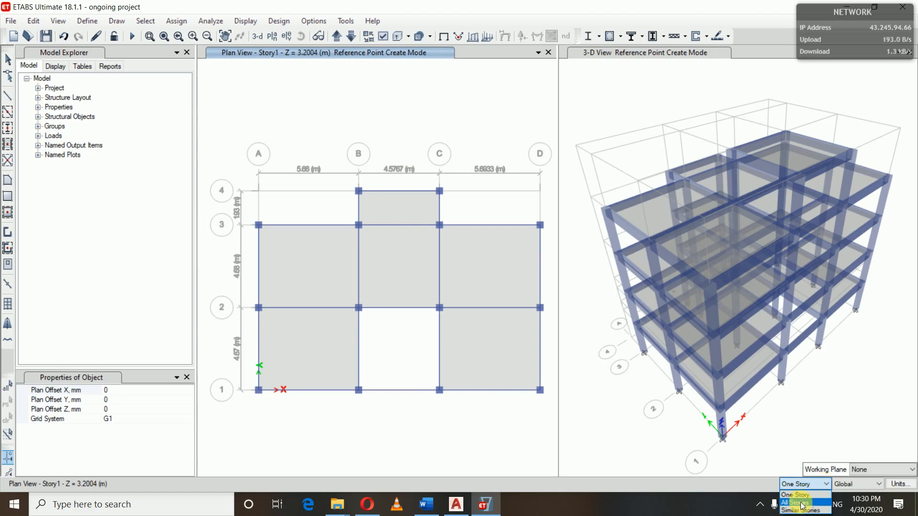
pyautogui.click(802, 506)
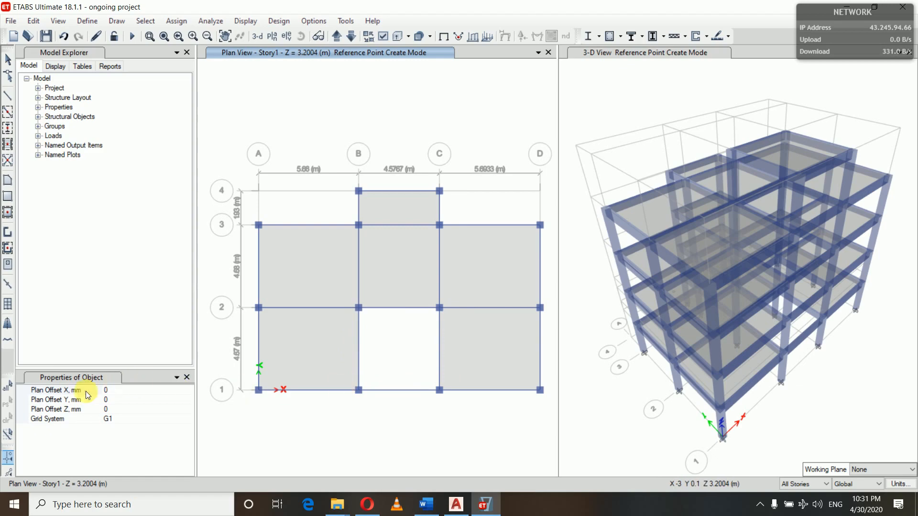
# - Draw a reference point offset 1447.8 mm in X and 1701.8 mm in Y from grid point B-1
pyautogui.click(108, 390)
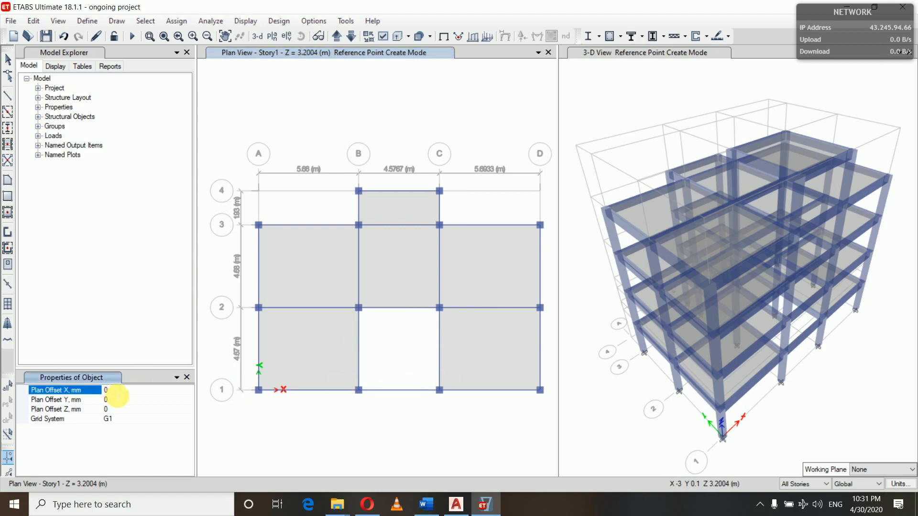
pyautogui.press('BackSpace')
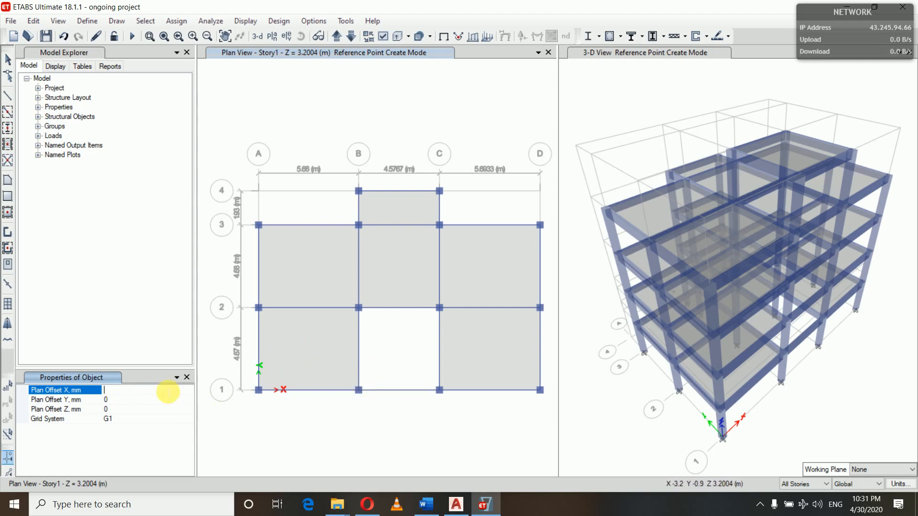
pyautogui.write('1447.8')
pyautogui.click(167, 392)
pyautogui.click(119, 401)
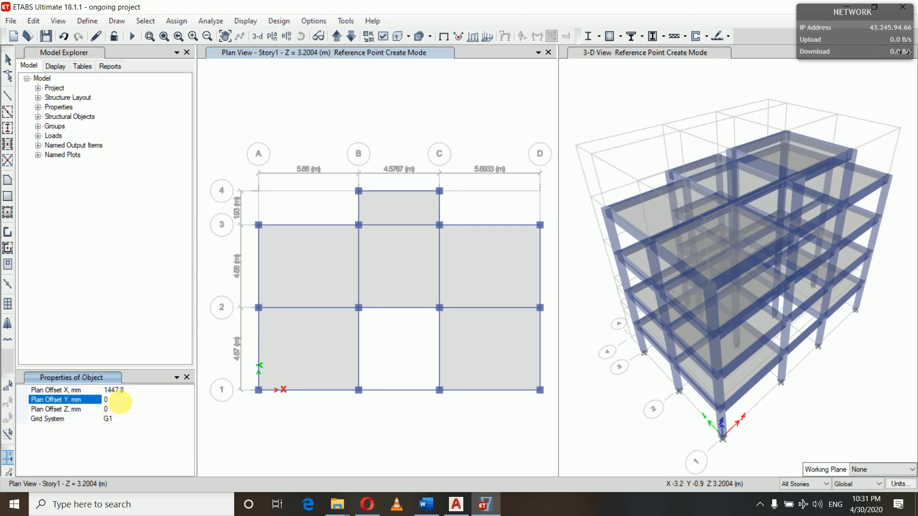
pyautogui.press('BackSpace')
pyautogui.write('1701.8')
pyautogui.click(119, 401)
pyautogui.click(359, 389)
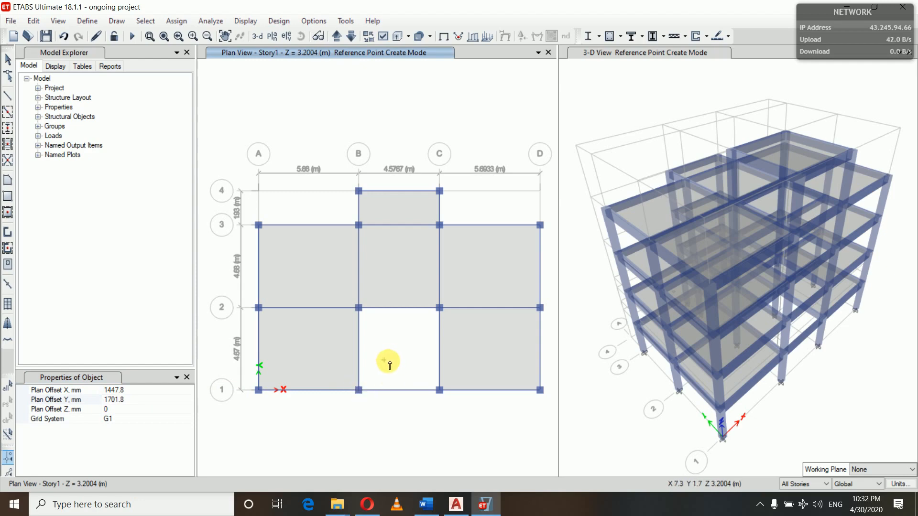
# - Check the stair plan in AutoCAD and draw an ETABS reference point offset 1447.8 mm in X and 0 in Y from grid point B-1
pyautogui.click(456, 506)
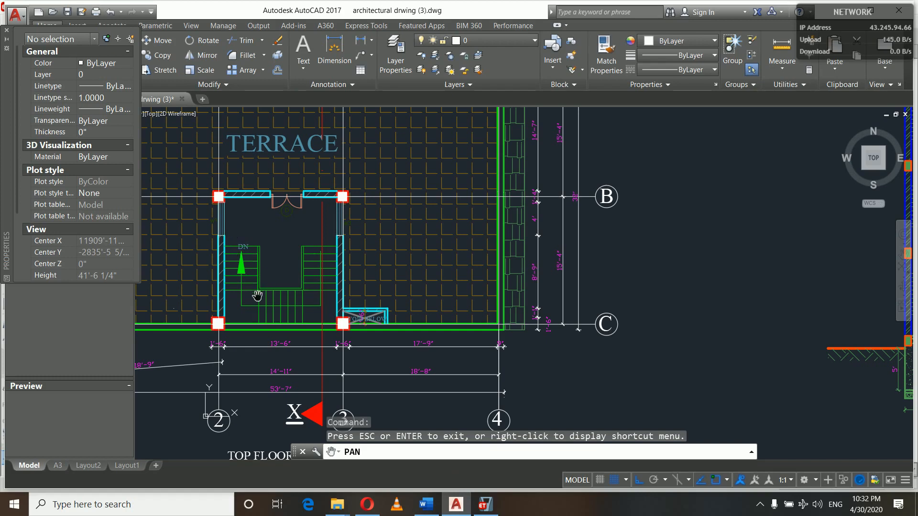
pyautogui.click(484, 504)
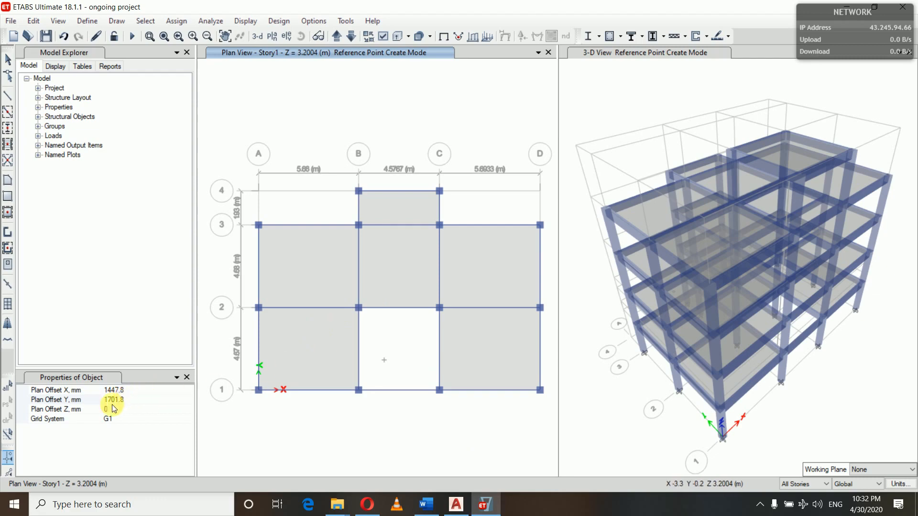
pyautogui.click(128, 403)
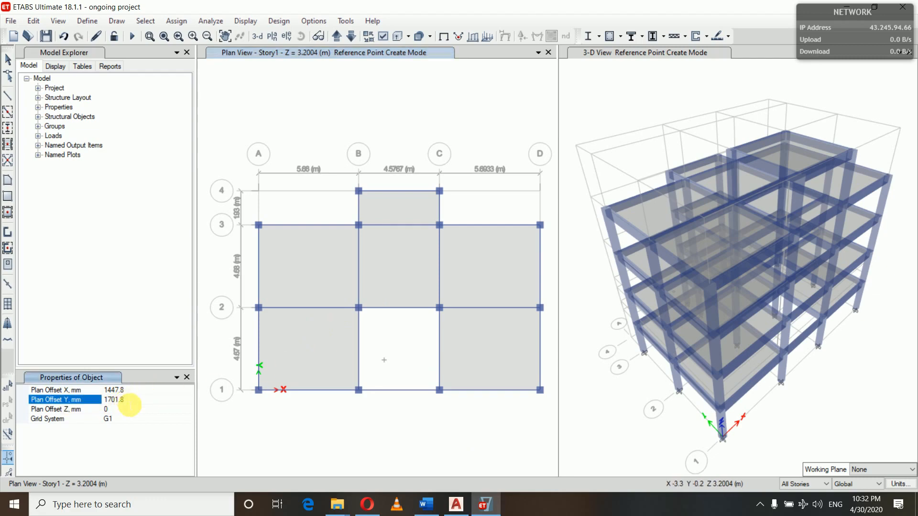
pyautogui.press('BackSpace')
pyautogui.press('BackSpace')
pyautogui.press('BackSpace')
pyautogui.press('BackSpace')
pyautogui.press('BackSpace')
pyautogui.press('BackSpace')
pyautogui.write('0')
pyautogui.click(359, 390)
pyautogui.click(388, 391)
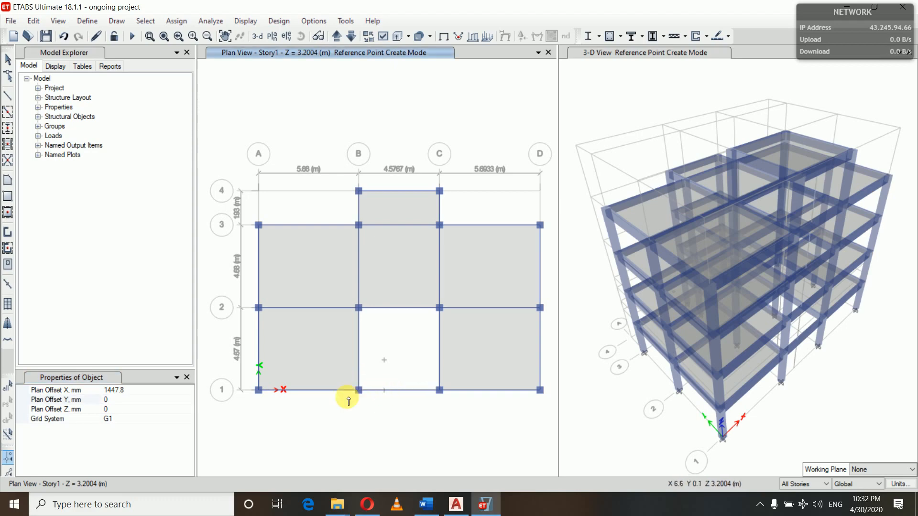
# - Draw a reference point offset 0 in X and 1701.8 mm in Y from grid point B-1
pyautogui.click(128, 390)
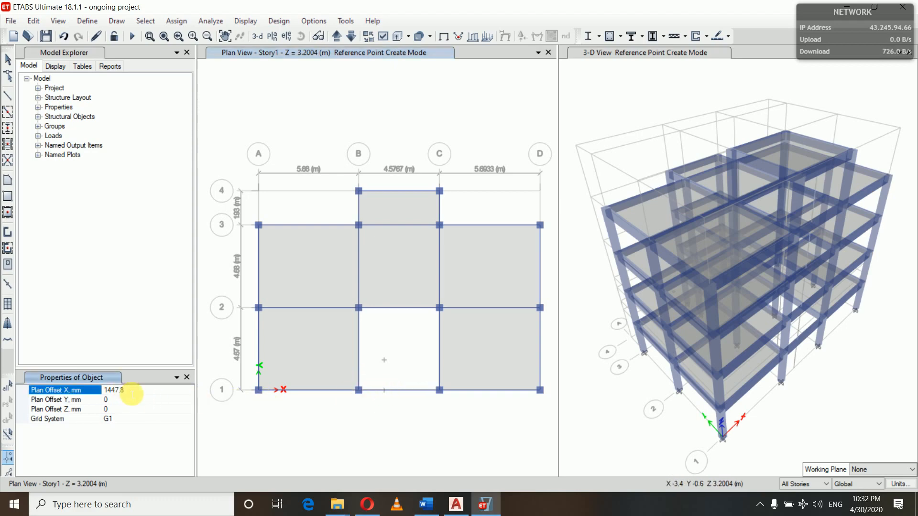
pyautogui.press('BackSpace')
pyautogui.press('BackSpace')
pyautogui.press('BackSpace')
pyautogui.press('BackSpace')
pyautogui.press('BackSpace')
pyautogui.press('BackSpace')
pyautogui.write('0')
pyautogui.click(115, 399)
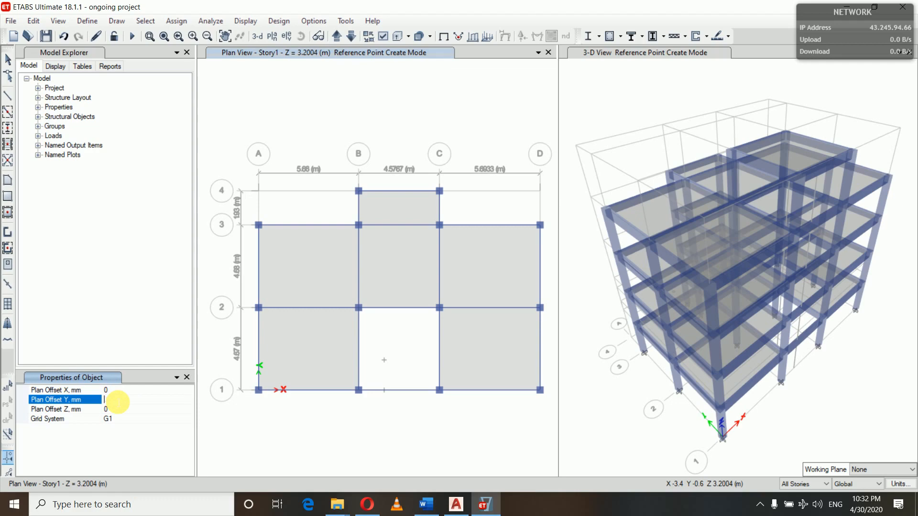
pyautogui.write('1701.8')
pyautogui.click(360, 389)
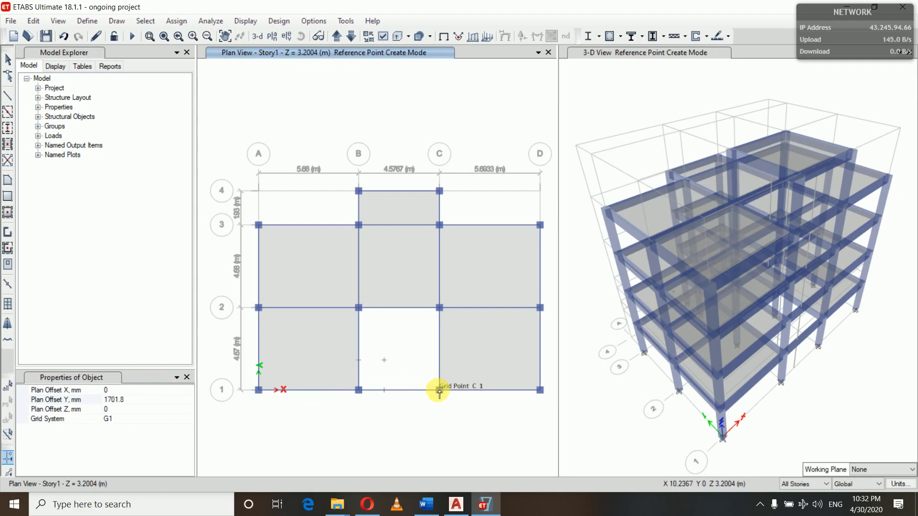
# - Draw two reference points from grid point C-1 at Y offset 1701.8 mm, with X offsets of 0 and -1473.2 mm
pyautogui.click(112, 390)
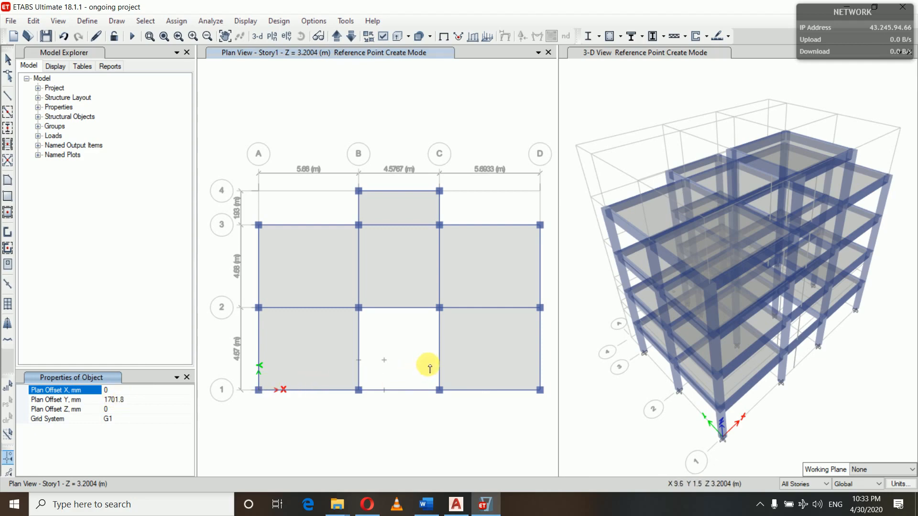
pyautogui.click(440, 389)
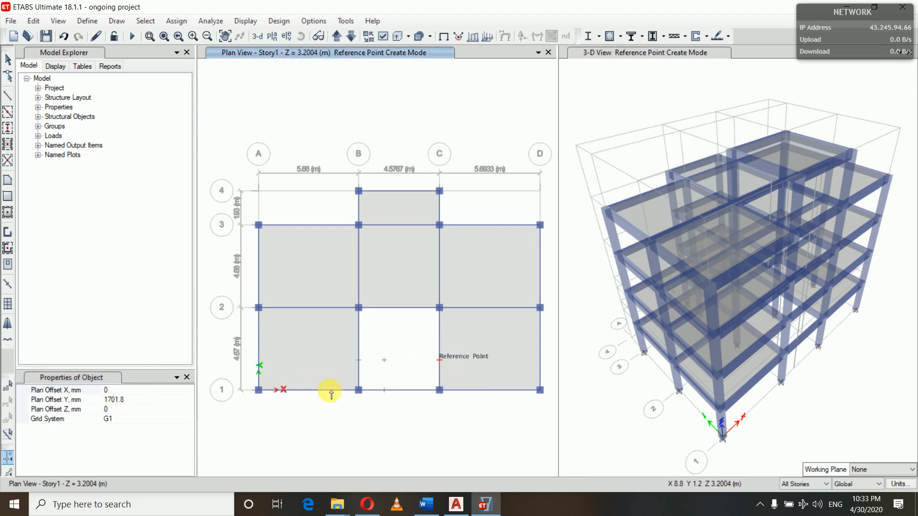
pyautogui.click(111, 391)
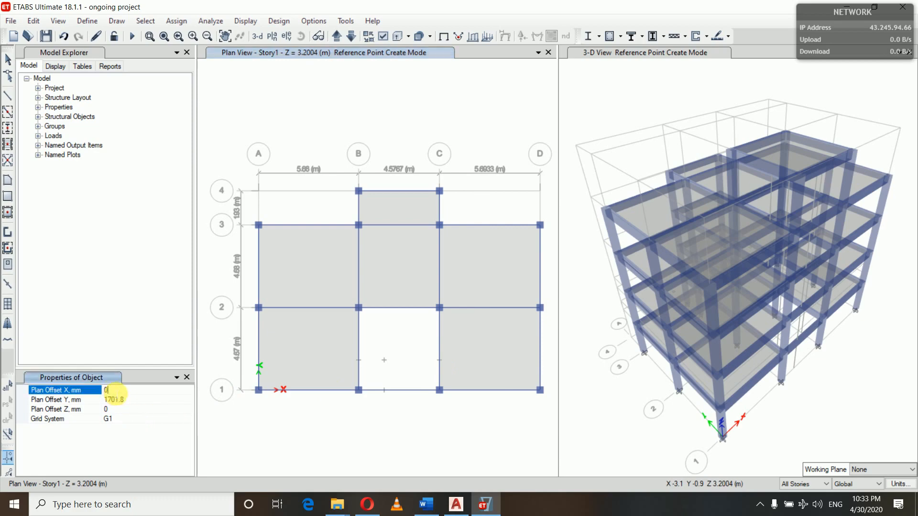
pyautogui.press('BackSpace')
pyautogui.write('-1473.2')
pyautogui.click(440, 390)
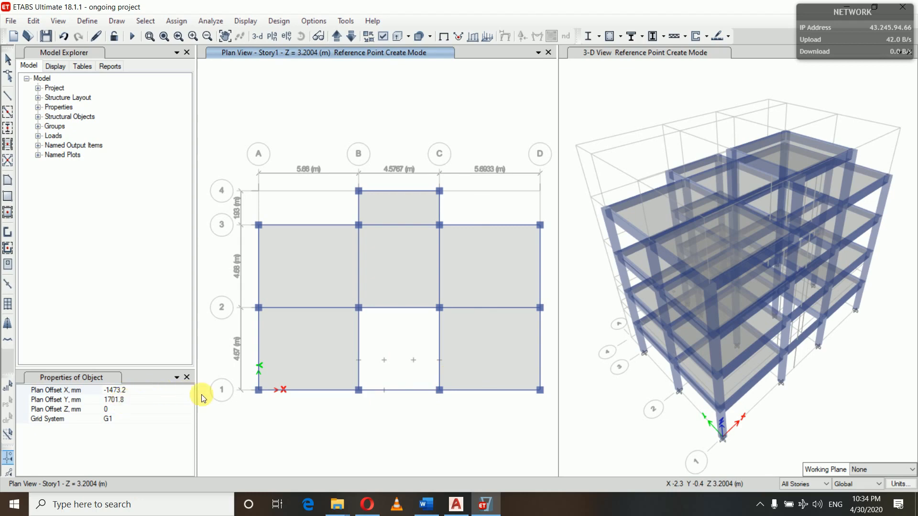
# - Draw a reference point offset -1473.2 mm in X and 0 in Y from grid point C-1
pyautogui.click(129, 401)
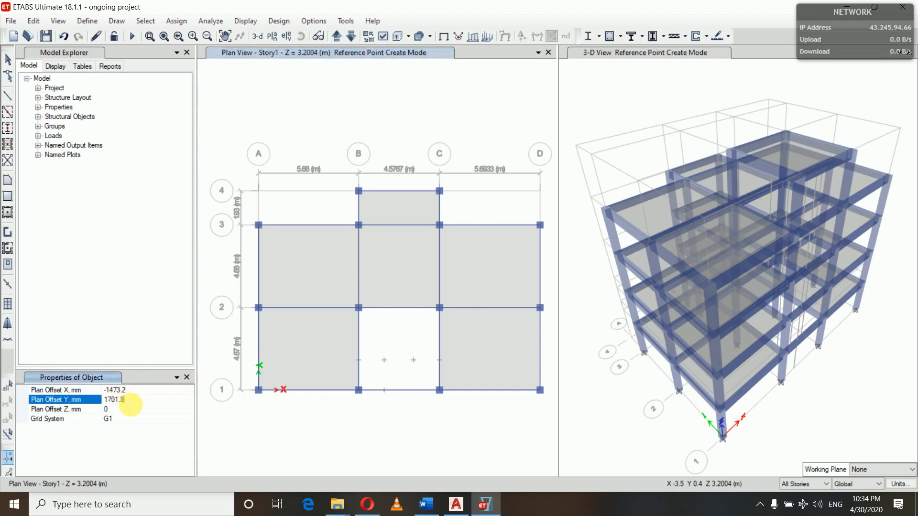
pyautogui.press('BackSpace')
pyautogui.press('BackSpace')
pyautogui.press('BackSpace')
pyautogui.press('BackSpace')
pyautogui.press('BackSpace')
pyautogui.press('BackSpace')
pyautogui.write('0')
pyautogui.press('Return')
pyautogui.click(440, 390)
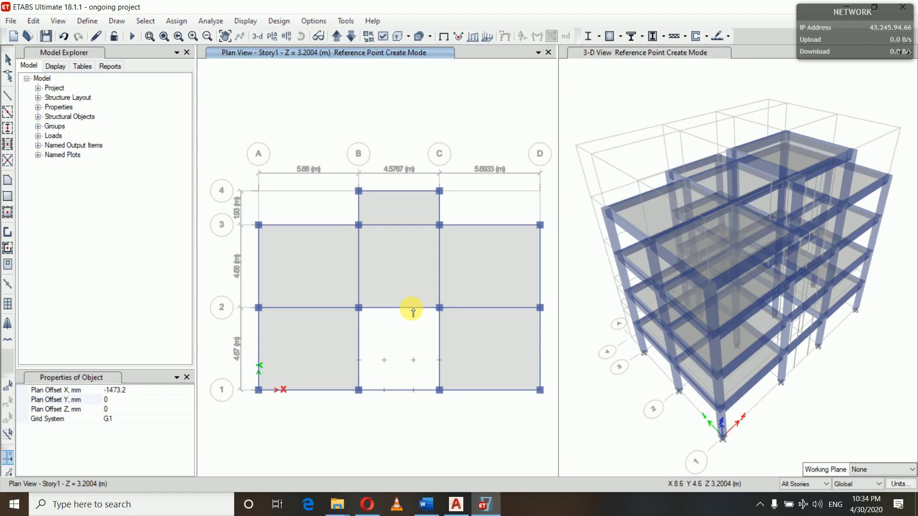
# - Draw a reference point offset -1473.2 mm in X and -1803.4 mm in Y from grid point C-2
pyautogui.click(113, 400)
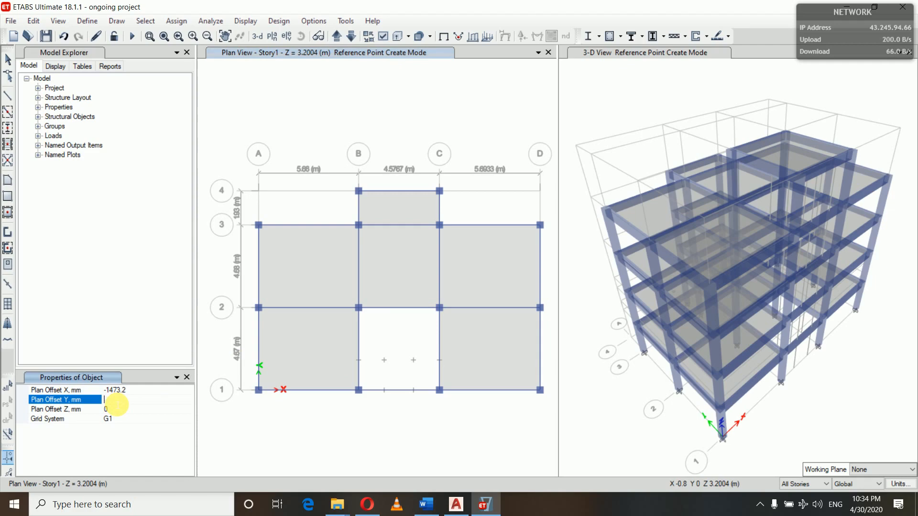
pyautogui.write('-18')
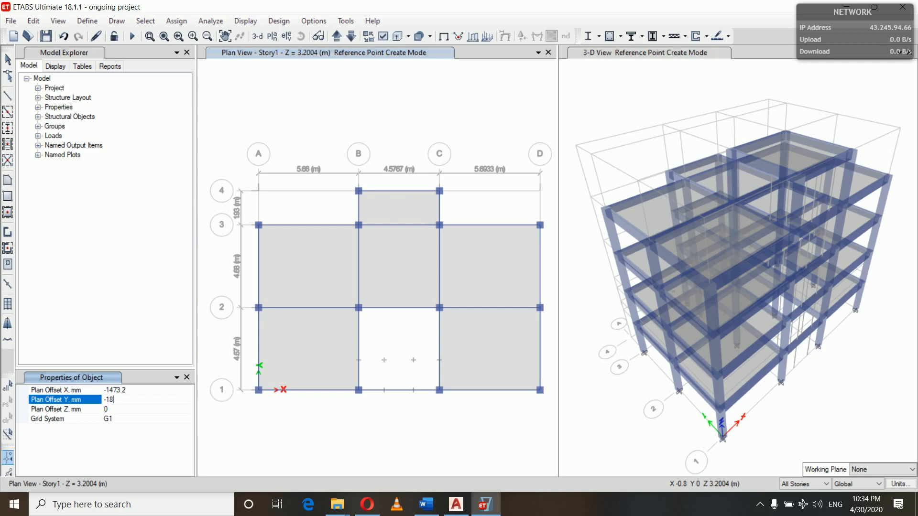
pyautogui.write('03.4')
pyautogui.click(116, 404)
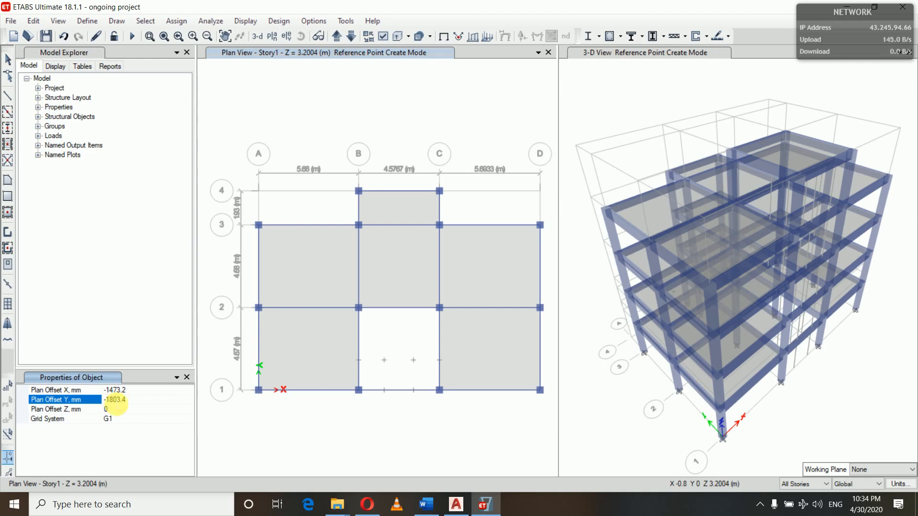
pyautogui.click(441, 310)
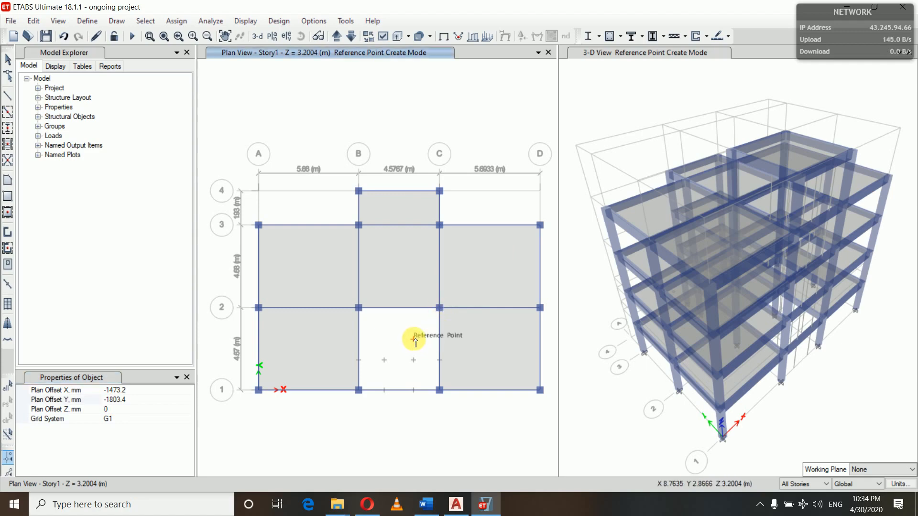
# - Draw a reference point offset 0 in X and -1803.4 mm in Y from grid point C-2
pyautogui.click(128, 391)
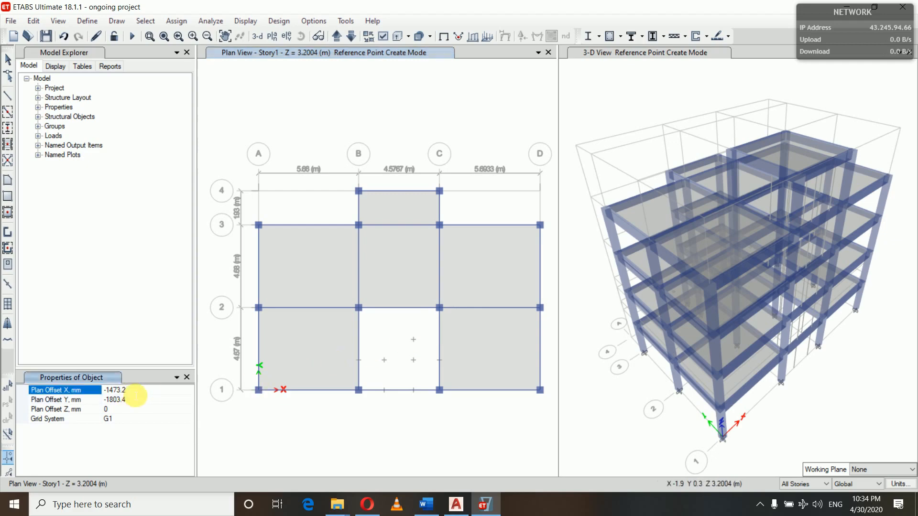
pyautogui.press('BackSpace')
pyautogui.press('BackSpace')
pyautogui.press('BackSpace')
pyautogui.press('BackSpace')
pyautogui.press('BackSpace')
pyautogui.write('0')
pyautogui.press('Return')
pyautogui.click(440, 308)
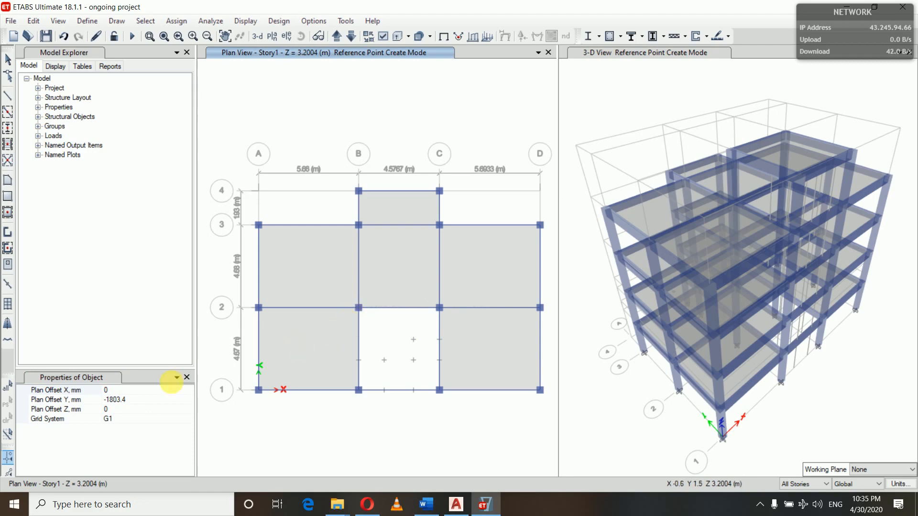
# - Draw a reference point offset 1447.8 mm in X and -1803.4 mm in Y from grid point B-2
pyautogui.click(117, 391)
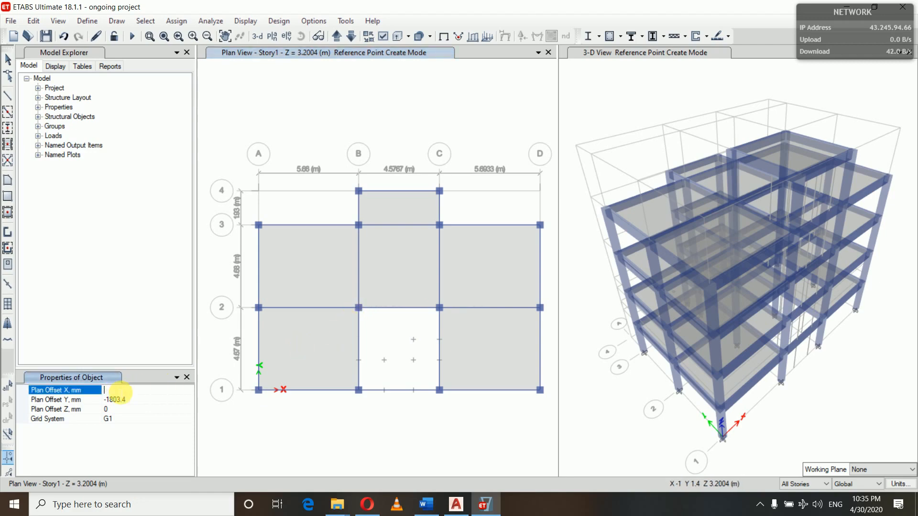
pyautogui.write('1447.8')
pyautogui.click(361, 310)
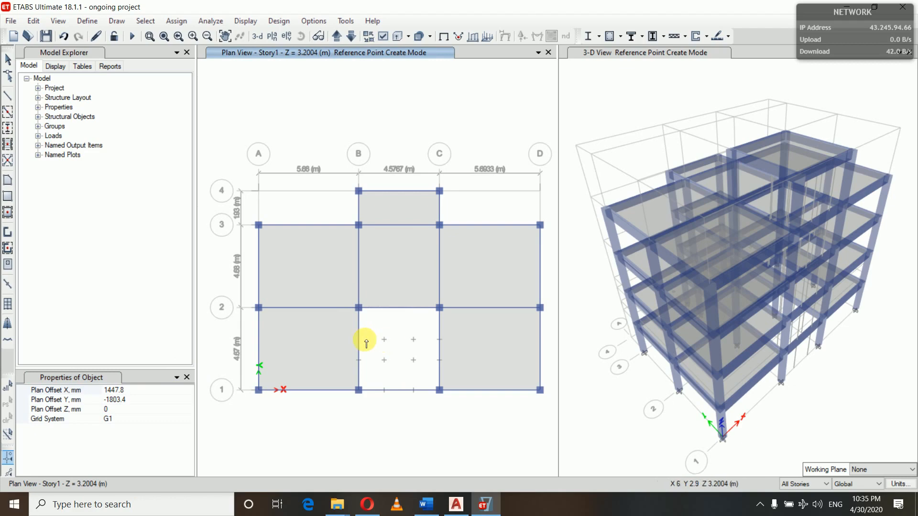
# - Draw a reference point offset 0 in X and -1803.4 mm in Y from grid point B-2
pyautogui.click(118, 390)
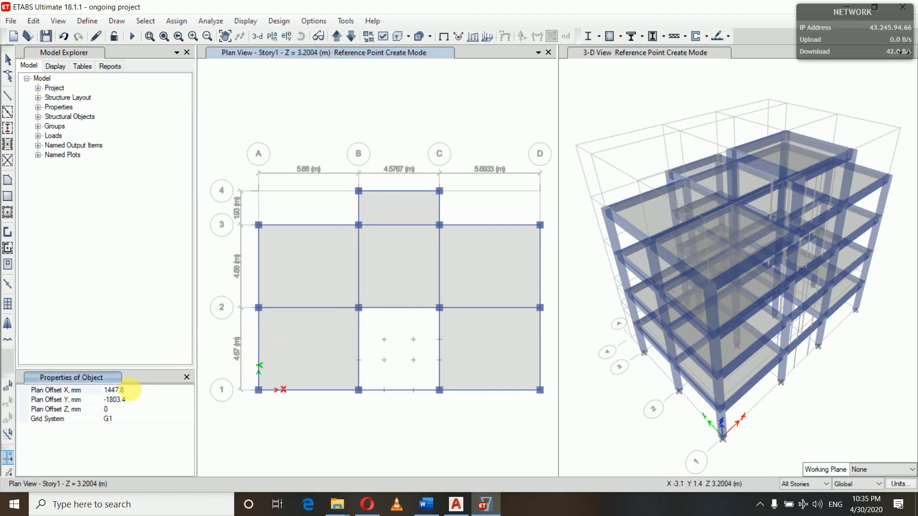
pyautogui.press('BackSpace')
pyautogui.press('BackSpace')
pyautogui.press('BackSpace')
pyautogui.press('BackSpace')
pyautogui.press('BackSpace')
pyautogui.press('BackSpace')
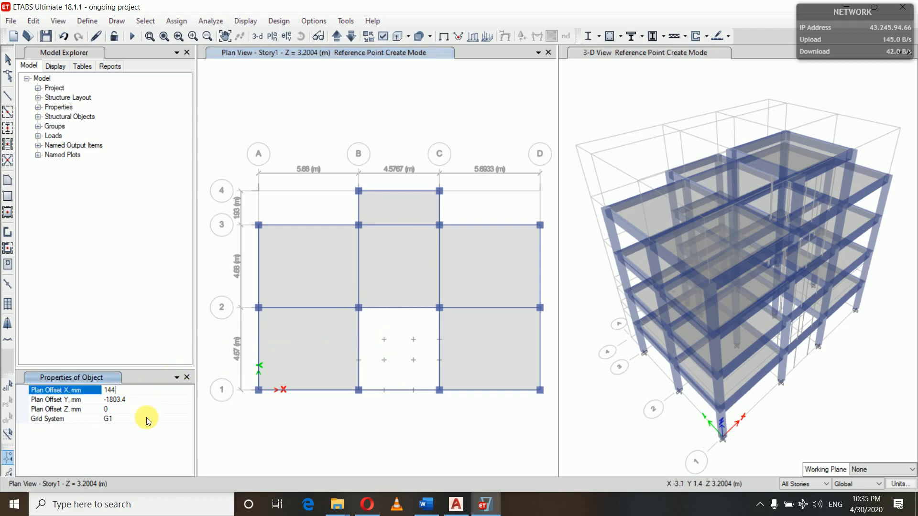
pyautogui.write('0')
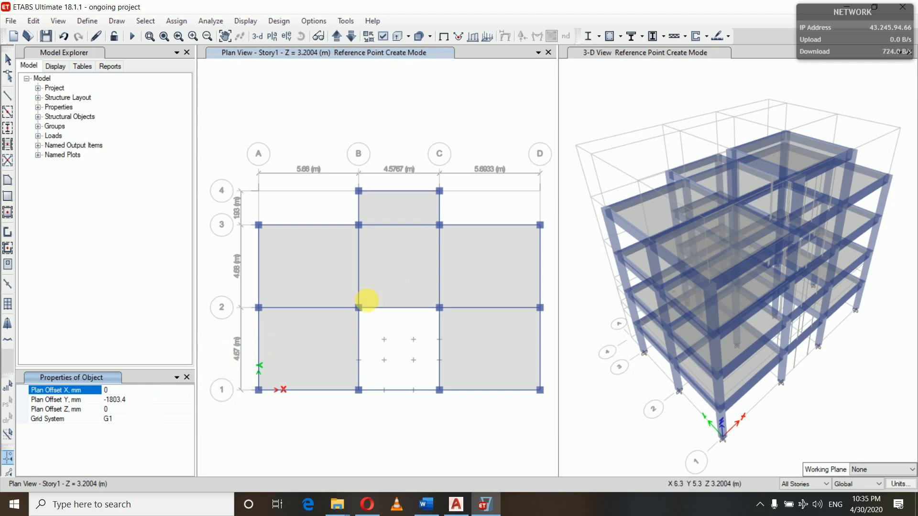
pyautogui.click(358, 307)
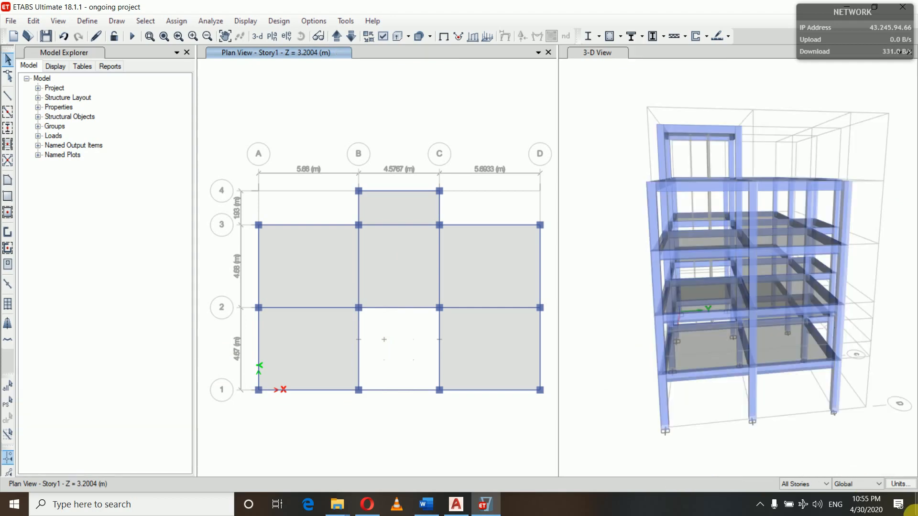
# - Limit drawing to One Story and start drawing a floor with the staircase slab 210 property
pyautogui.click(825, 485)
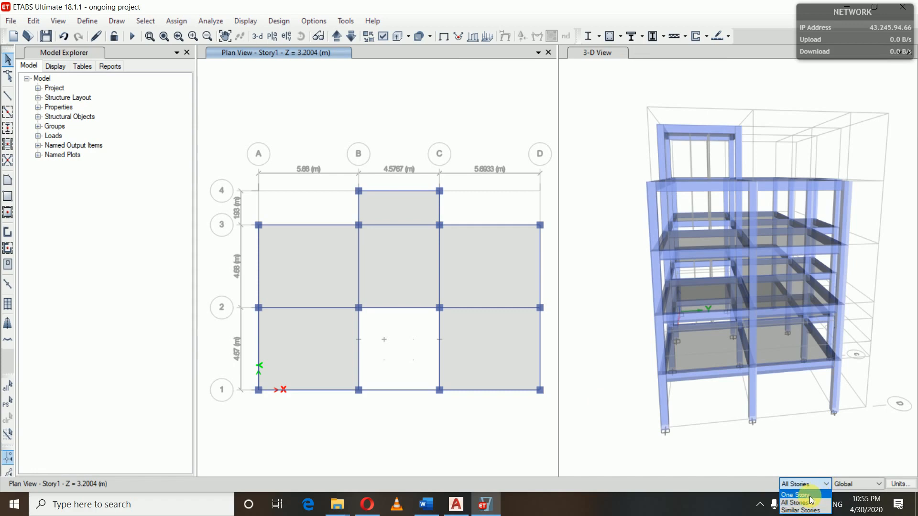
pyautogui.click(810, 496)
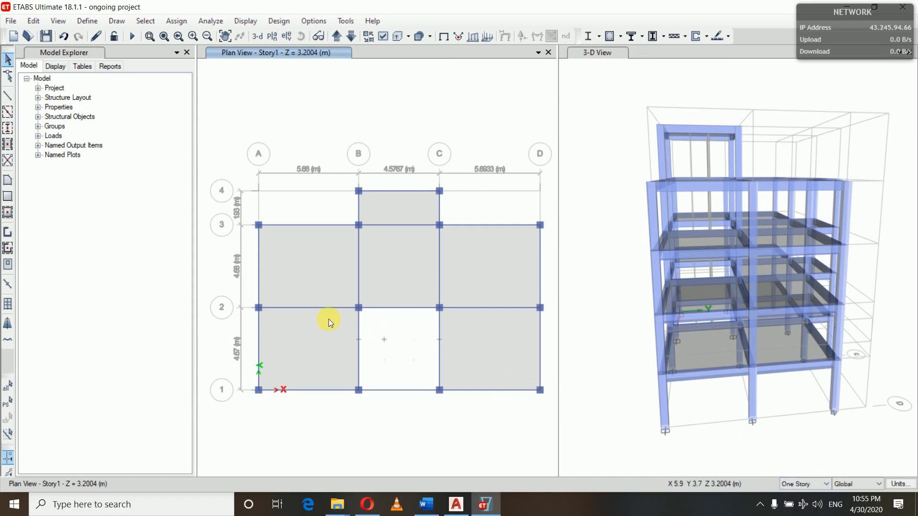
pyautogui.click(8, 184)
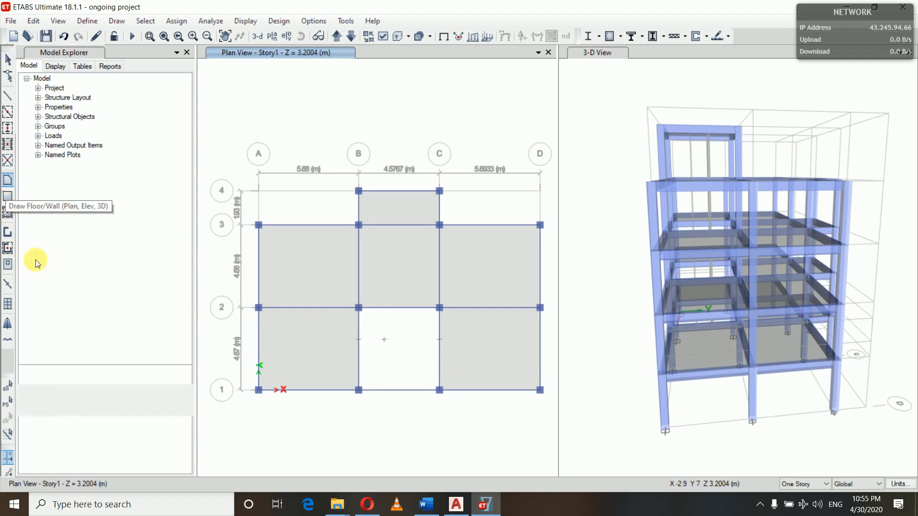
pyautogui.click(72, 390)
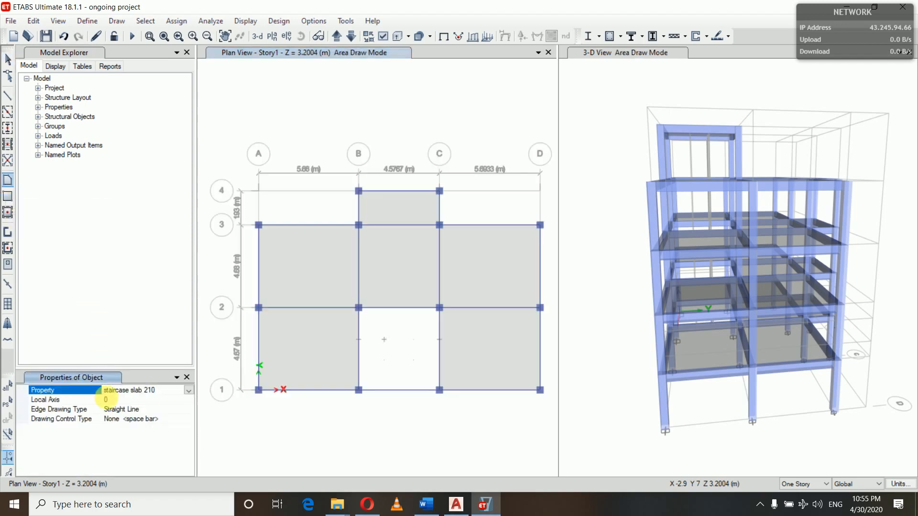
pyautogui.click(189, 391)
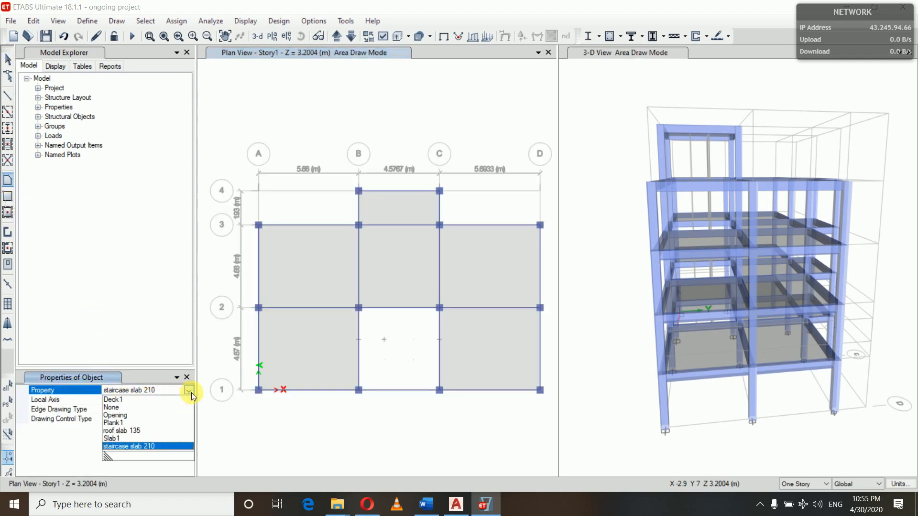
pyautogui.click(131, 446)
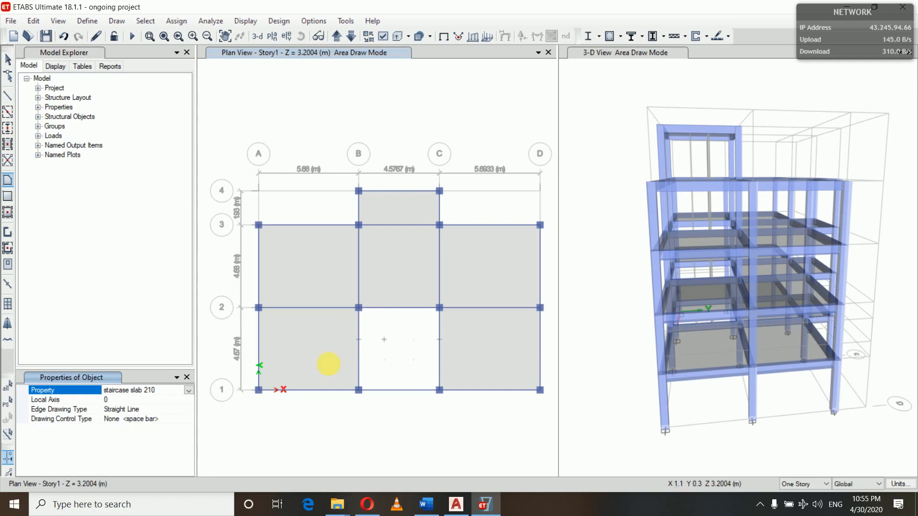
# - Draw a rectangular slab on Story1 from grid points B-2 and C-2 to the reference points on grid lines C and B
pyautogui.click(359, 307)
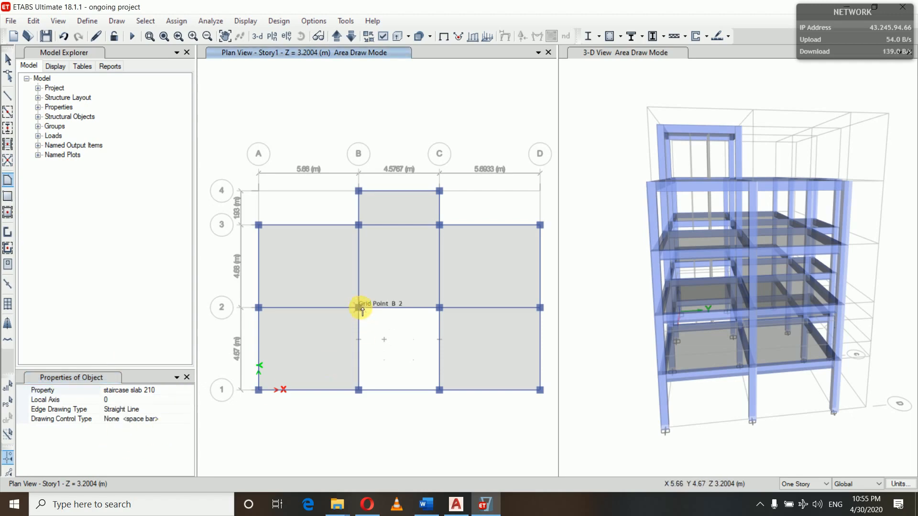
pyautogui.click(443, 310)
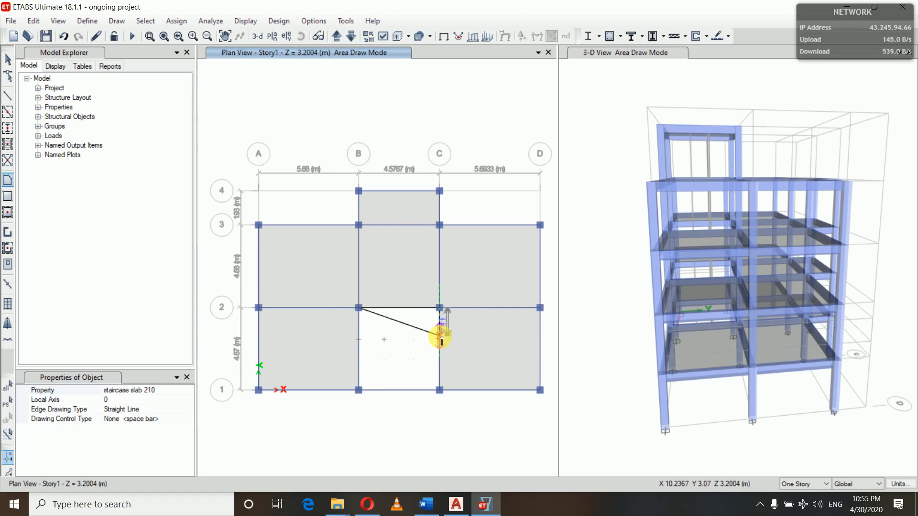
pyautogui.click(440, 340)
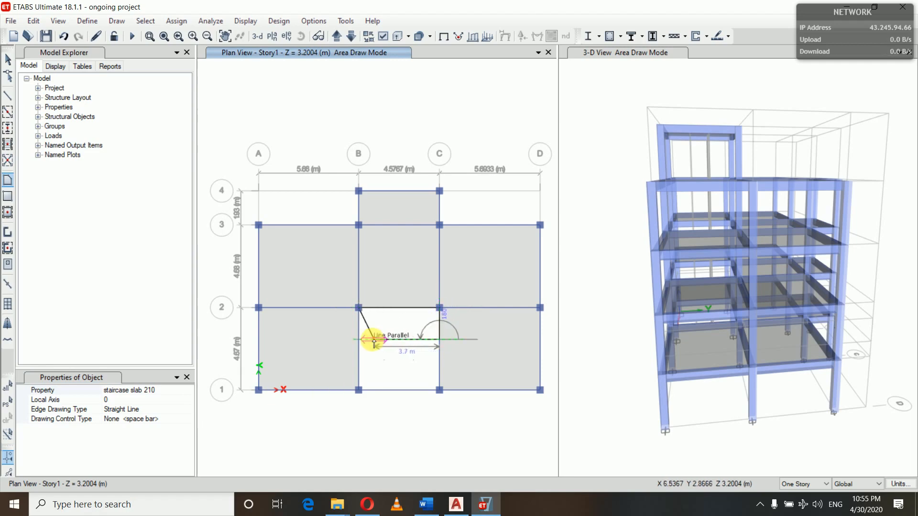
pyautogui.click(360, 341)
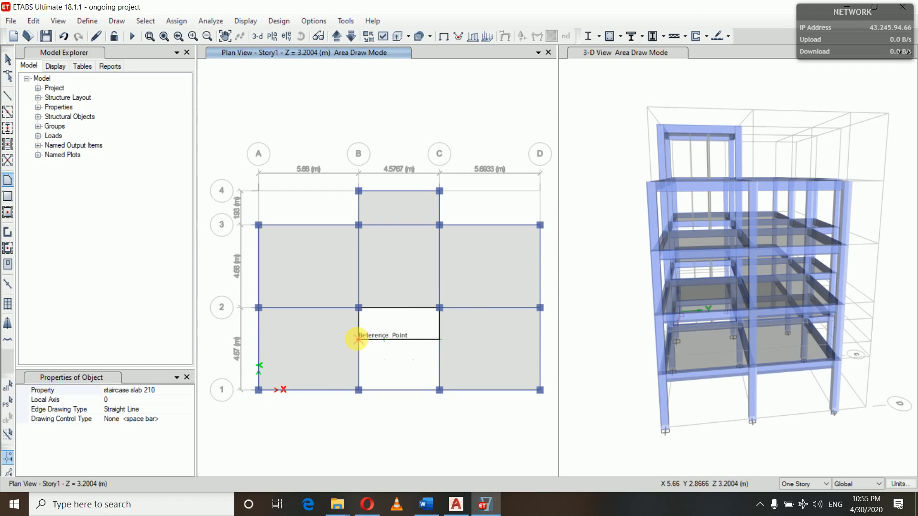
pyautogui.click(359, 306)
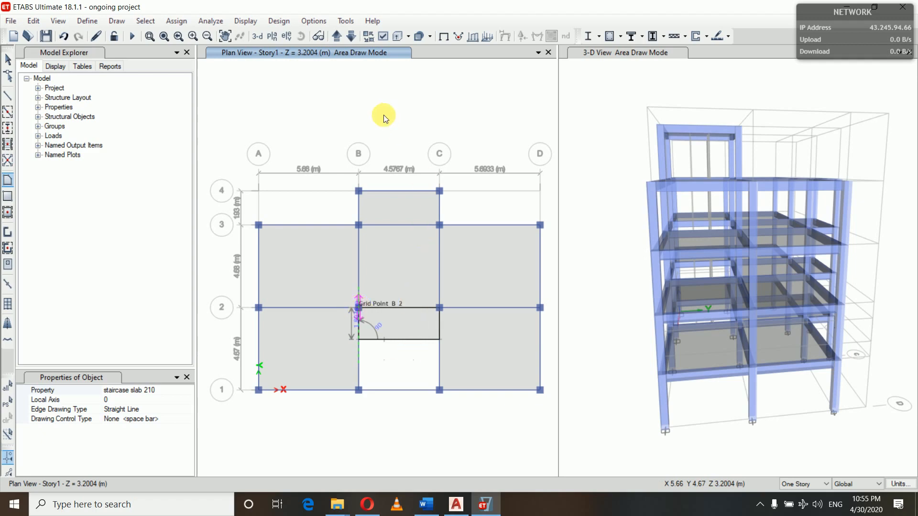
pyautogui.press('Return')
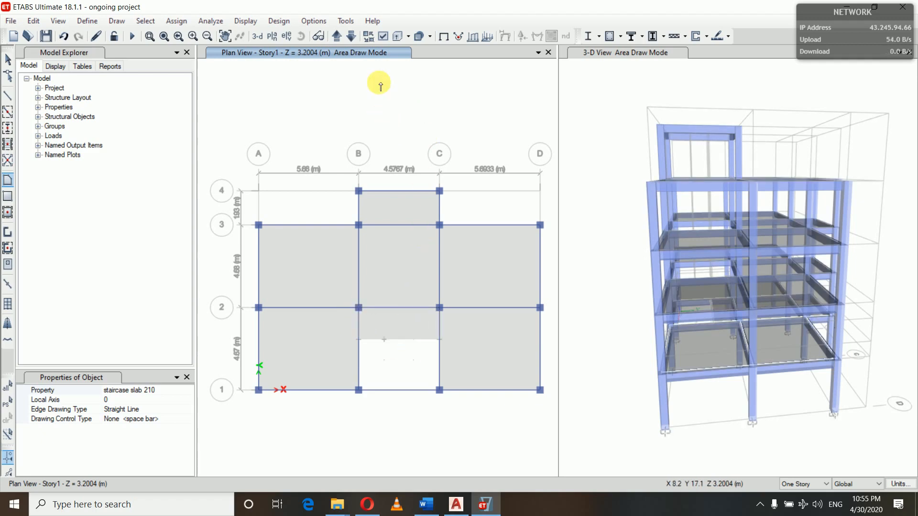
# - On RefPl 1, draw a rectangular landing slab between grid point C-1 and the three surrounding reference points
pyautogui.click(336, 36)
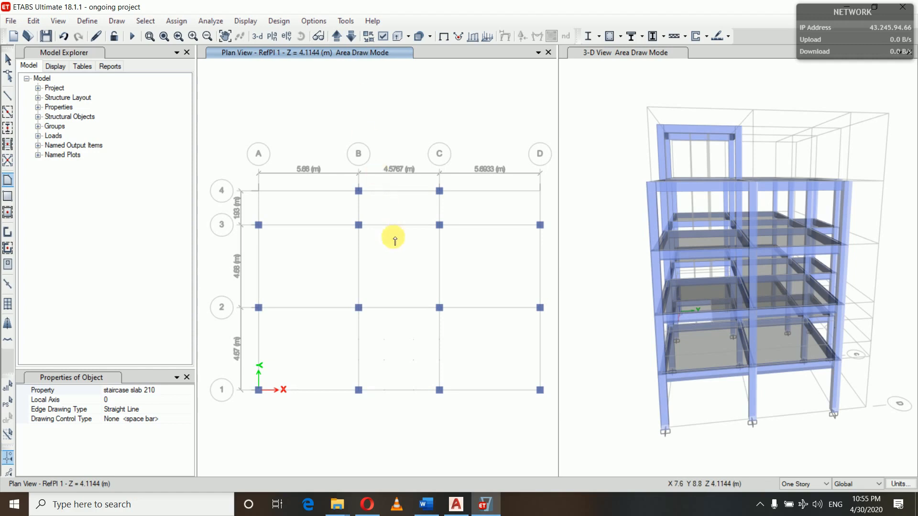
pyautogui.click(440, 361)
pyautogui.click(440, 390)
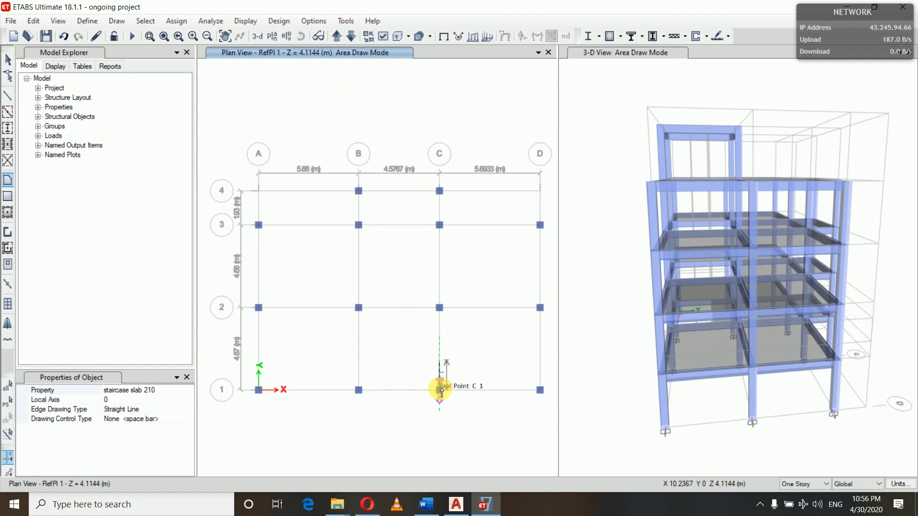
pyautogui.click(440, 390)
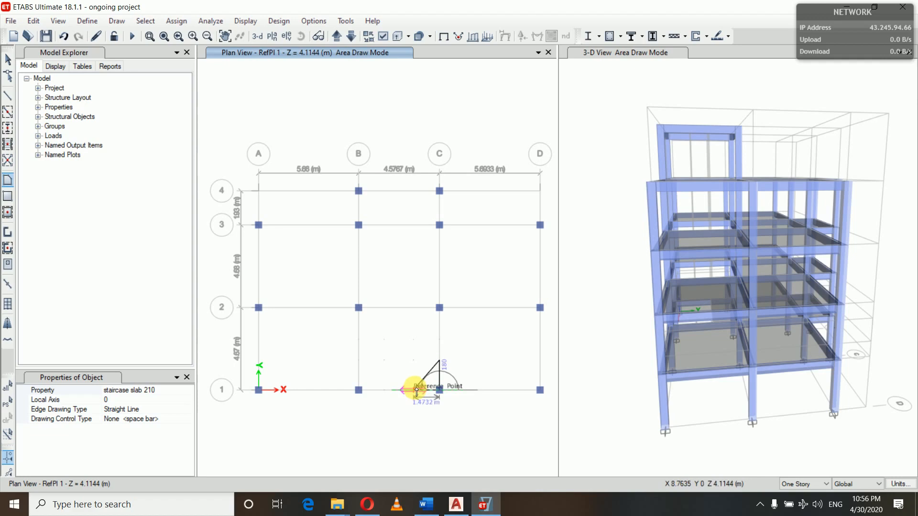
pyautogui.click(414, 390)
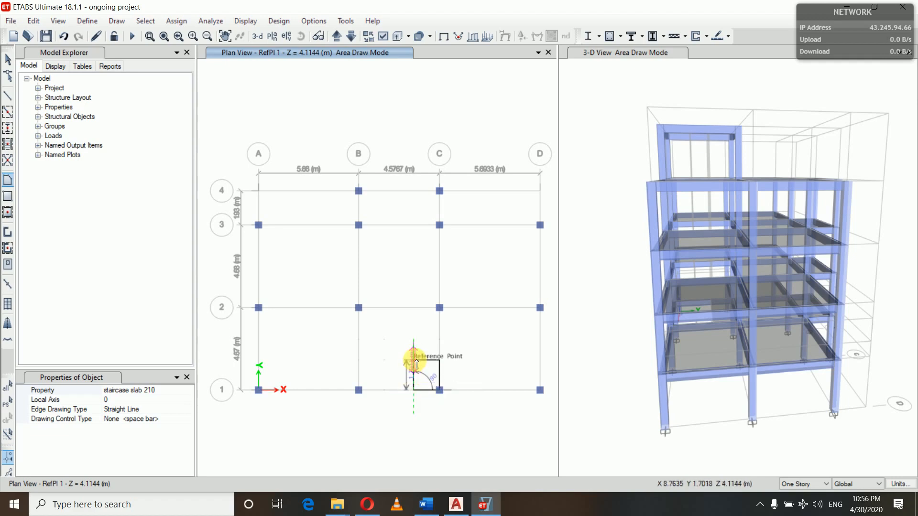
pyautogui.click(414, 361)
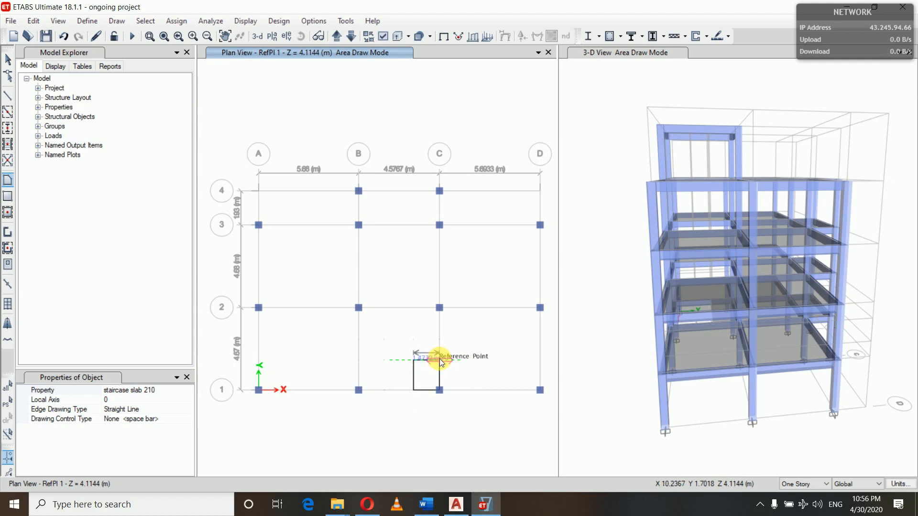
pyautogui.doubleClick(440, 360)
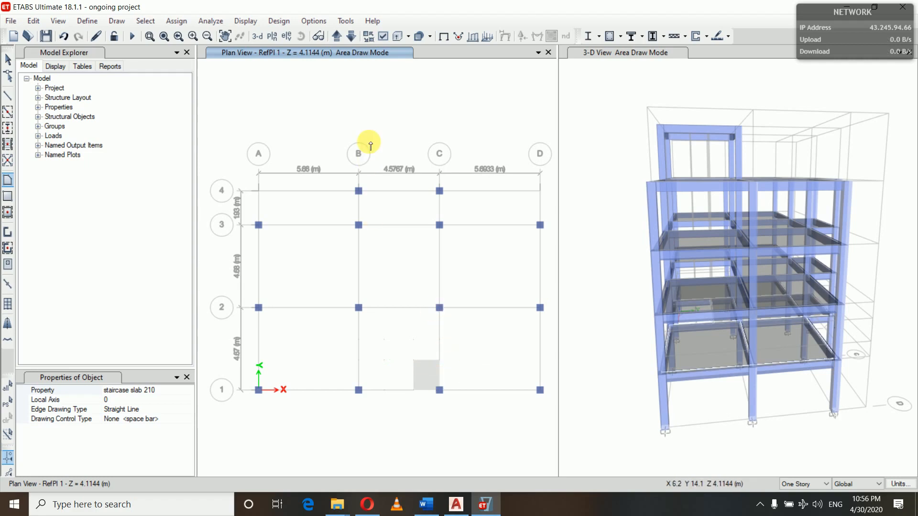
# - On RefPl 2, draw a rectangular landing slab between grid point B-1 and the three surrounding reference points
pyautogui.click(336, 36)
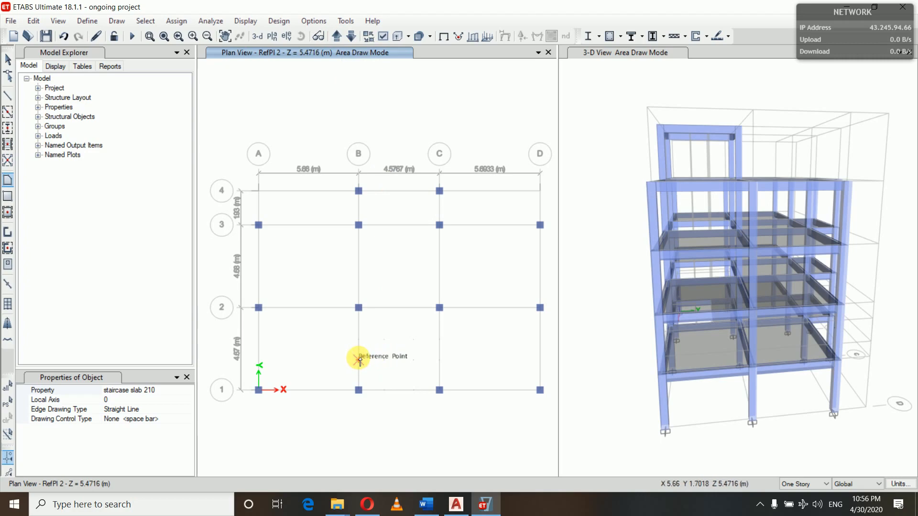
pyautogui.click(385, 360)
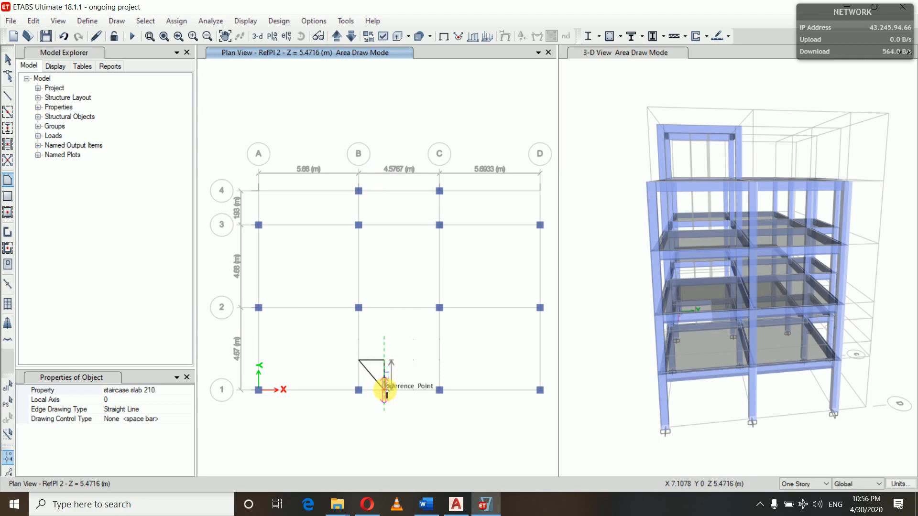
pyautogui.click(384, 390)
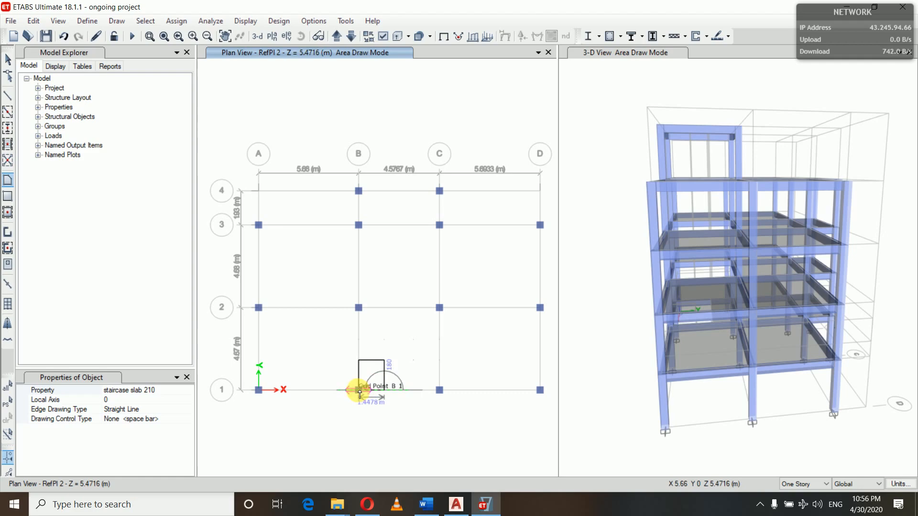
pyautogui.click(359, 390)
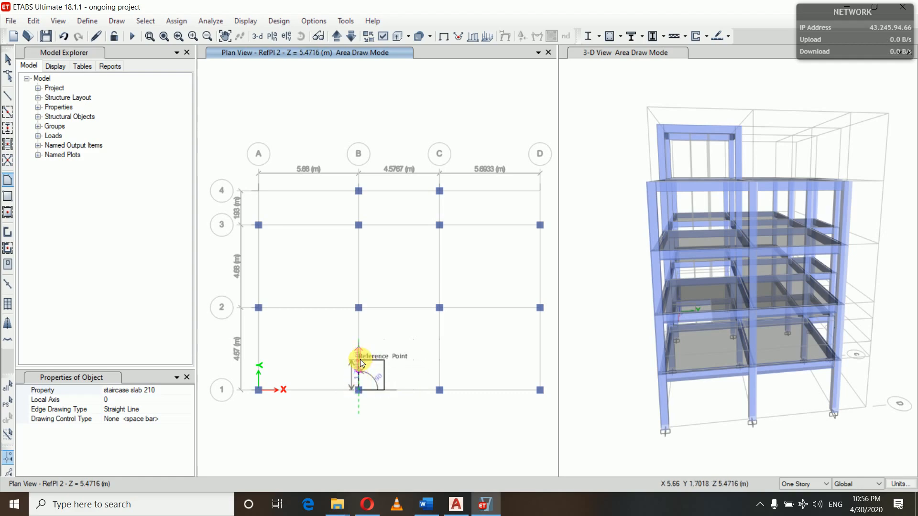
pyautogui.click(359, 359)
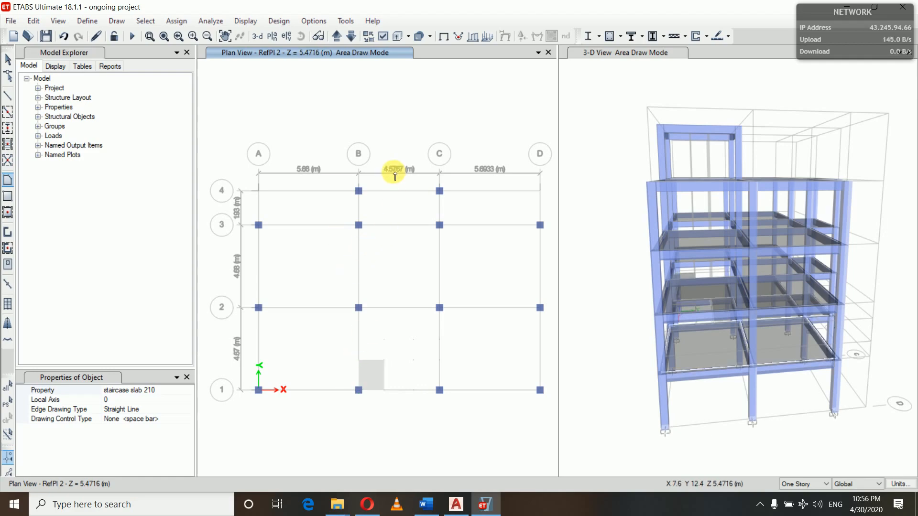
# - Draw a sloped flight slab beside grid line C, joining the Story1 slab's edge reference points to the landing's reference points on RefPl 1
pyautogui.click(351, 36)
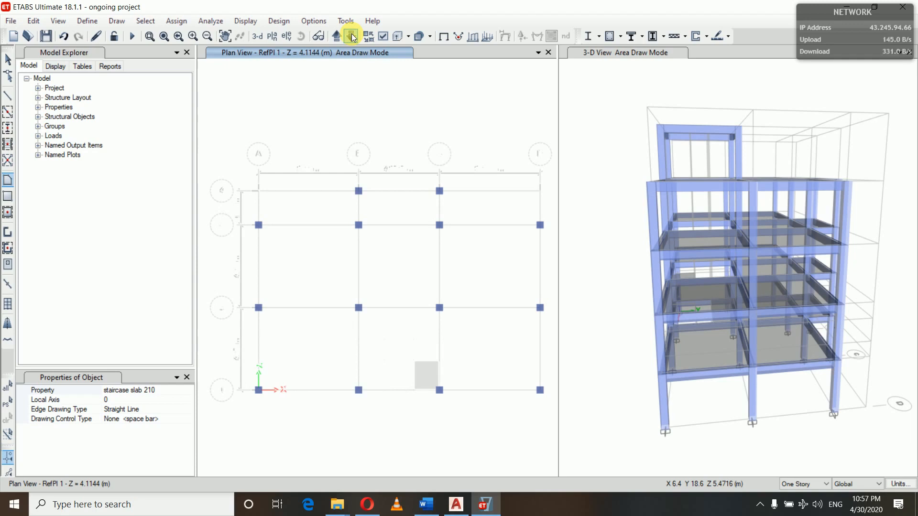
pyautogui.click(352, 35)
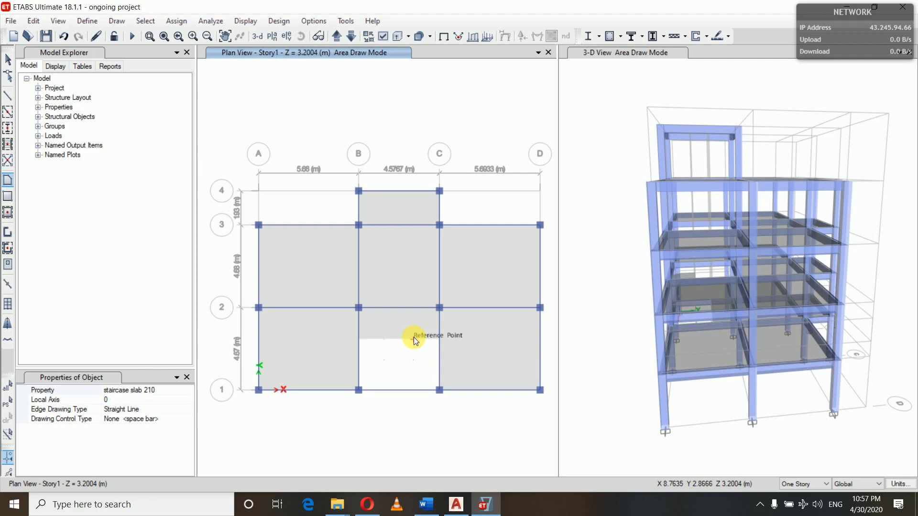
pyautogui.click(440, 339)
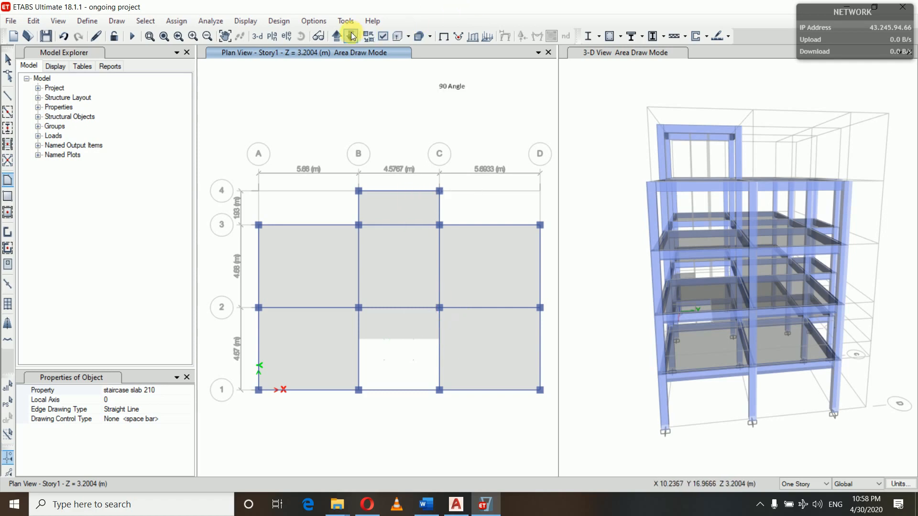
pyautogui.click(337, 37)
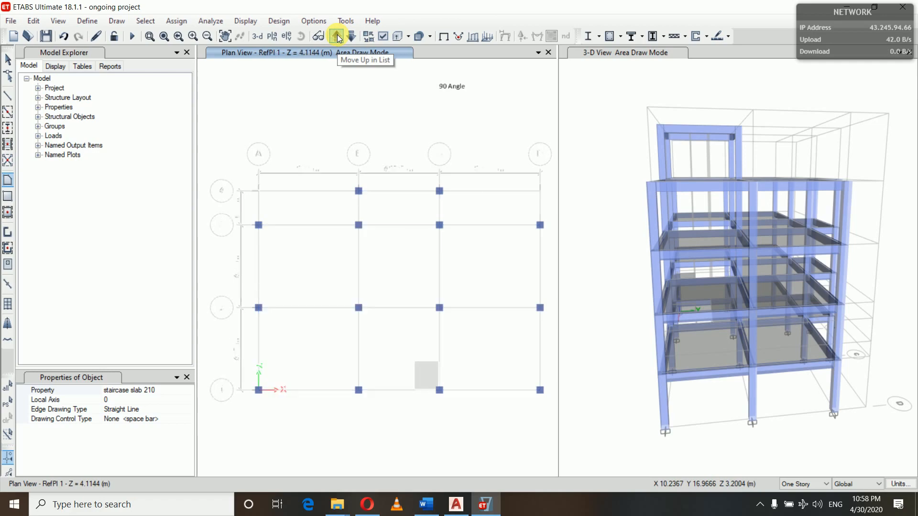
pyautogui.click(439, 340)
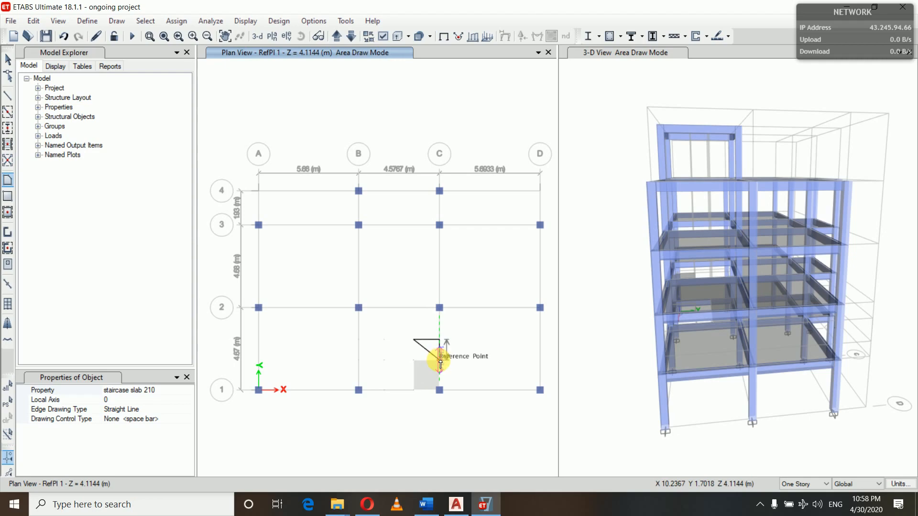
pyautogui.click(439, 361)
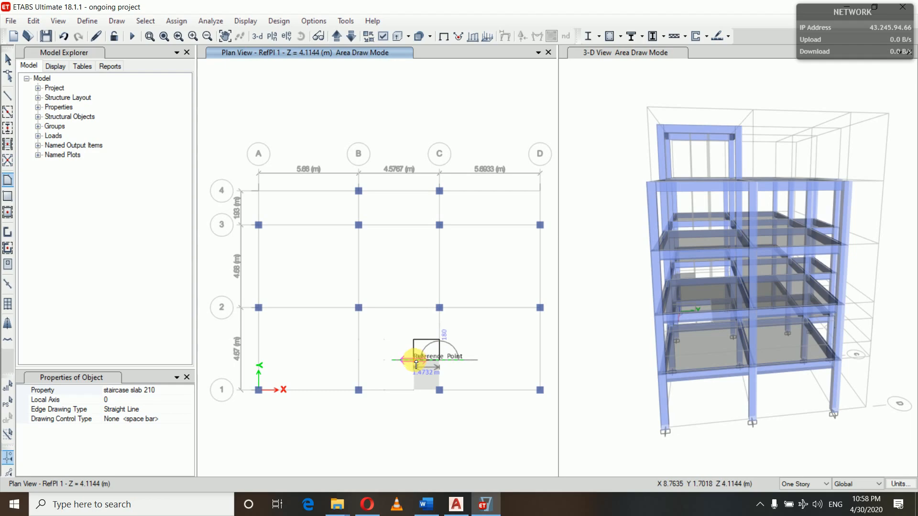
pyautogui.click(350, 37)
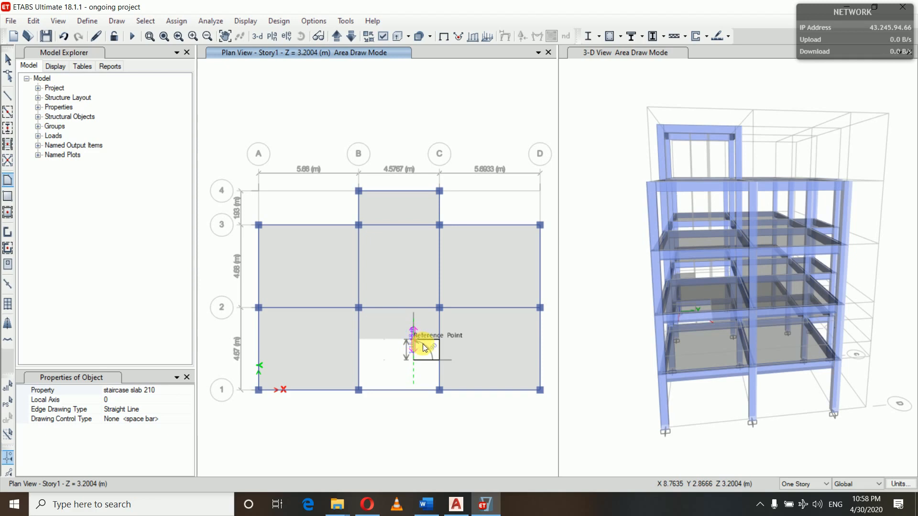
pyautogui.click(424, 347)
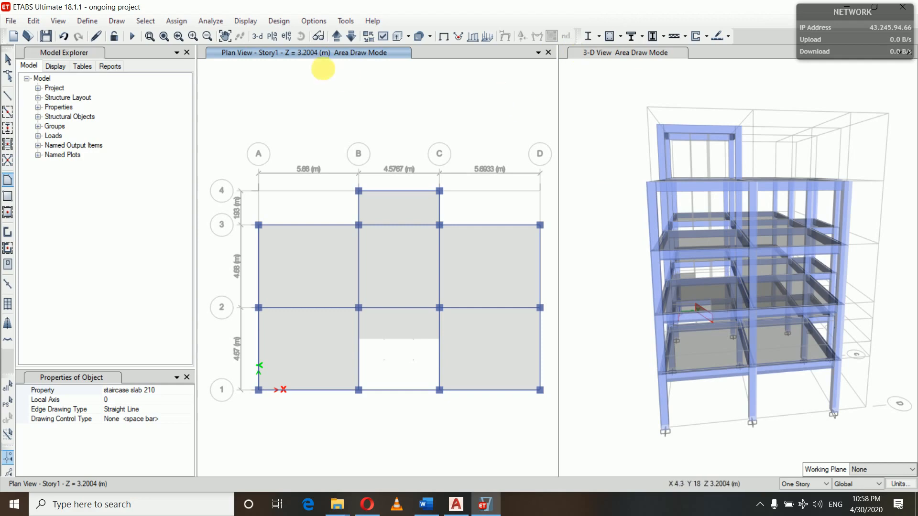
# - Draw a sloped flight slab along grid line 1, joining the inner edge points of the RefPl 1 landing to those of the RefPl 2 landing
pyautogui.click(335, 37)
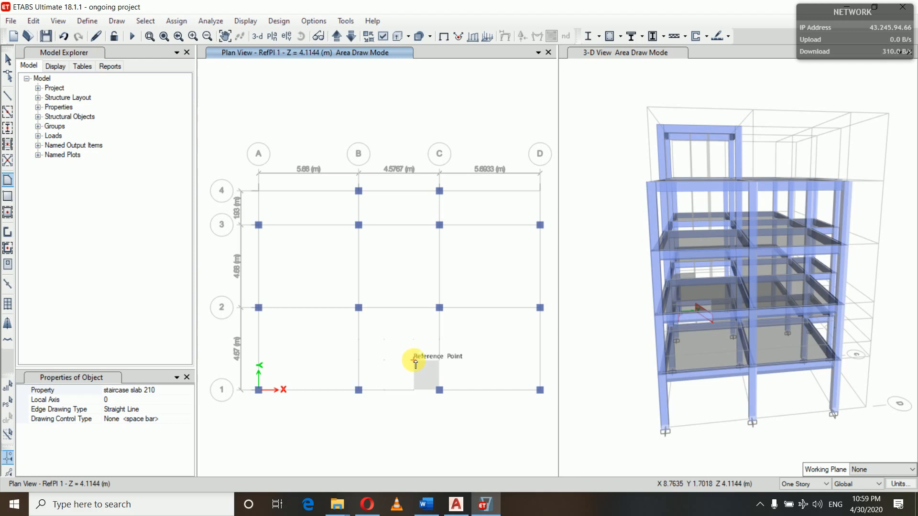
pyautogui.click(414, 360)
pyautogui.click(414, 390)
pyautogui.press('Return')
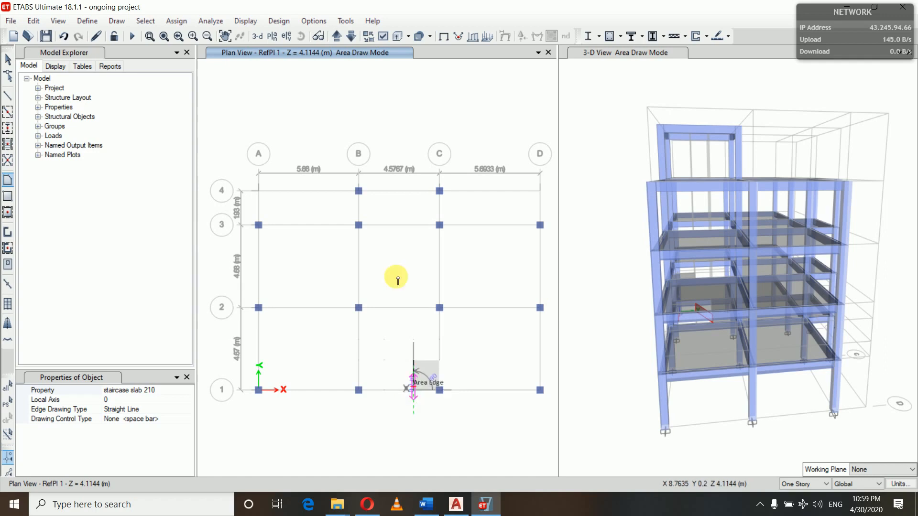
pyautogui.click(337, 37)
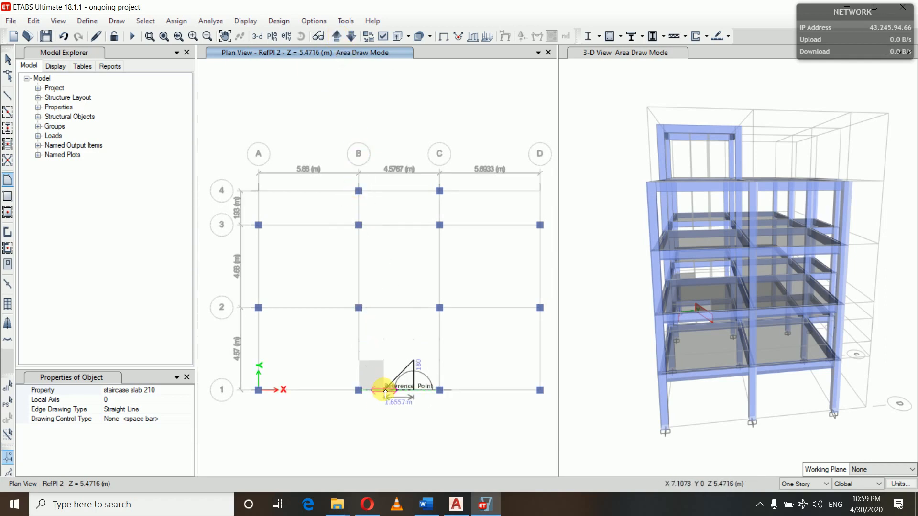
pyautogui.click(383, 390)
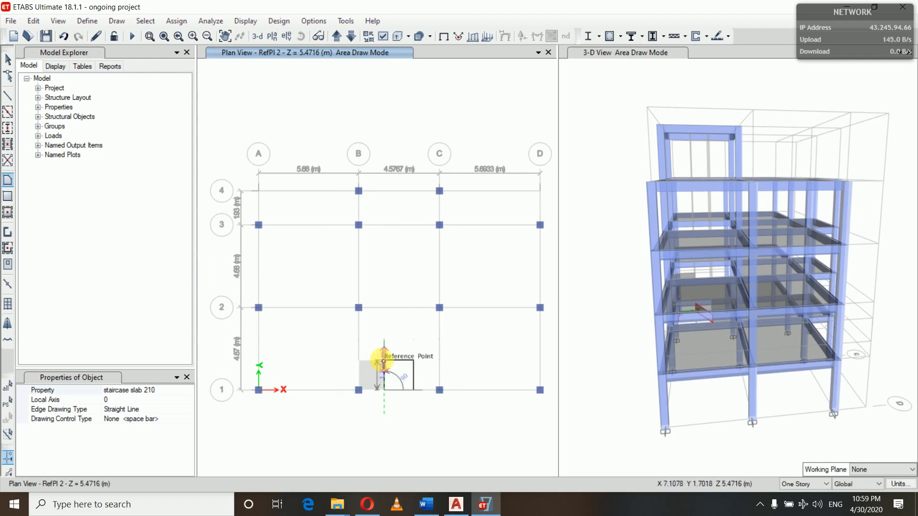
pyautogui.click(384, 361)
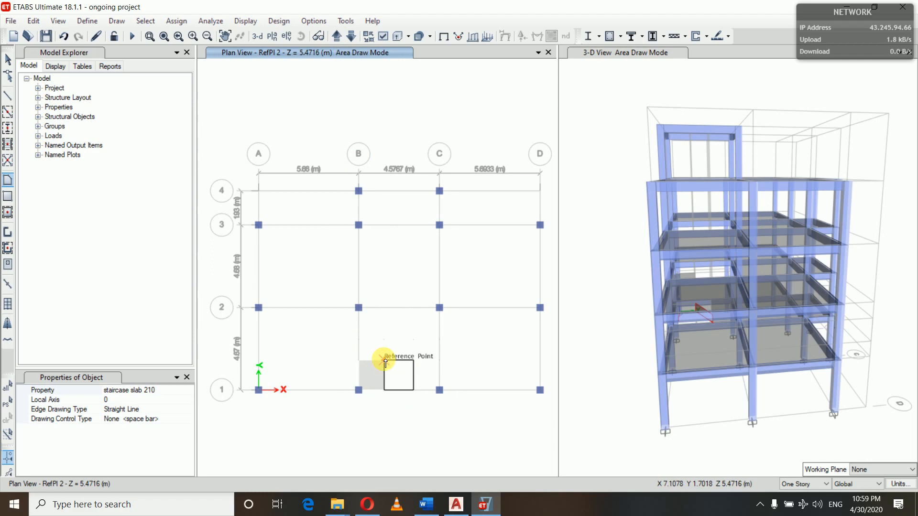
pyautogui.click(354, 37)
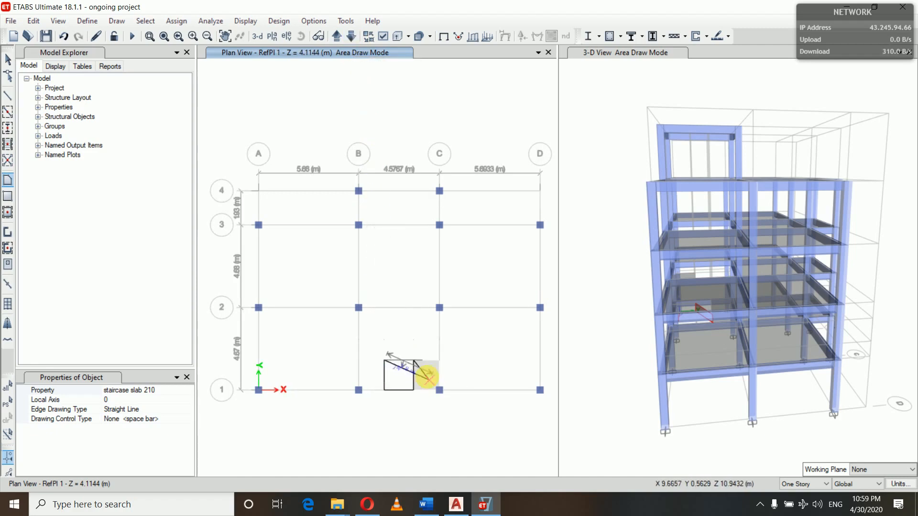
pyautogui.doubleClick(414, 360)
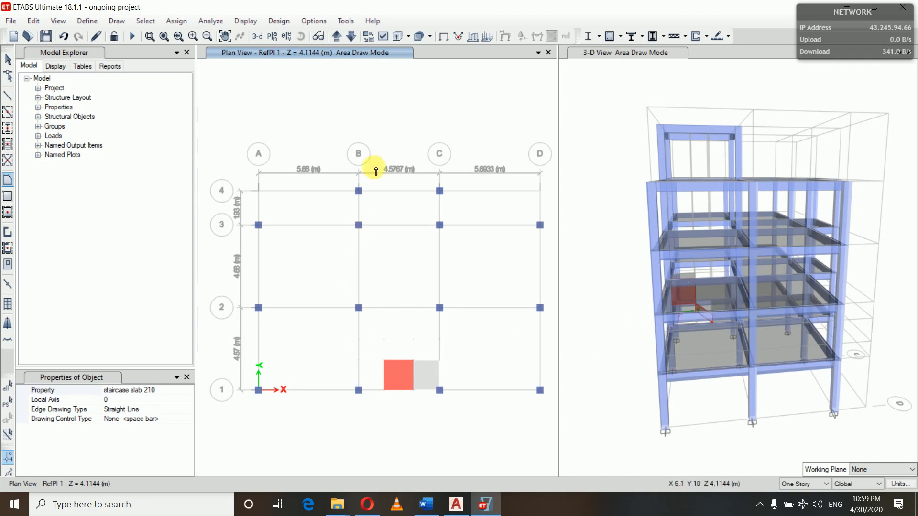
# - Draw a sloped flight slab beside grid line B, joining the RefPl 2 landing's edge reference points to the reference points on Story2
pyautogui.click(337, 37)
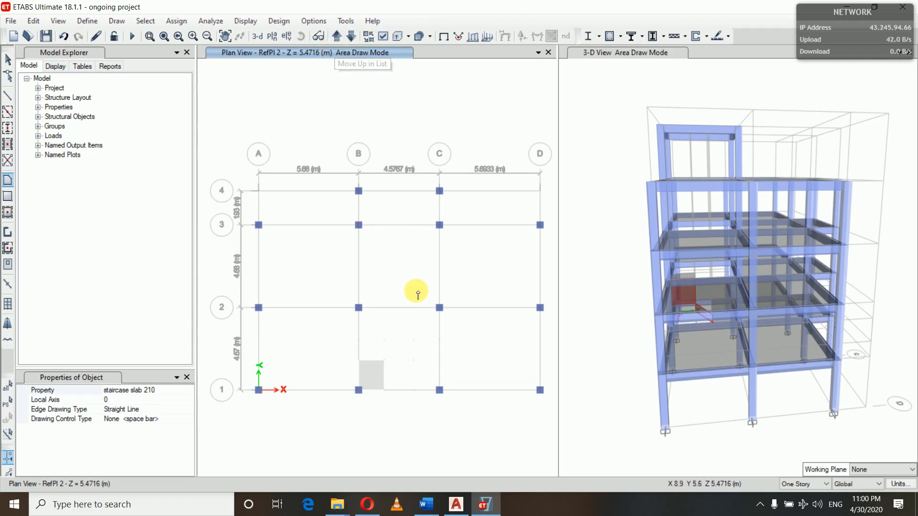
pyautogui.click(383, 360)
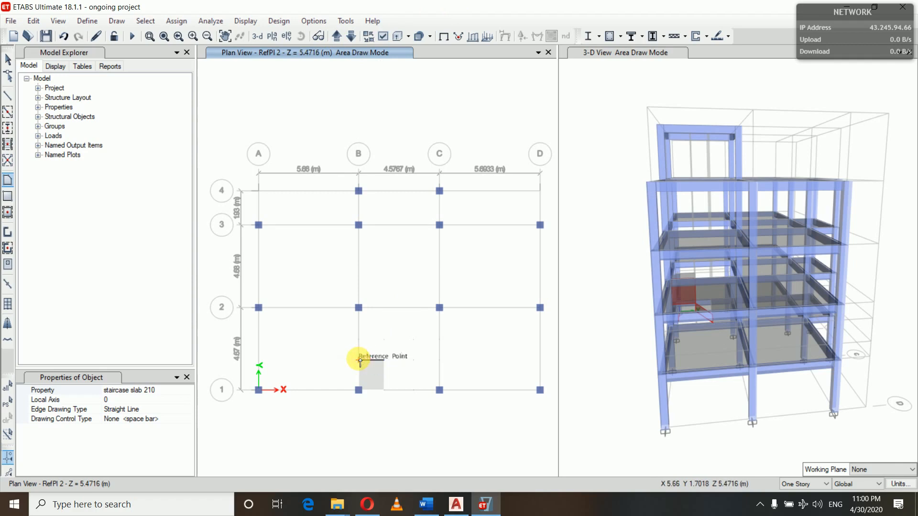
pyautogui.click(358, 359)
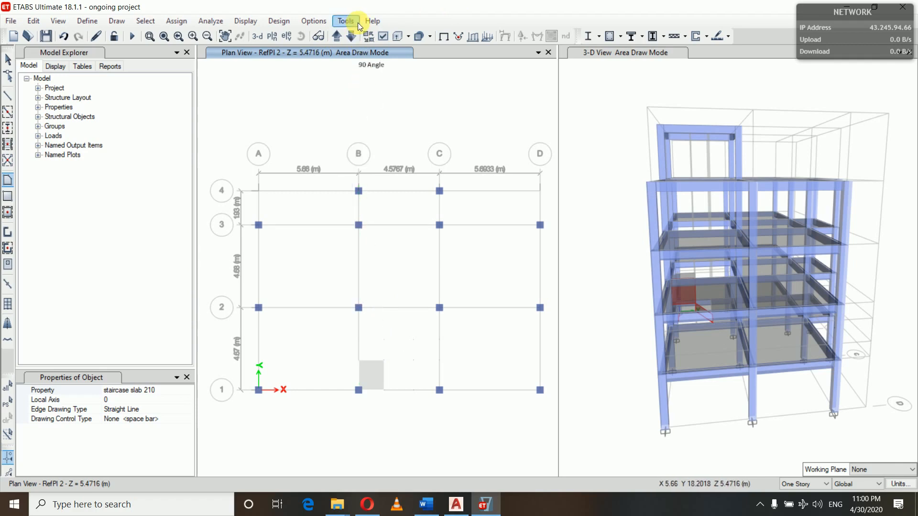
pyautogui.click(337, 40)
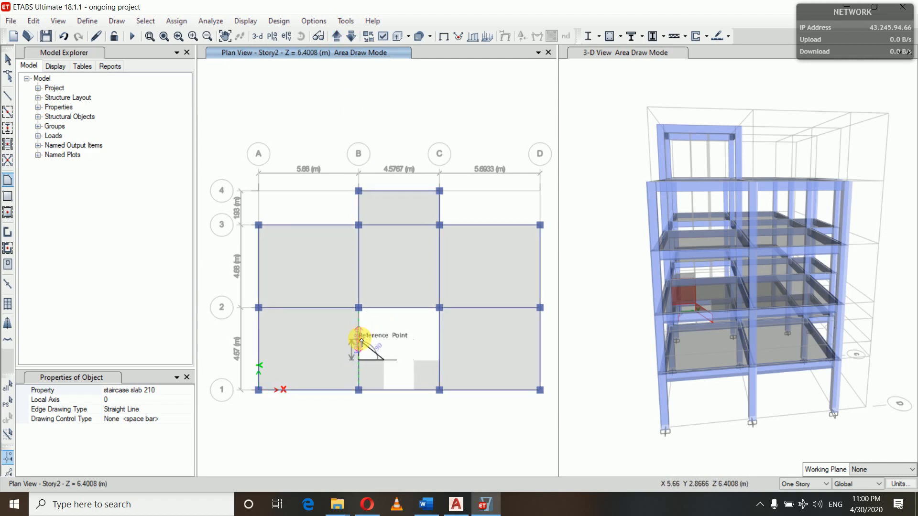
pyautogui.click(359, 340)
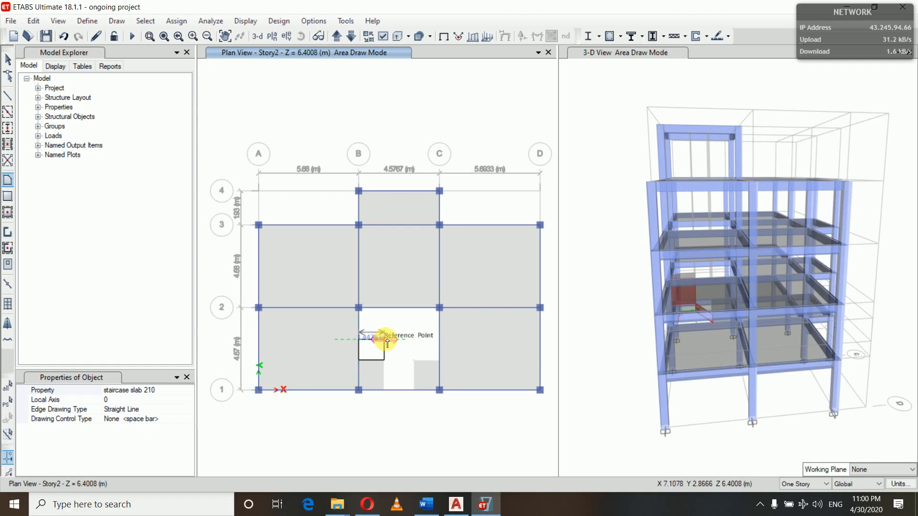
pyautogui.click(385, 340)
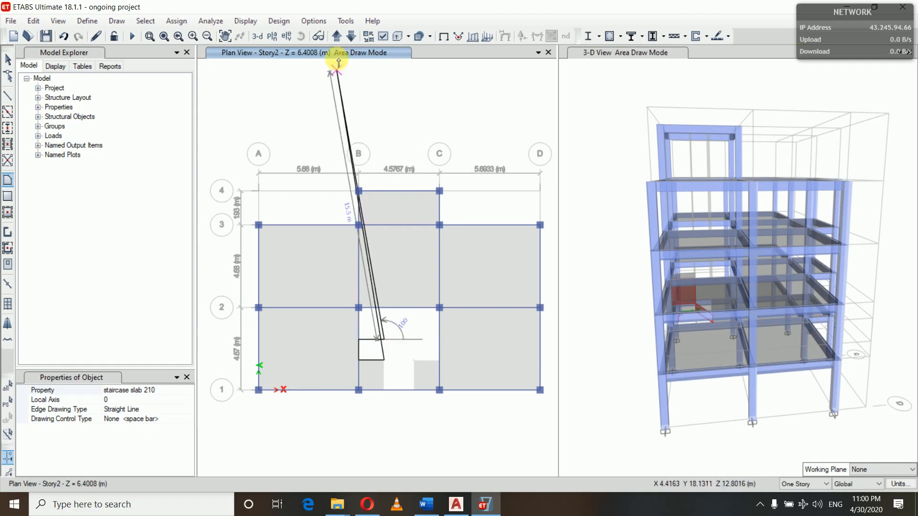
pyautogui.click(354, 36)
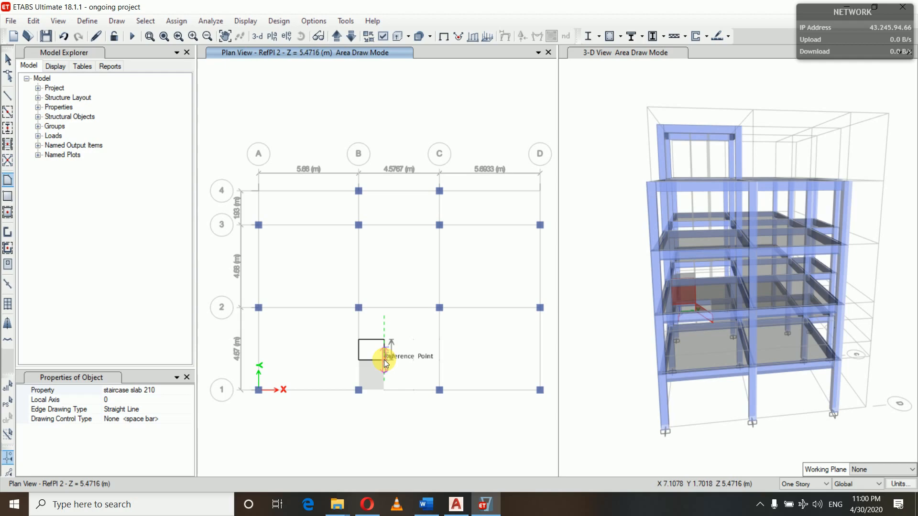
pyautogui.doubleClick(384, 360)
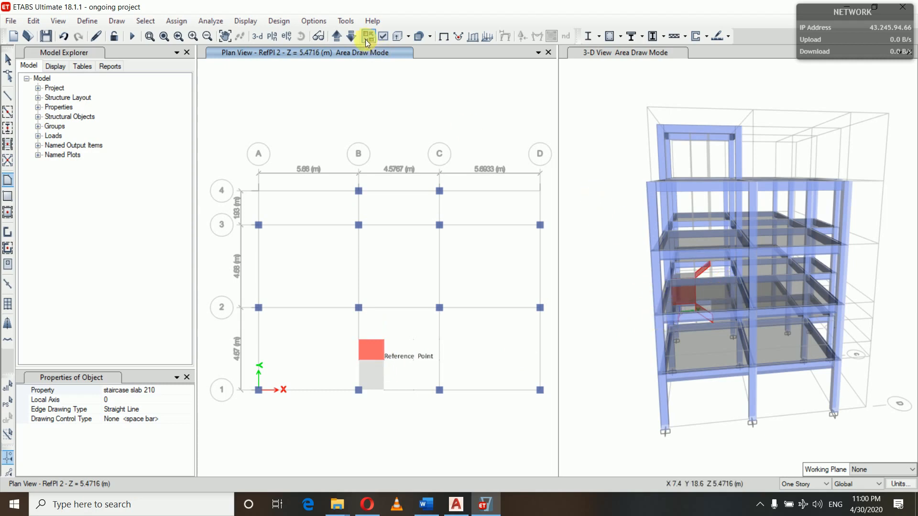
# - Leave area drawing and examine the staircase flights and landings from different sides in the 3-D view
pyautogui.click(628, 53)
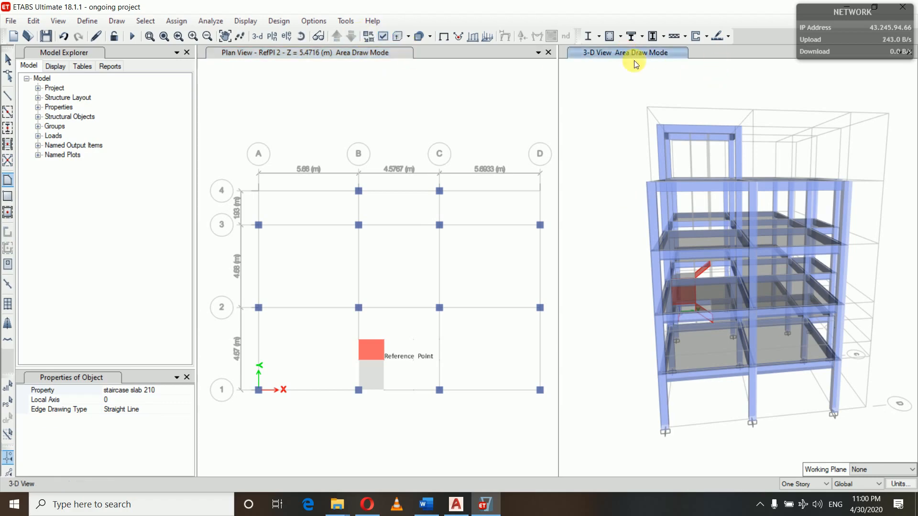
pyautogui.click(303, 37)
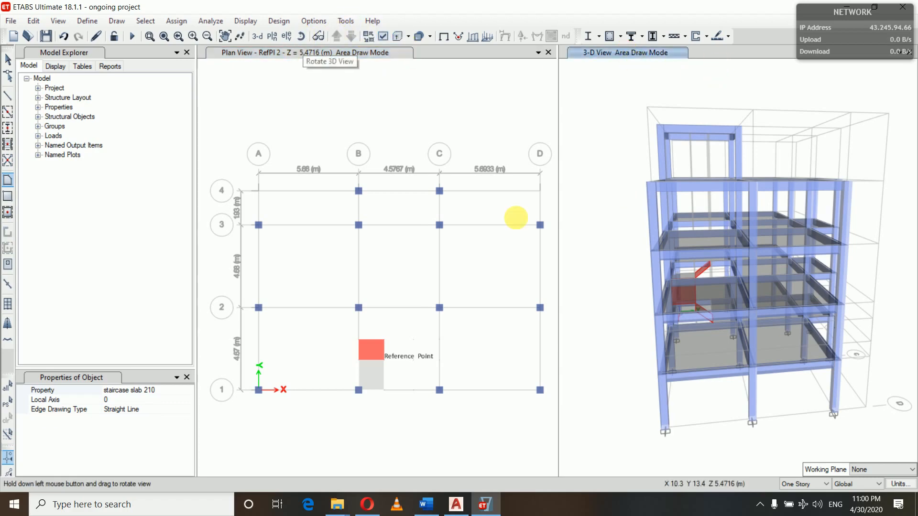
pyautogui.moveTo(615, 327)
pyautogui.mouseDown()
pyautogui.moveTo(559, 286)
pyautogui.moveTo(556, 258)
pyautogui.moveTo(564, 323)
pyautogui.moveTo(613, 285)
pyautogui.moveTo(643, 351)
pyautogui.moveTo(678, 354)
pyautogui.moveTo(700, 321)
pyautogui.moveTo(703, 233)
pyautogui.moveTo(689, 395)
pyautogui.moveTo(655, 337)
pyautogui.moveTo(661, 302)
pyautogui.moveTo(665, 326)
pyautogui.moveTo(637, 328)
pyautogui.moveTo(691, 341)
pyautogui.moveTo(704, 280)
pyautogui.moveTo(696, 338)
pyautogui.moveTo(694, 309)
pyautogui.moveTo(684, 331)
pyautogui.moveTo(626, 297)
pyautogui.moveTo(617, 327)
pyautogui.moveTo(627, 282)
pyautogui.mouseUp()
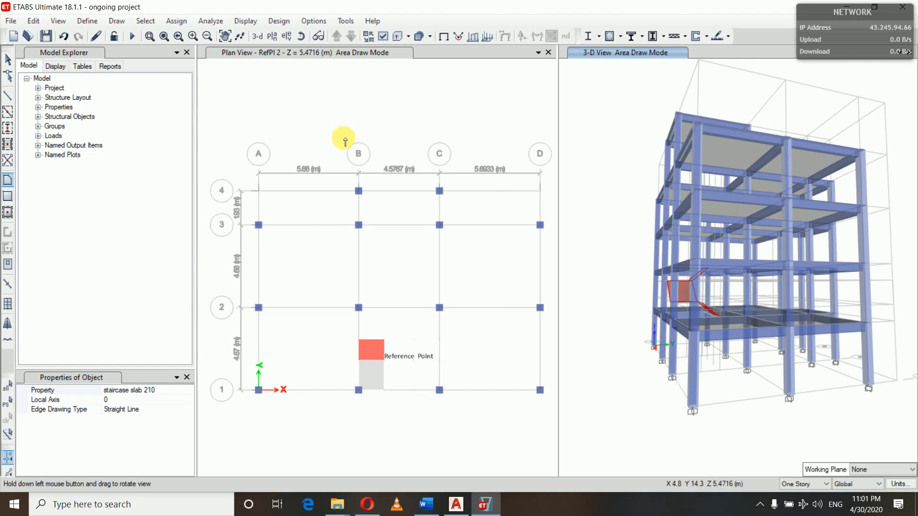
pyautogui.press('Escape')
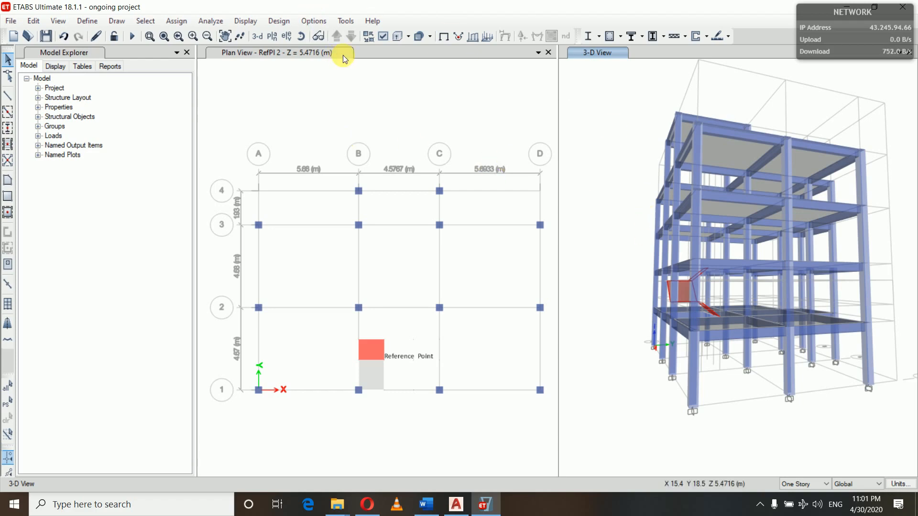
pyautogui.click(301, 36)
pyautogui.moveTo(587, 246); pyautogui.dragTo(736, 285)
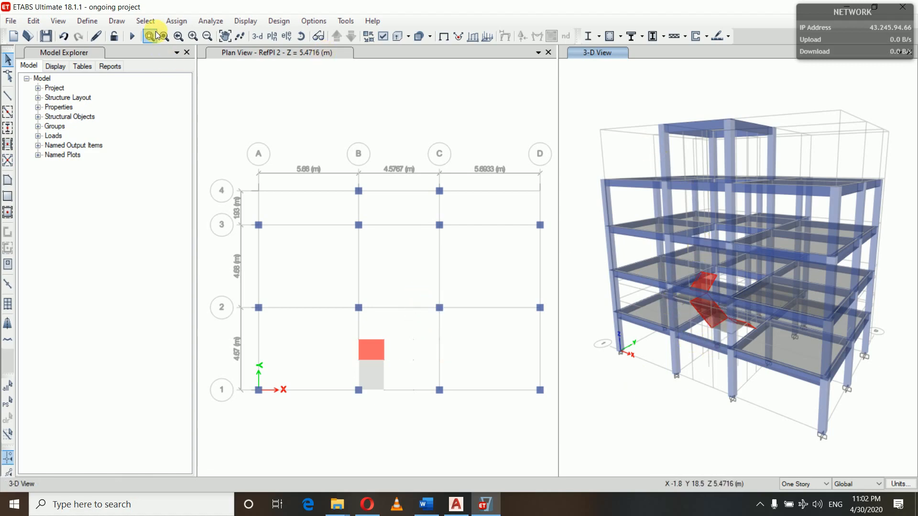
# - Select all slabs that have the staircase slab 210 property
pyautogui.click(145, 20)
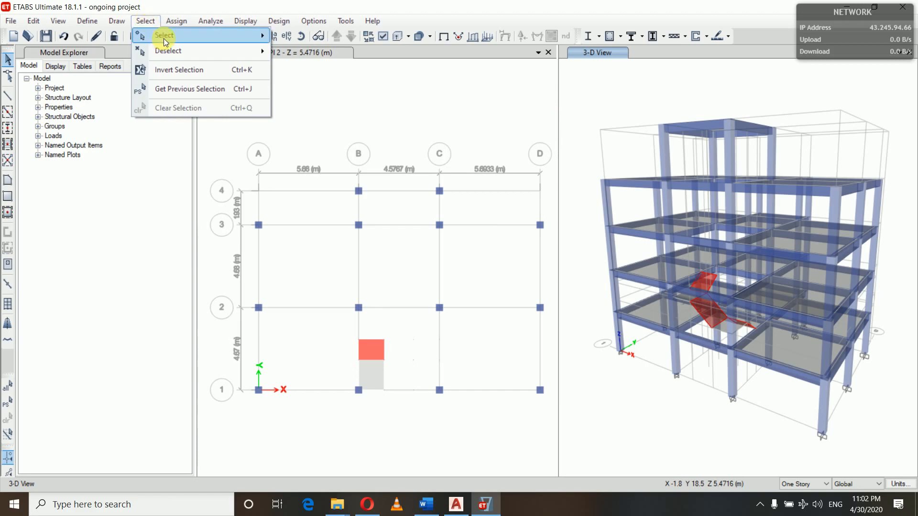
pyautogui.moveTo(213, 37)
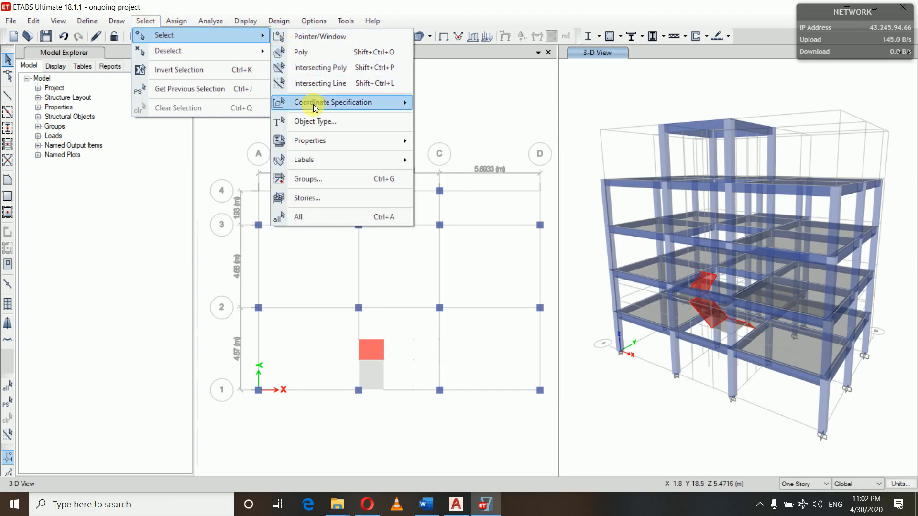
pyautogui.moveTo(320, 140)
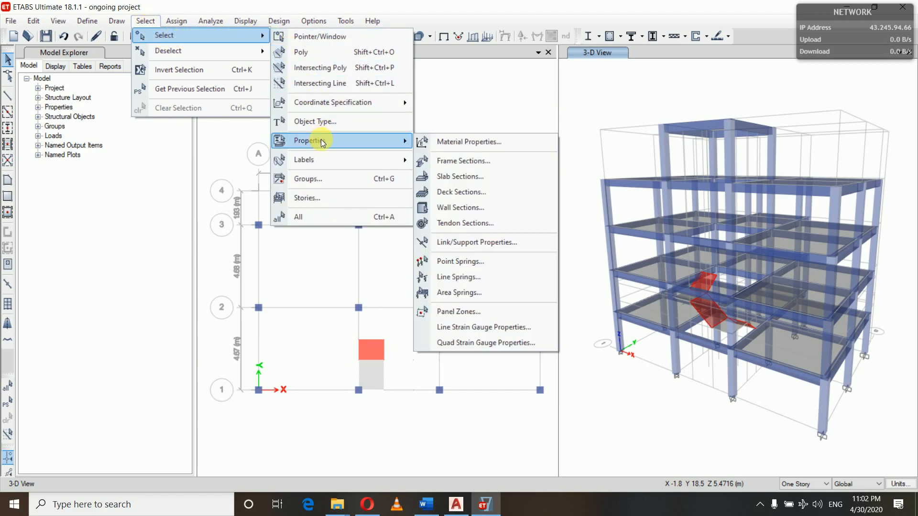
pyautogui.click(450, 178)
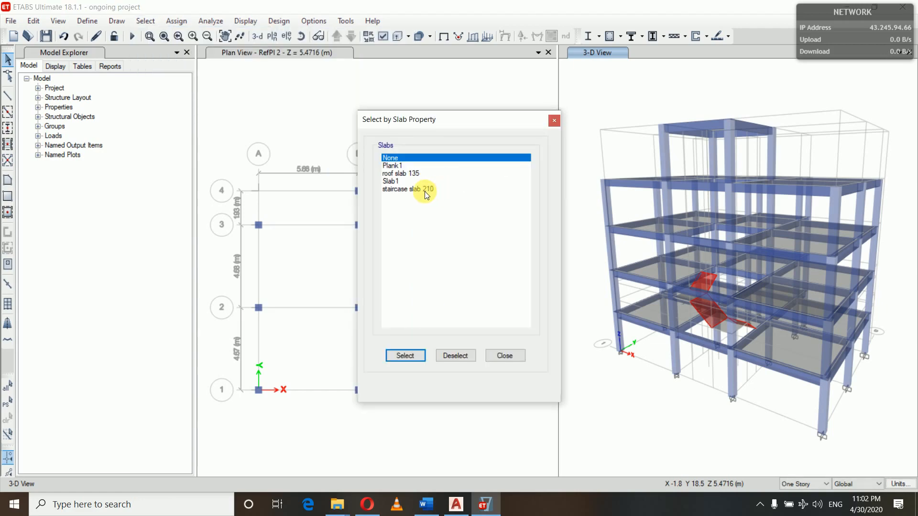
pyautogui.click(425, 190)
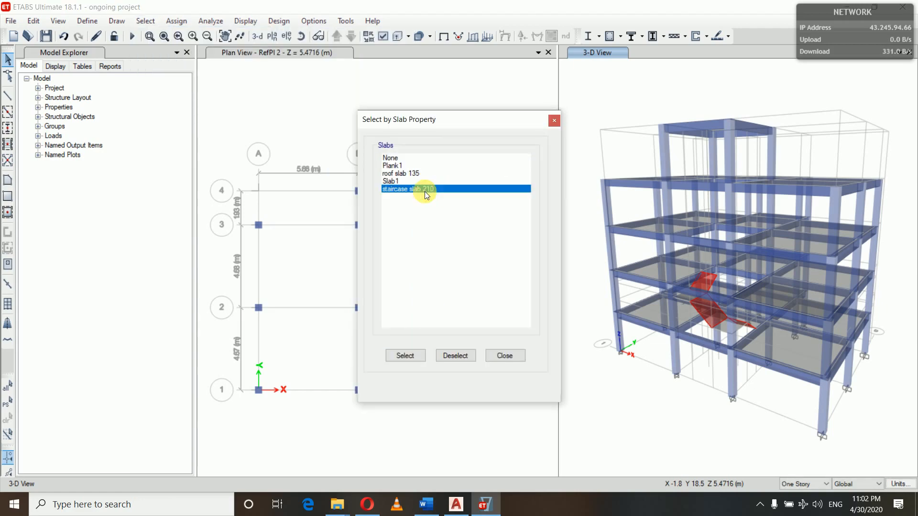
pyautogui.click(410, 356)
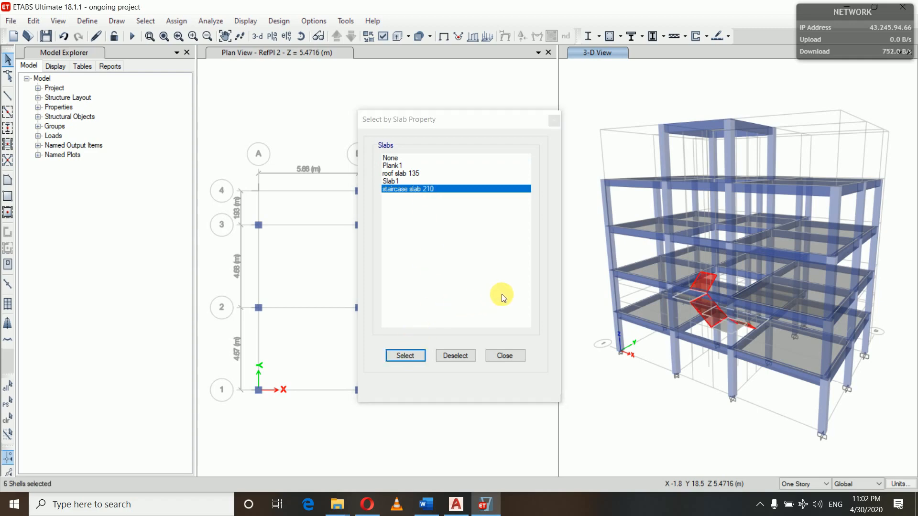
pyautogui.click(503, 355)
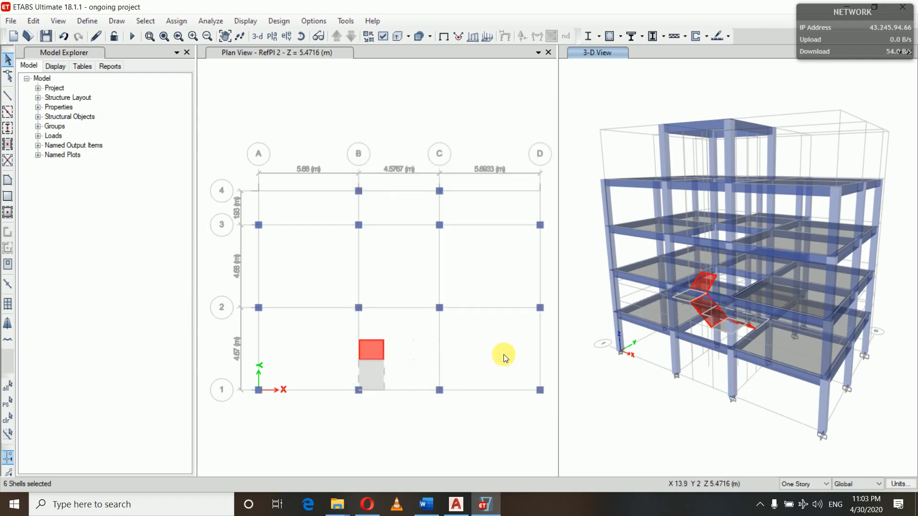
# - Replicate the selected staircase slabs on Story3
pyautogui.hotkey('ctrl', 'r')
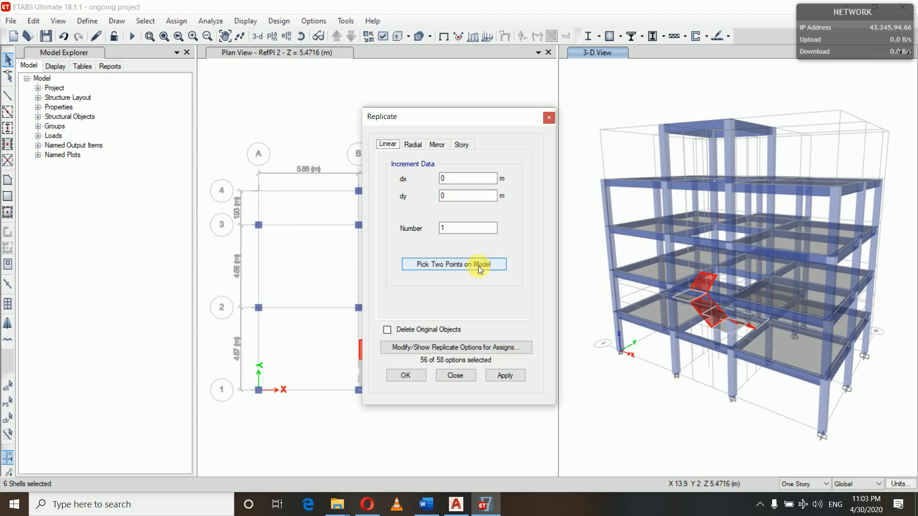
pyautogui.click(462, 144)
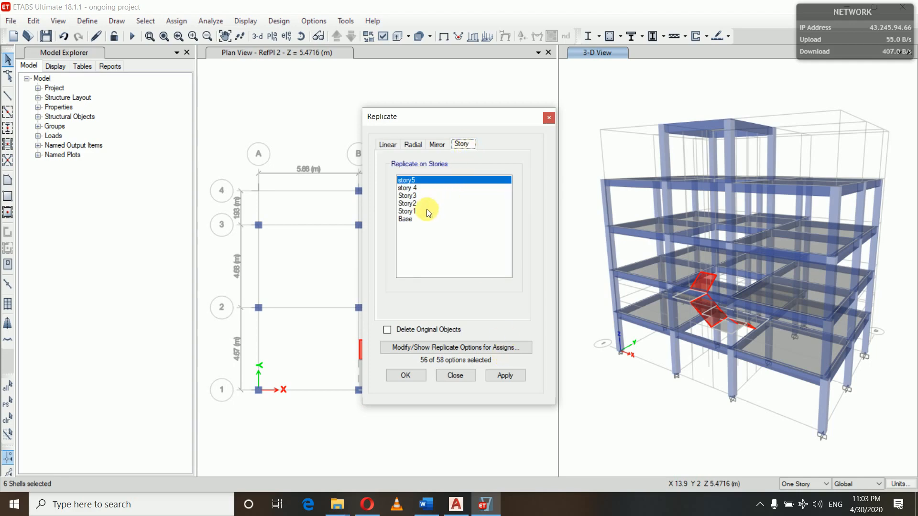
pyautogui.moveTo(427, 210); pyautogui.dragTo(420, 195)
pyautogui.click(502, 376)
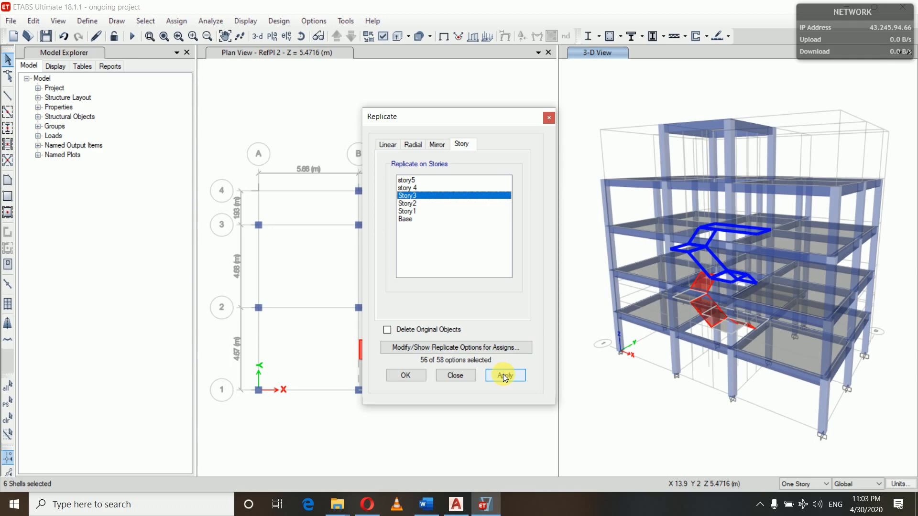
pyautogui.click(504, 375)
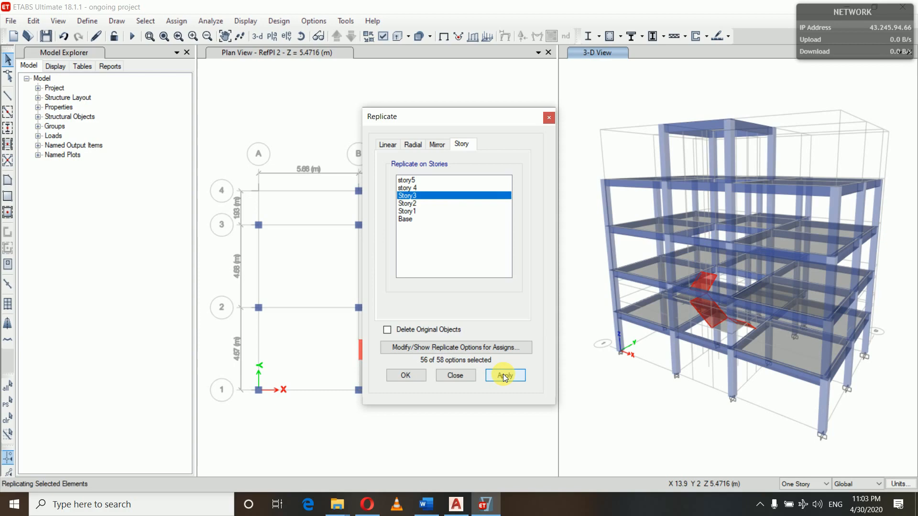
pyautogui.click(414, 188)
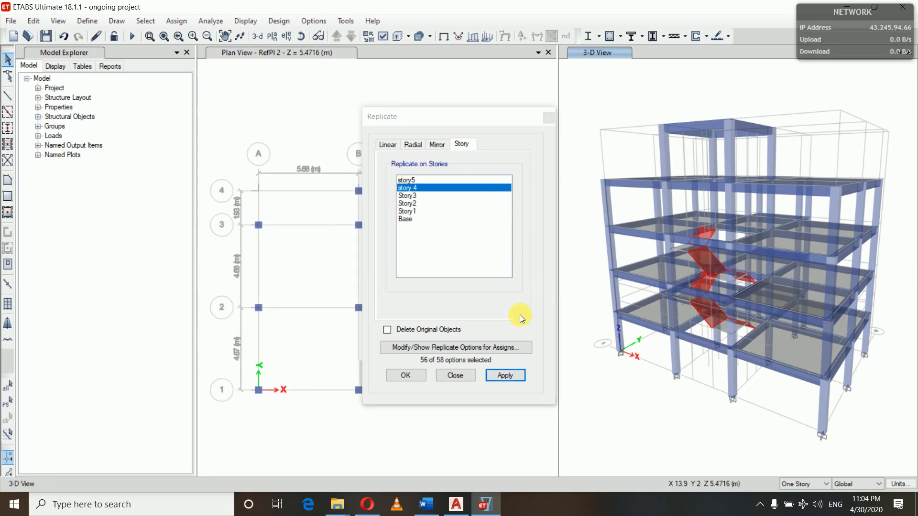
pyautogui.click(454, 376)
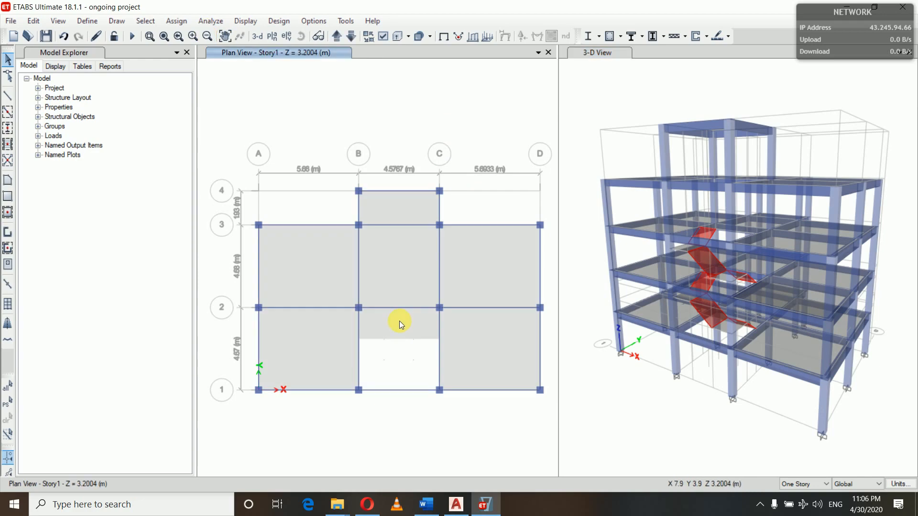
# - Replicate the Story1 floor slab between grid lines B and C, just south of grid line 2, on story 4
pyautogui.click(400, 321)
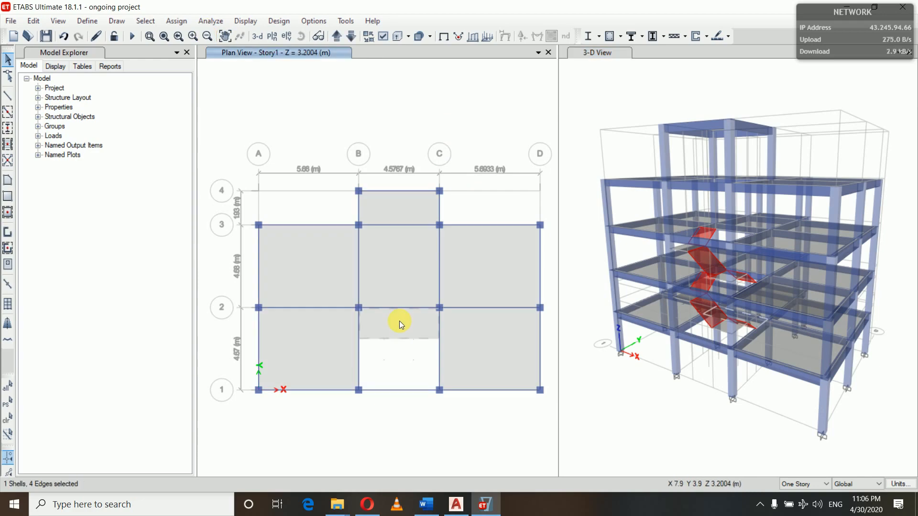
pyautogui.hotkey('ctrl', 'r')
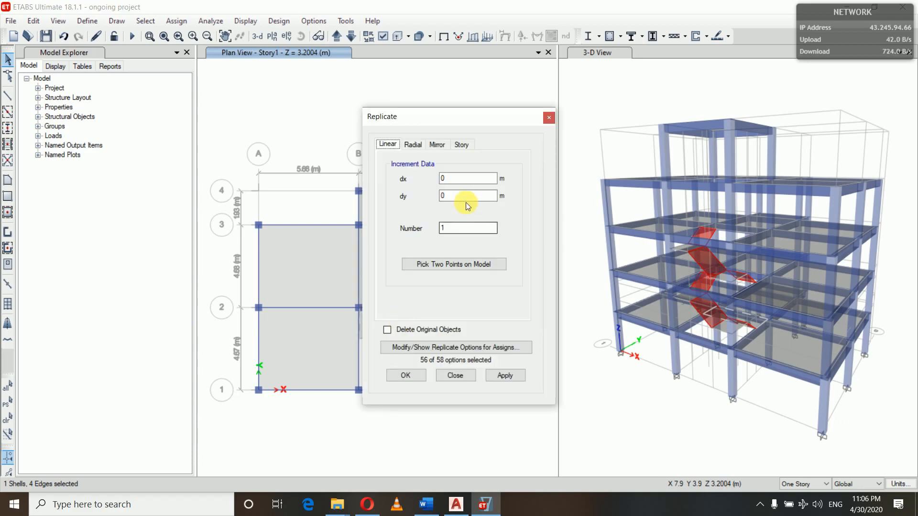
pyautogui.click(462, 146)
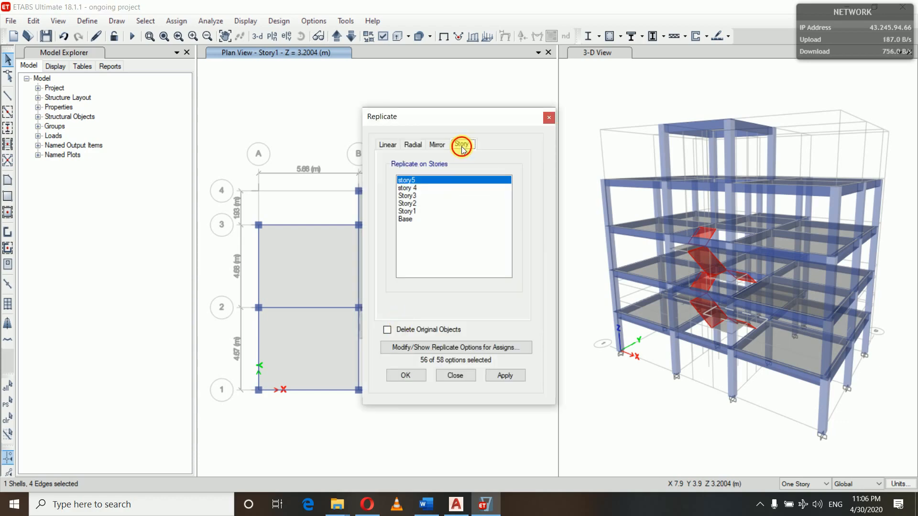
pyautogui.click(424, 188)
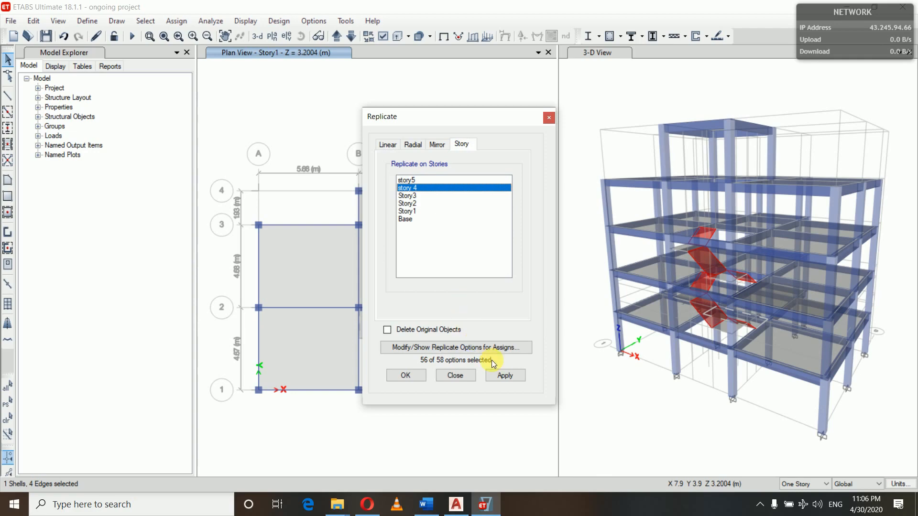
pyautogui.click(502, 375)
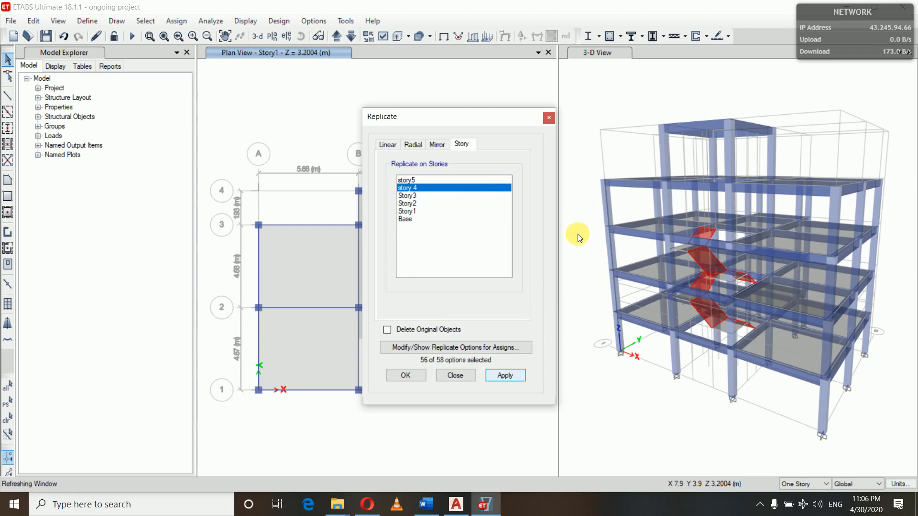
pyautogui.click(423, 377)
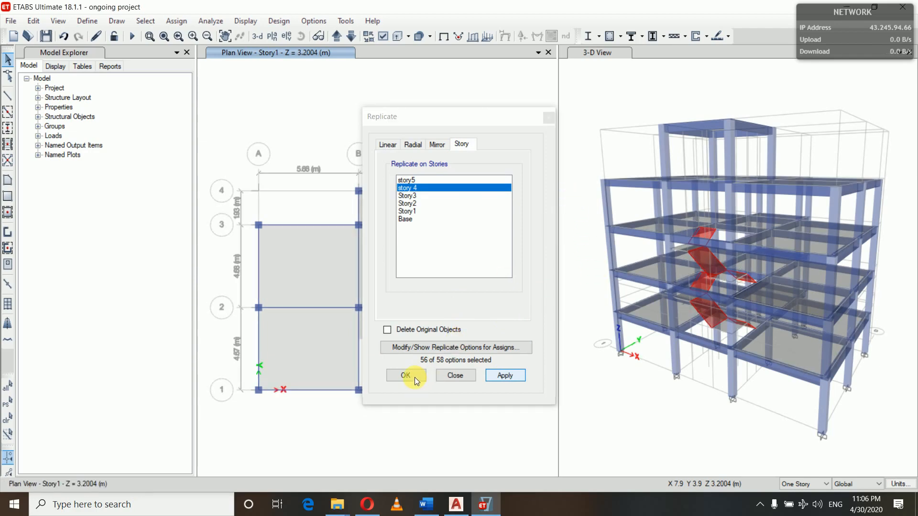
pyautogui.click(415, 377)
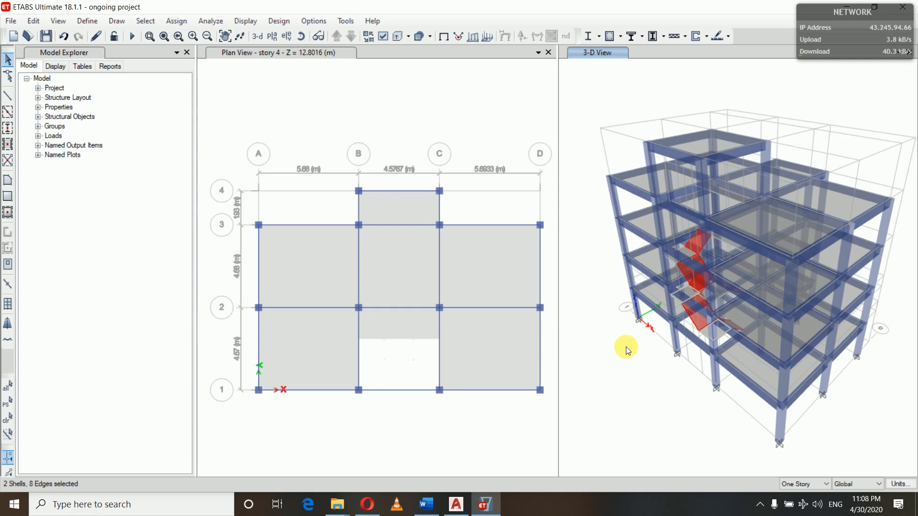
# - Replicate the two flat staircase landing slabs on Story1 and on story 4
pyautogui.hotkey('ctrl', 'r')
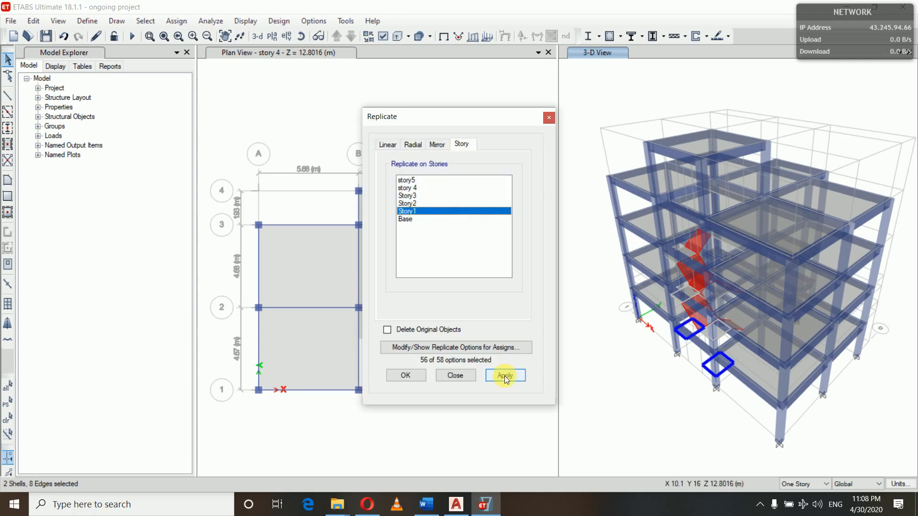
pyautogui.click(405, 375)
pyautogui.moveTo(590, 240); pyautogui.dragTo(580, 348)
pyautogui.hotkey('ctrl', 'r')
pyautogui.click(417, 188)
pyautogui.click(501, 375)
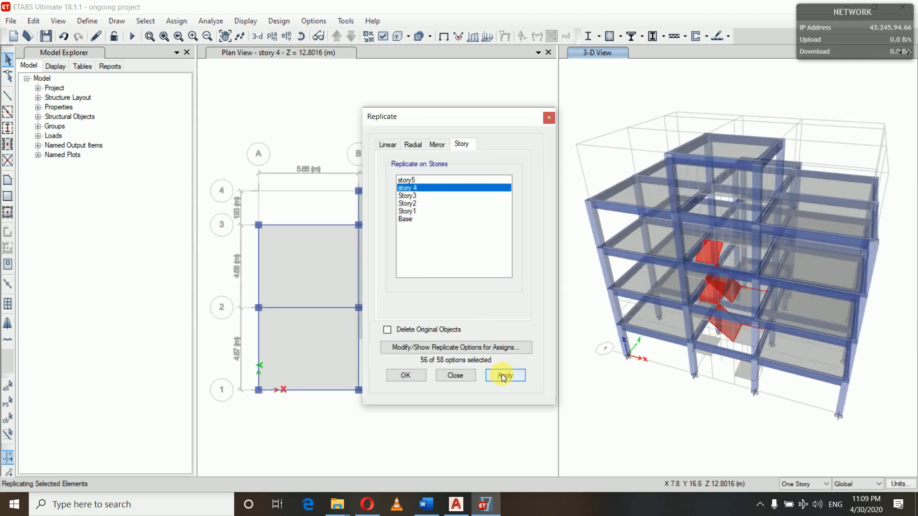
pyautogui.click(402, 376)
# - Draw reference planes 914.4 mm above Story3 and above Base in the grid line 1 elevation
pyautogui.click(301, 36)
pyautogui.moveTo(616, 311); pyautogui.dragTo(625, 397)
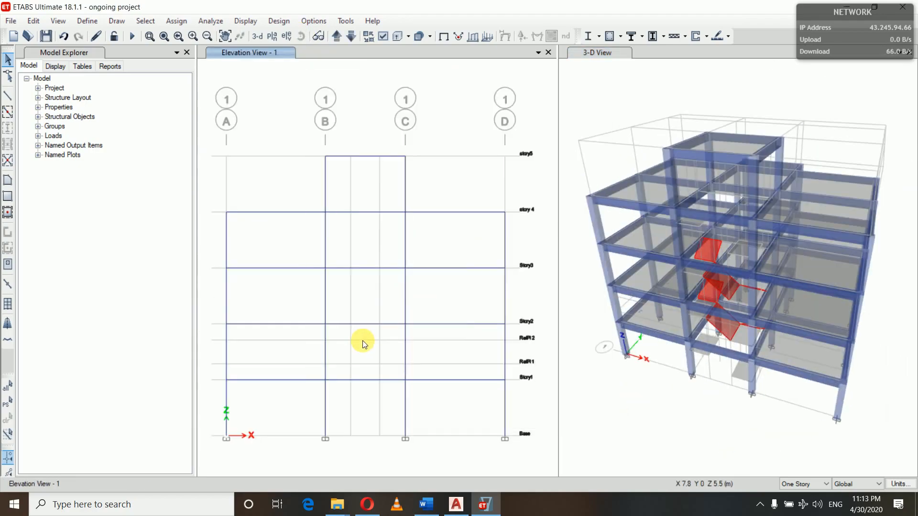
pyautogui.click(117, 21)
pyautogui.click(160, 219)
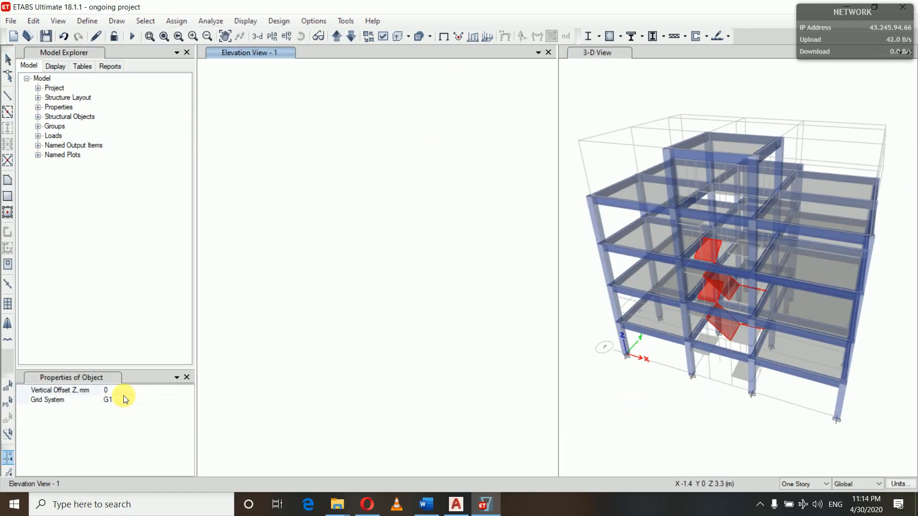
pyautogui.click(125, 390)
pyautogui.write('914.4')
pyautogui.click(325, 268)
pyautogui.click(324, 435)
# - Draw two more reference planes above the planes just added over Story3 and Base, at Z 11.8716 m and 2.2716 m
pyautogui.click(122, 391)
pyautogui.write('1371.6')
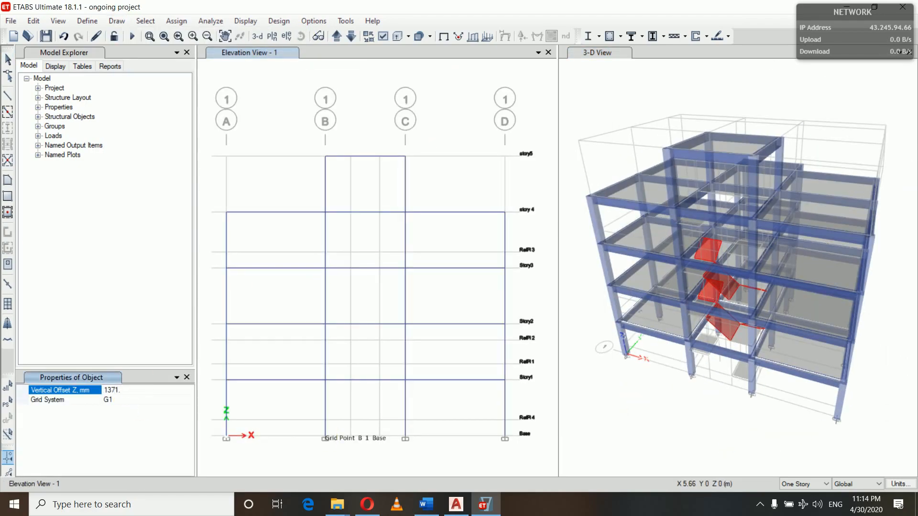
pyautogui.click(325, 252)
pyautogui.click(325, 419)
# - Draw a sloped staircase slab 210 flight beside grid line C, joining the Base reference points to the RefPl 4 landing's edge
pyautogui.click(271, 36)
pyautogui.click(388, 297)
pyautogui.click(502, 392)
pyautogui.click(388, 392)
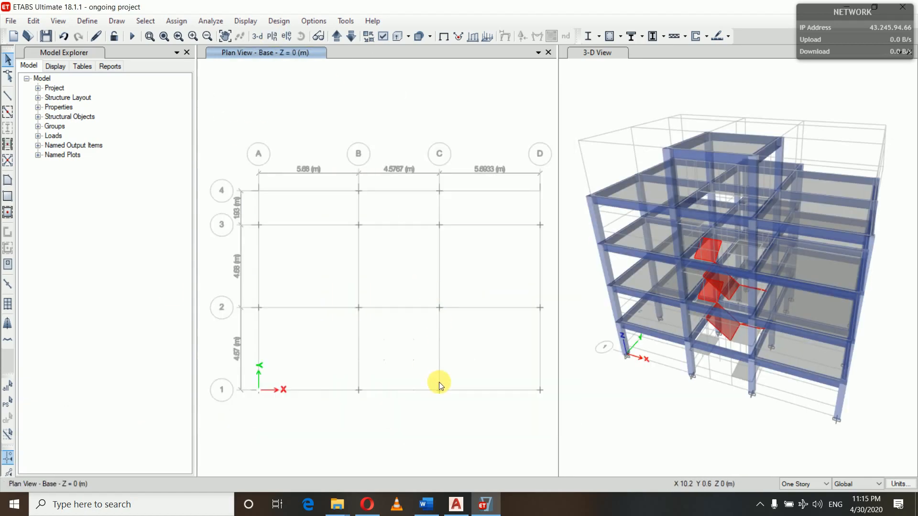
pyautogui.click(8, 180)
pyautogui.click(189, 390)
pyautogui.click(147, 447)
pyautogui.click(336, 37)
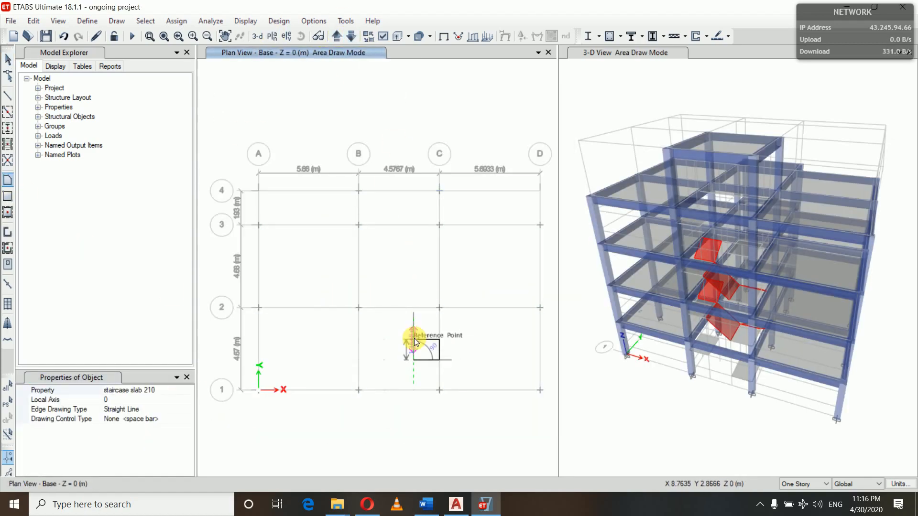
pyautogui.click(414, 361)
# - Draw the sloped middle flight slab along grid line 1, joining the RefPl 4 landing to the RefPl 6 landing
pyautogui.click(414, 390)
pyautogui.click(337, 37)
pyautogui.click(383, 390)
pyautogui.click(384, 361)
pyautogui.click(352, 36)
pyautogui.click(414, 361)
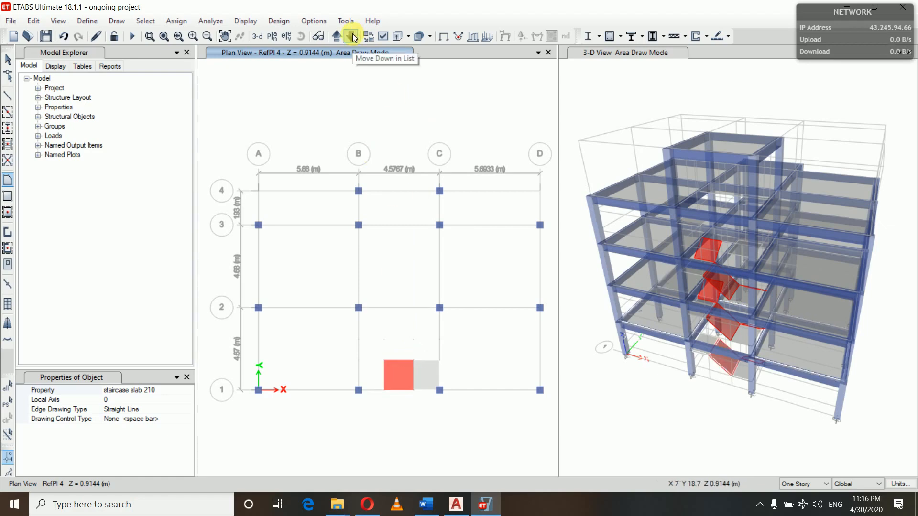
# - Draw a sloped flight slab beside grid line B, joining the RefPl 6 landing's edge to the Story1 reference points
pyautogui.click(337, 36)
pyautogui.click(384, 360)
pyautogui.click(358, 360)
pyautogui.click(338, 36)
pyautogui.click(358, 339)
pyautogui.click(384, 340)
pyautogui.click(351, 36)
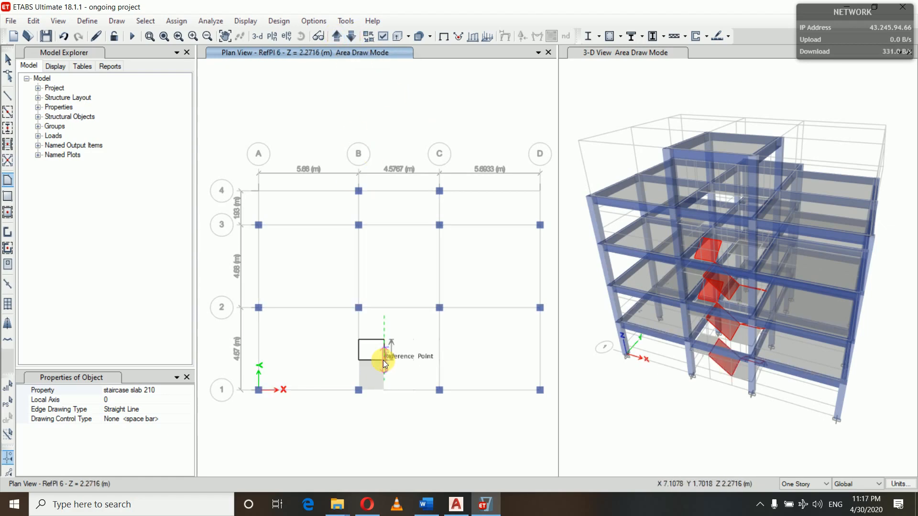
pyautogui.click(384, 360)
# - Draw a sloped flight slab beside grid line C, joining the Story3 reference points to the RefPl 3 landing's edge
pyautogui.click(336, 37)
pyautogui.click(337, 37)
pyautogui.click(336, 38)
pyautogui.click(337, 37)
pyautogui.click(336, 37)
pyautogui.click(272, 36)
pyautogui.click(401, 243)
pyautogui.click(403, 393)
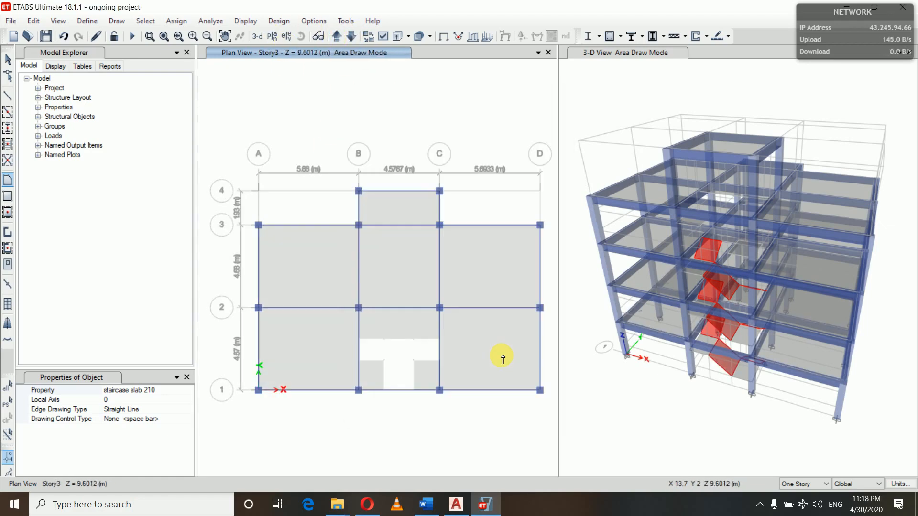
pyautogui.click(414, 339)
pyautogui.click(440, 339)
pyautogui.click(336, 36)
pyautogui.click(439, 361)
pyautogui.click(414, 361)
pyautogui.click(351, 36)
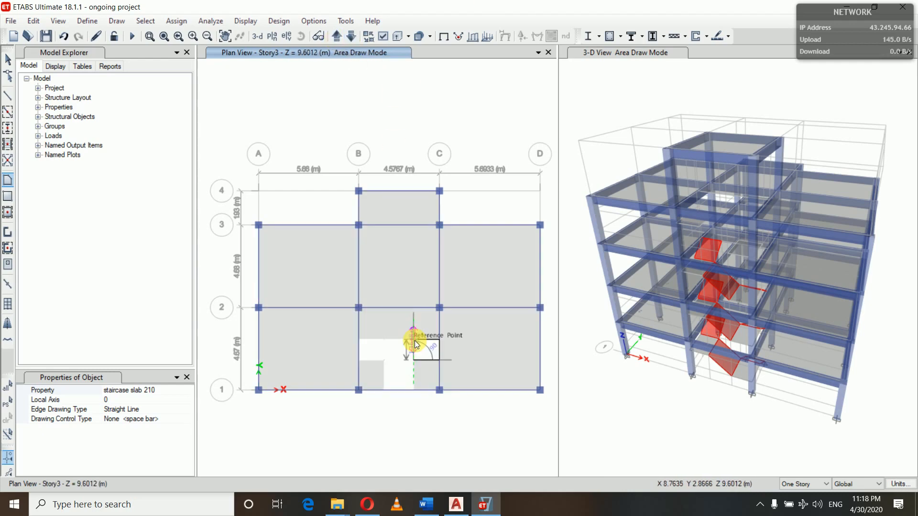
pyautogui.click(414, 339)
# - Draw the sloped middle flight slab along grid line 1, joining the RefPl 3 landing to the RefPl 5 landing
pyautogui.click(337, 37)
pyautogui.click(413, 360)
pyautogui.click(414, 390)
pyautogui.click(336, 36)
pyautogui.click(383, 390)
pyautogui.click(384, 360)
pyautogui.click(352, 36)
pyautogui.click(414, 360)
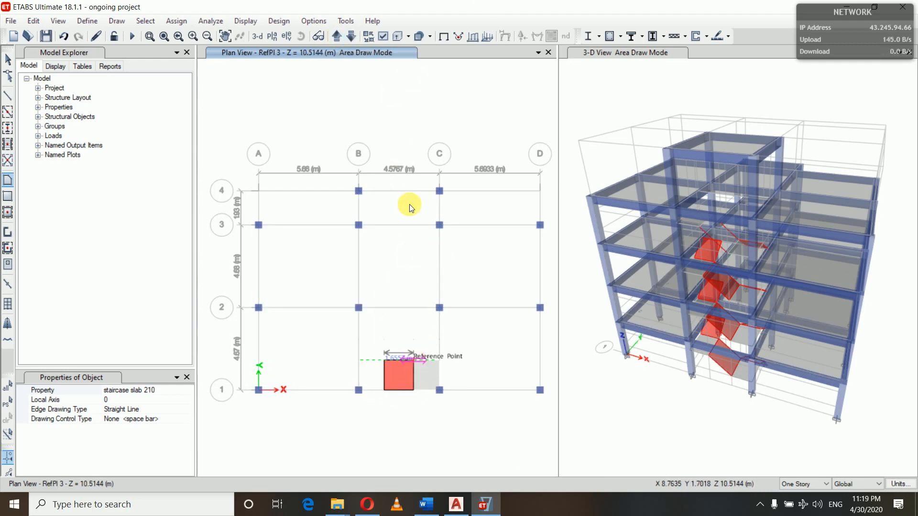
# - Draw a sloped flight slab beside grid line B from the RefPl 5 landing's edge to the story 4 reference points, and leave area drawing
pyautogui.click(336, 36)
pyautogui.click(383, 360)
pyautogui.click(359, 360)
pyautogui.click(336, 36)
pyautogui.click(359, 340)
pyautogui.click(384, 340)
pyautogui.click(351, 36)
pyautogui.click(384, 360)
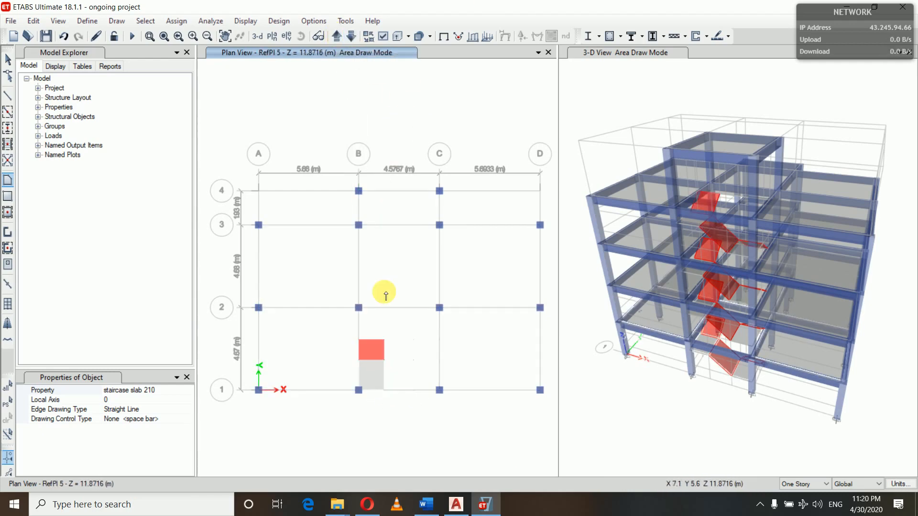
pyautogui.press('Escape')
# - Replicate the Story1 slab between grid lines B and C, just south of grid line 2, on Story2
pyautogui.click(301, 36)
pyautogui.moveTo(645, 373); pyautogui.dragTo(660, 320)
pyautogui.click(272, 36)
pyautogui.click(388, 274)
pyautogui.click(492, 390)
pyautogui.click(402, 393)
pyautogui.click(732, 335)
pyautogui.hotkey('ctrl', 'r')
pyautogui.click(461, 144)
pyautogui.click(425, 204)
pyautogui.click(504, 375)
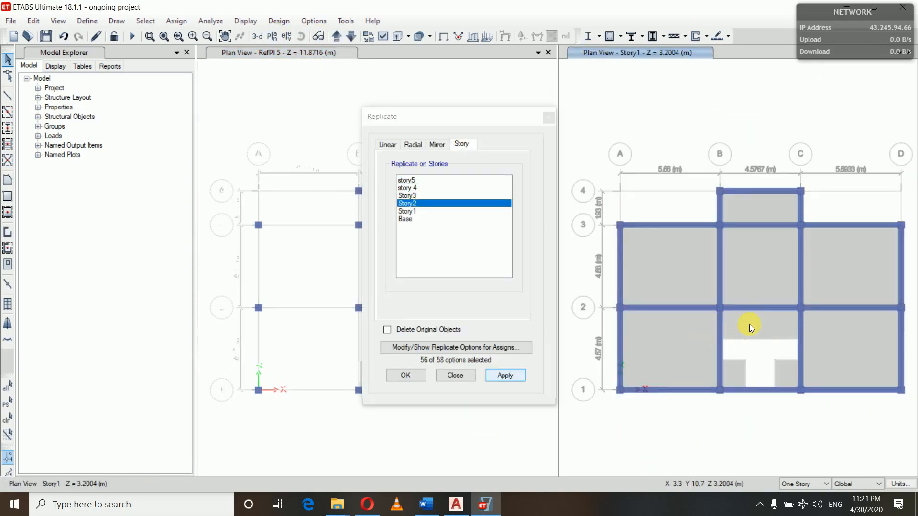
# - Replicate the same Story1 slab south of grid line 2 on Base and finish replicating
pyautogui.click(749, 325)
pyautogui.click(424, 219)
pyautogui.click(505, 376)
pyautogui.click(408, 377)
# - Return the second window to the 3-D view and look over the staircase through all stories
pyautogui.click(257, 36)
pyautogui.click(301, 37)
pyautogui.moveTo(636, 330); pyautogui.dragTo(525, 385)
pyautogui.click(524, 383)
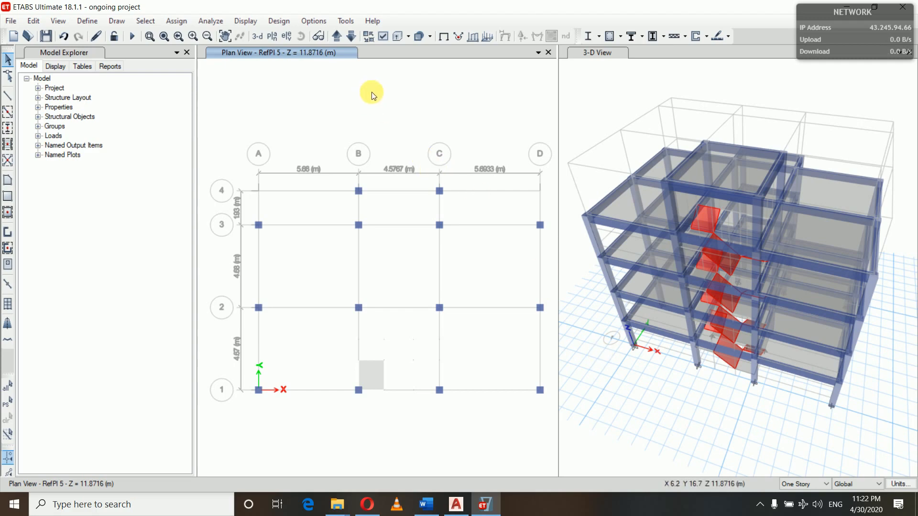
pyautogui.scroll(-2, 399, 95)
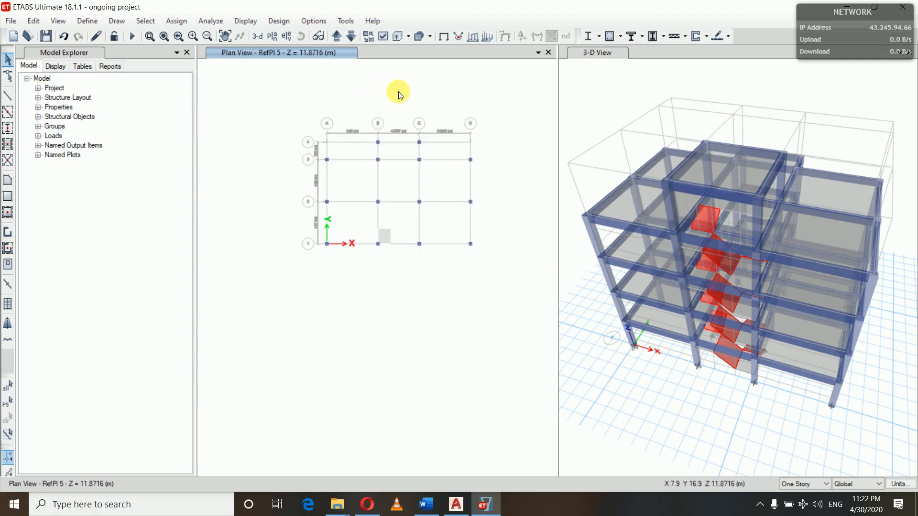
pyautogui.scroll(2, 399, 95)
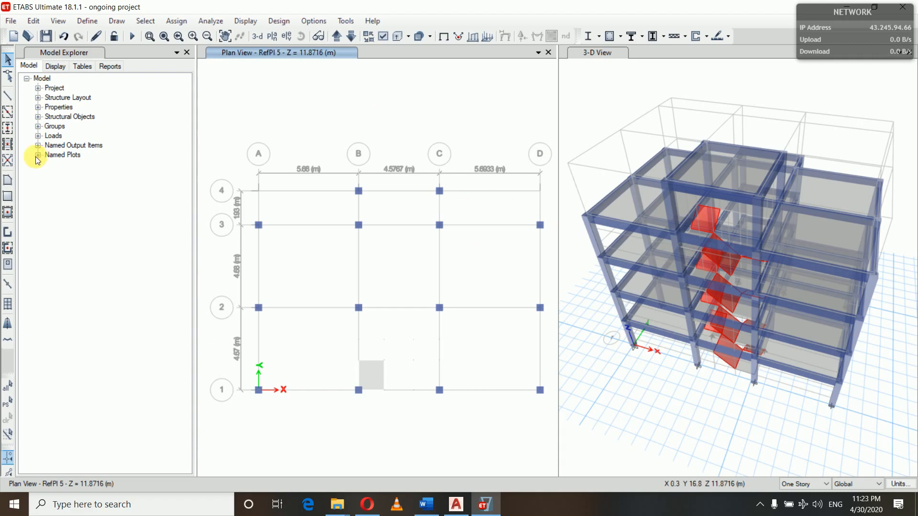
# - Start quick drawing of secondary beams with the property sec beam 200*250
pyautogui.click(8, 144)
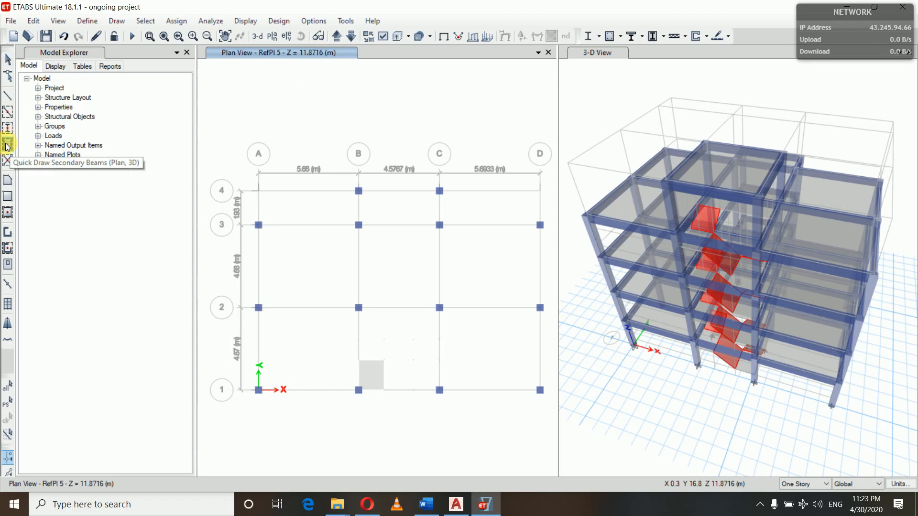
pyautogui.click(78, 391)
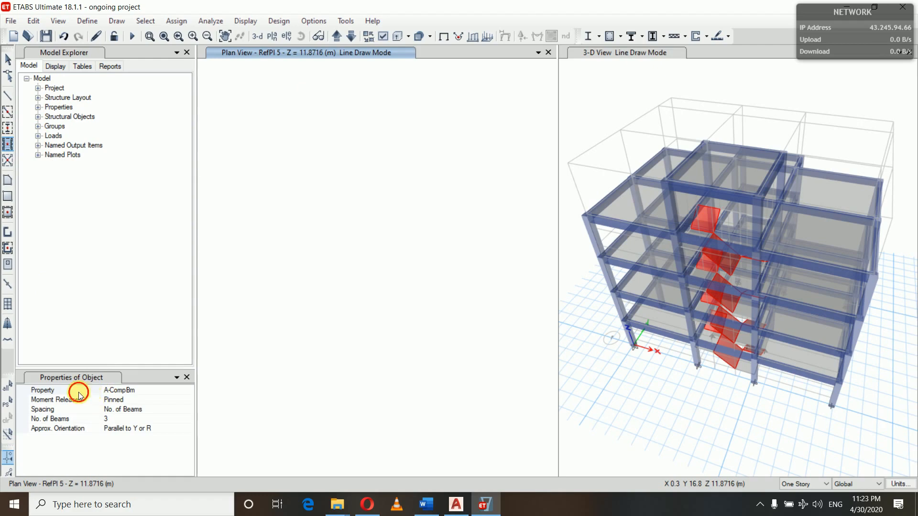
pyautogui.click(188, 391)
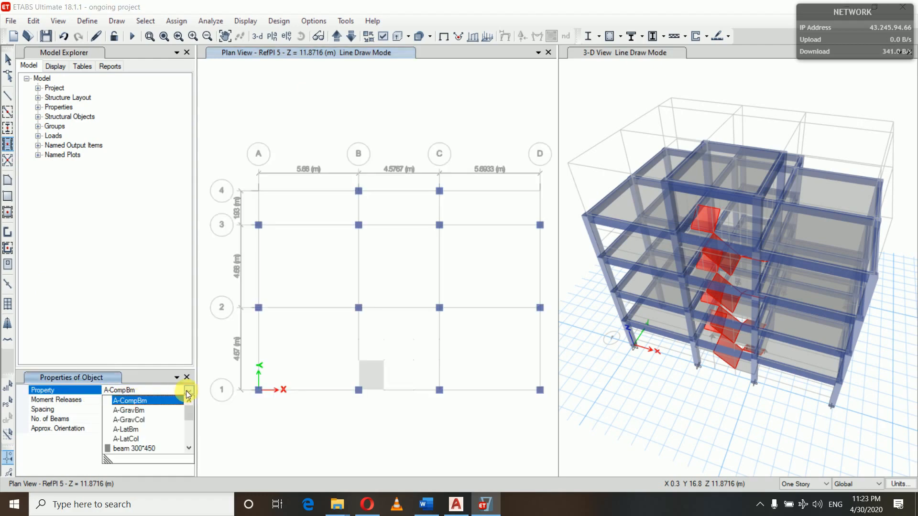
pyautogui.scroll(-1, 145, 427)
pyautogui.scroll(-2, 145, 424)
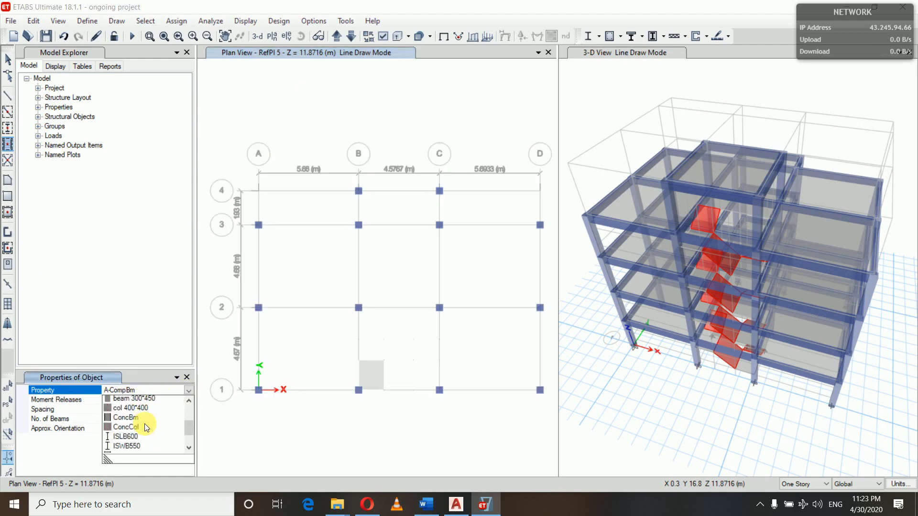
pyautogui.click(140, 450)
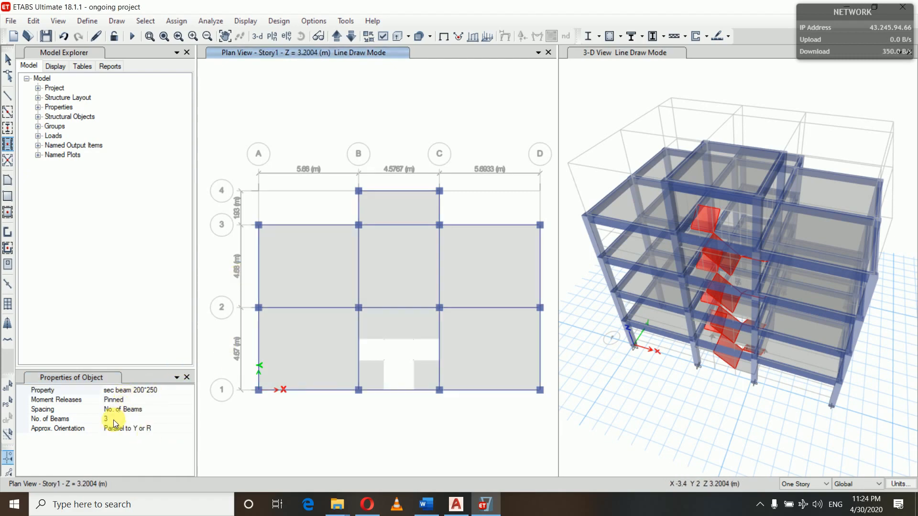
# - Draw one pinned secondary beam parallel to Y in each outer bay between grid lines A–B and C–D on Story1
pyautogui.click(113, 420)
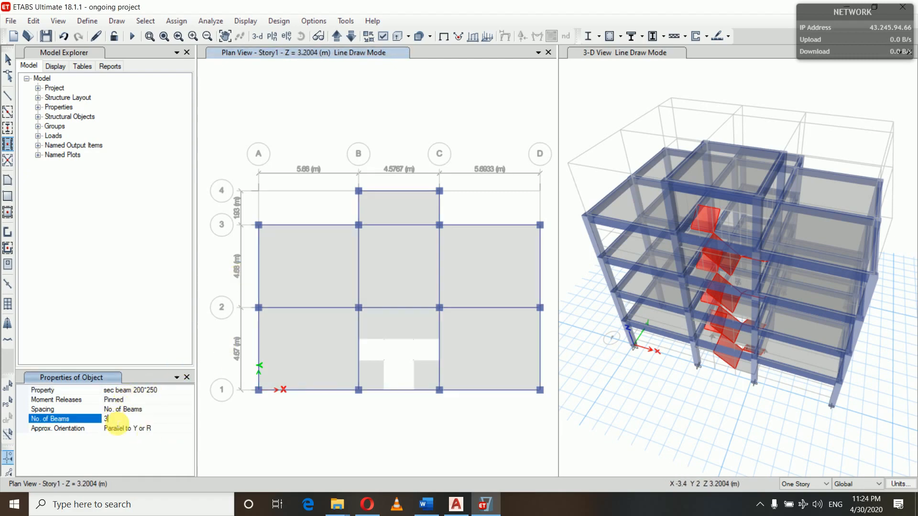
pyautogui.press('BackSpace')
pyautogui.write('1')
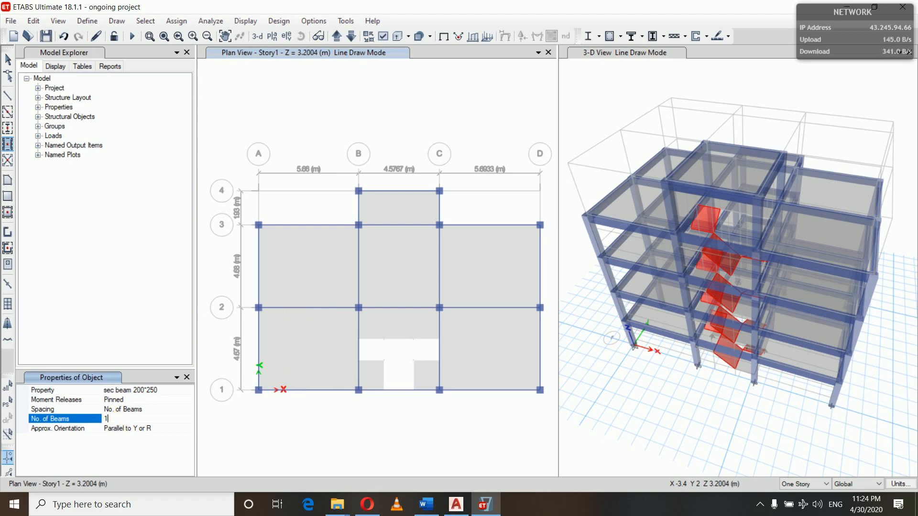
pyautogui.click(133, 400)
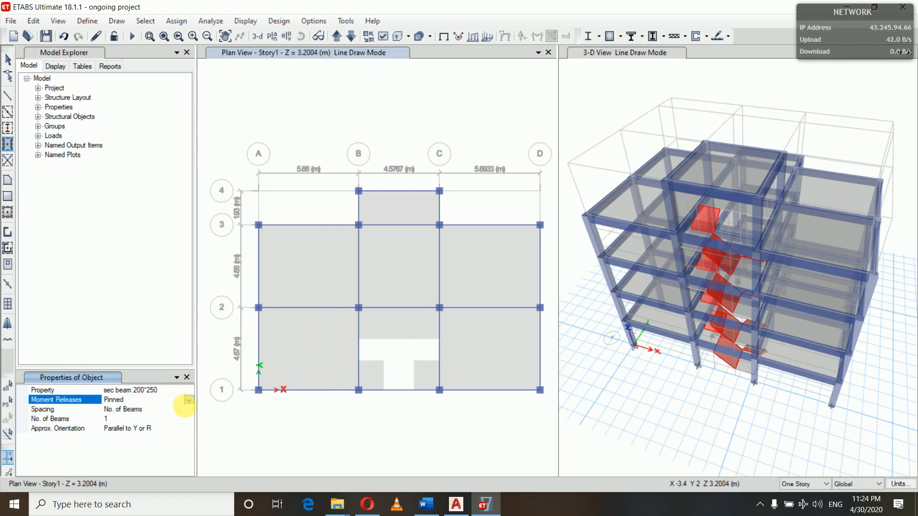
pyautogui.click(189, 400)
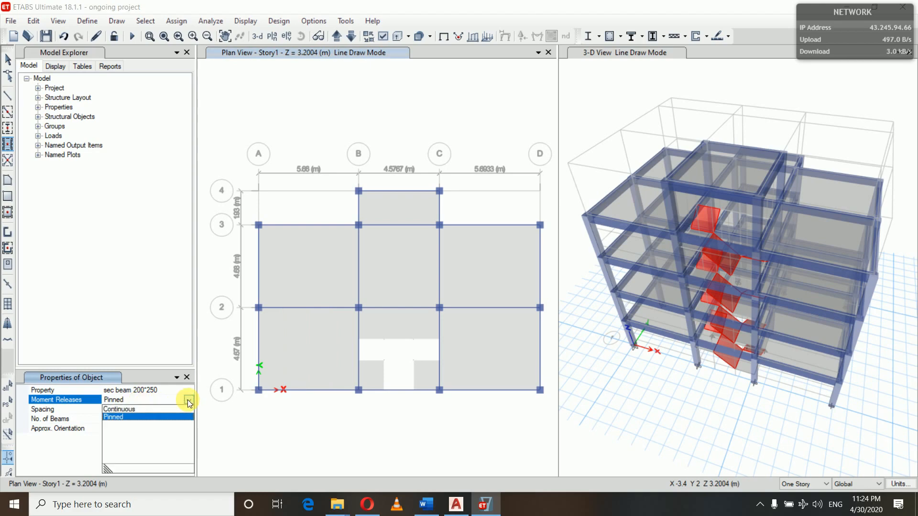
pyautogui.click(187, 399)
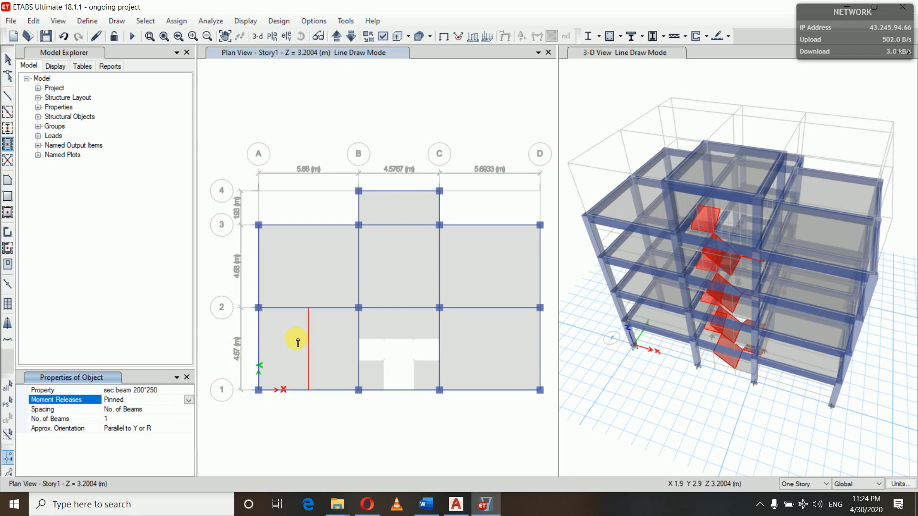
pyautogui.click(309, 312)
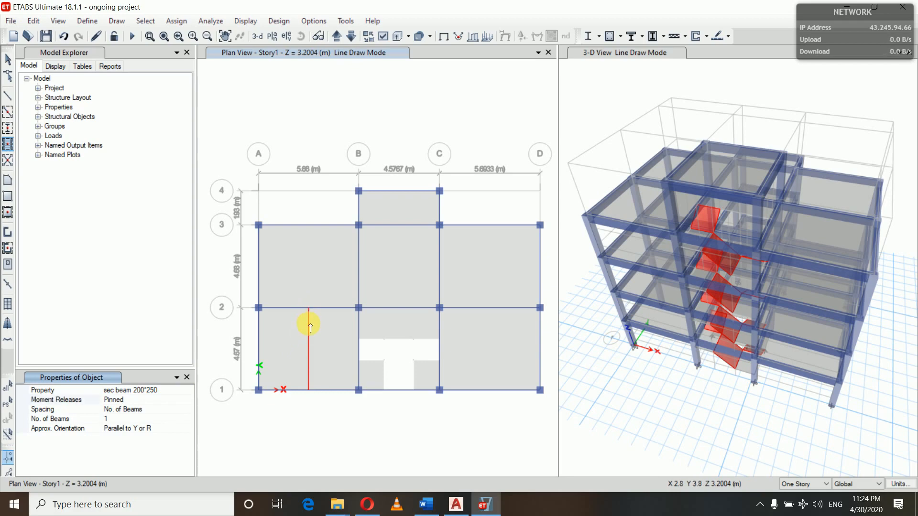
pyautogui.click(495, 347)
# - Show the Story2 plan and draw one secondary beam in each of the four bays between grid lines A–B and C–D
pyautogui.click(272, 37)
pyautogui.click(397, 251)
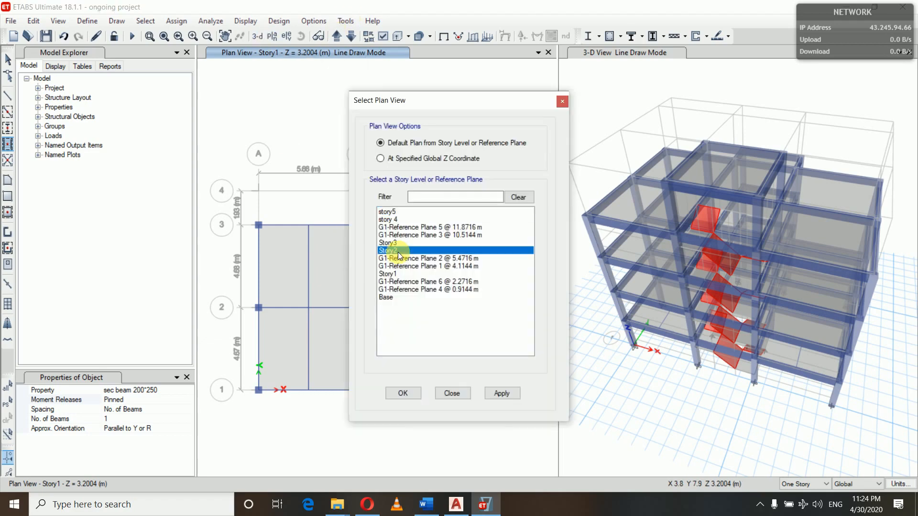
pyautogui.click(404, 393)
pyautogui.click(324, 328)
pyautogui.click(318, 272)
pyautogui.click(490, 266)
pyautogui.click(492, 344)
# - Add the same secondary beams in the four outer bays on the Story3 and story 4 plans
pyautogui.click(272, 36)
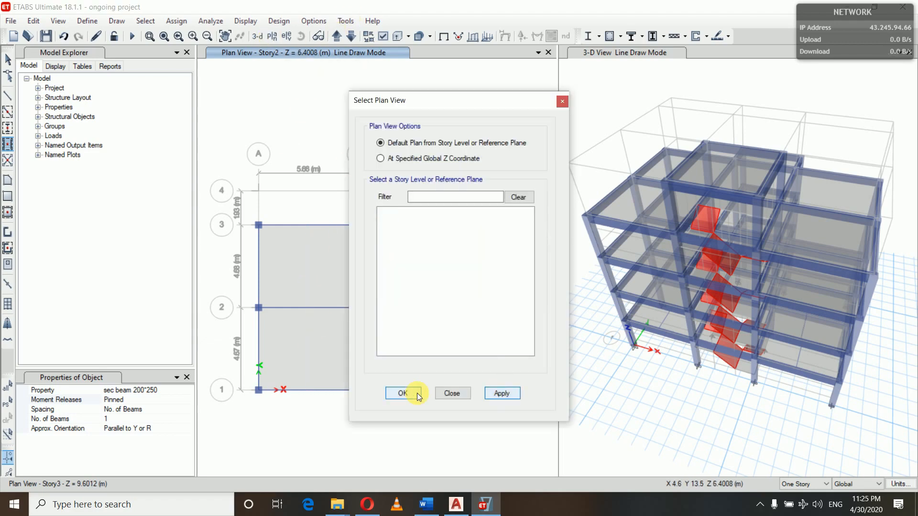
pyautogui.click(415, 393)
pyautogui.click(272, 37)
pyautogui.click(402, 392)
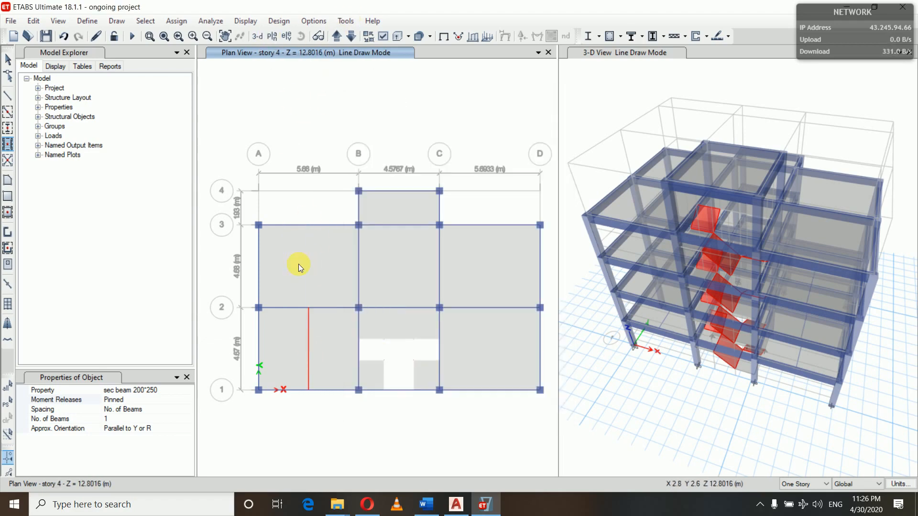
# - Draw a secondary beam in the story 4 bay between grid lines B–C and 2–3, and delete it again
pyautogui.click(399, 268)
pyautogui.press('Escape')
pyautogui.click(399, 266)
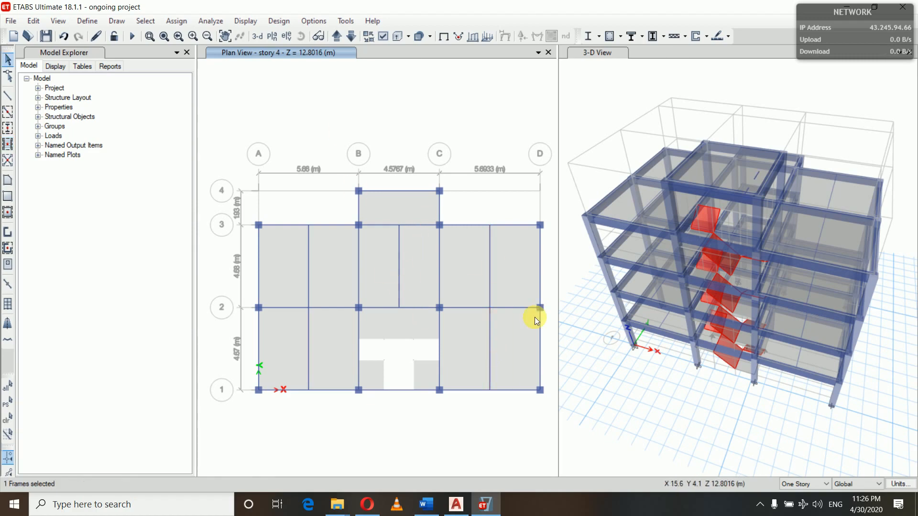
pyautogui.press('Delete')
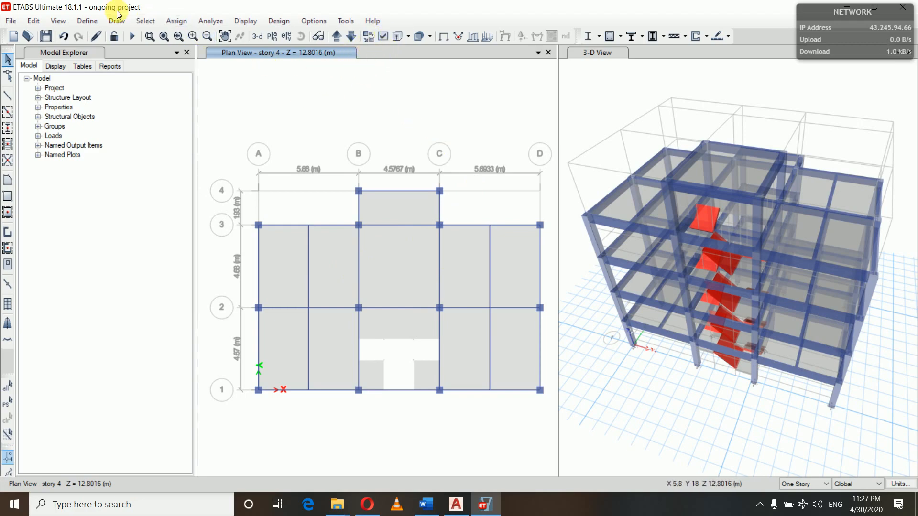
# - Select all slabs with the slab property staircase slab 210
pyautogui.click(146, 21)
pyautogui.moveTo(175, 35)
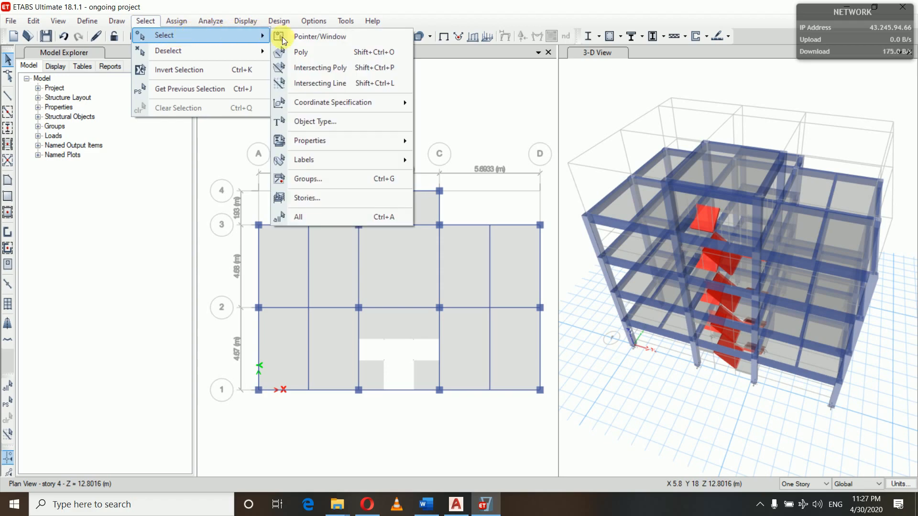
pyautogui.moveTo(329, 141)
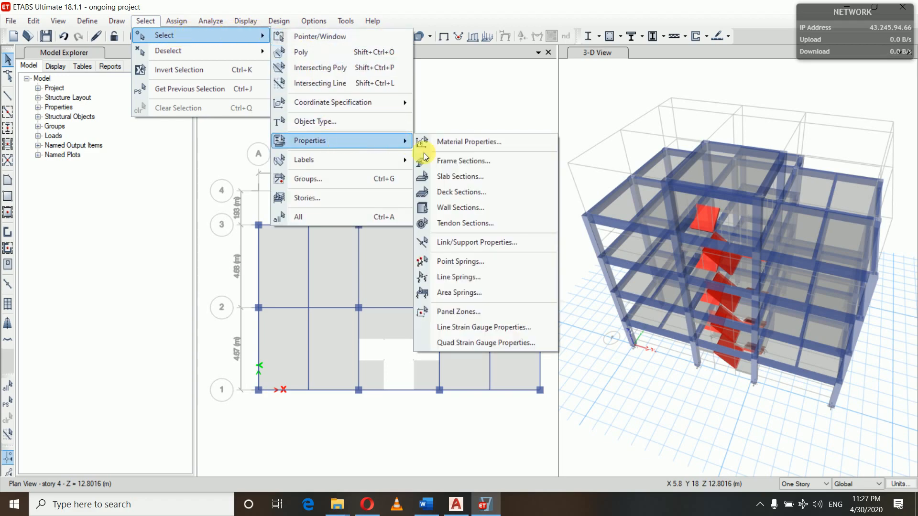
pyautogui.click(452, 176)
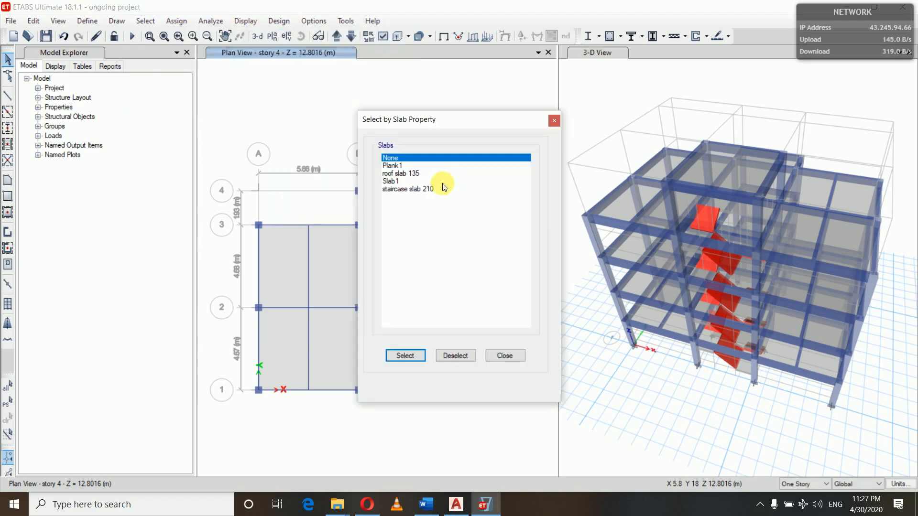
pyautogui.click(416, 191)
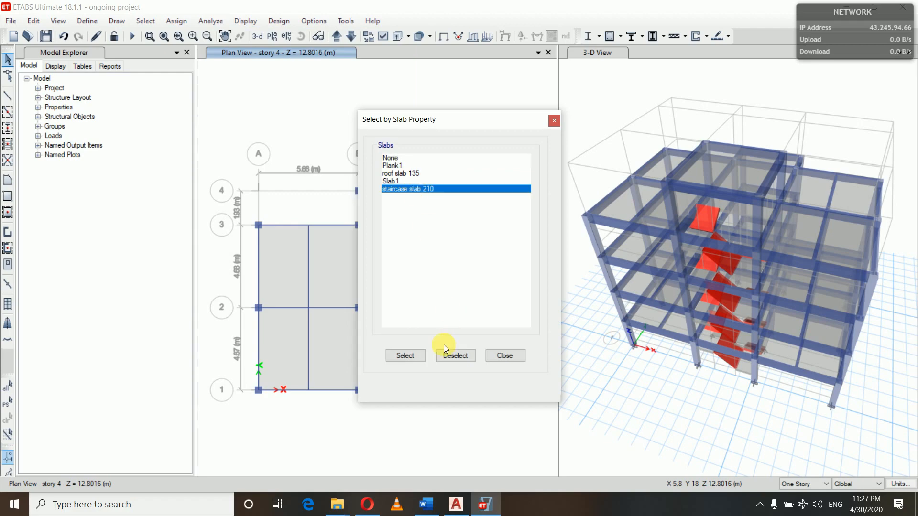
pyautogui.click(410, 360)
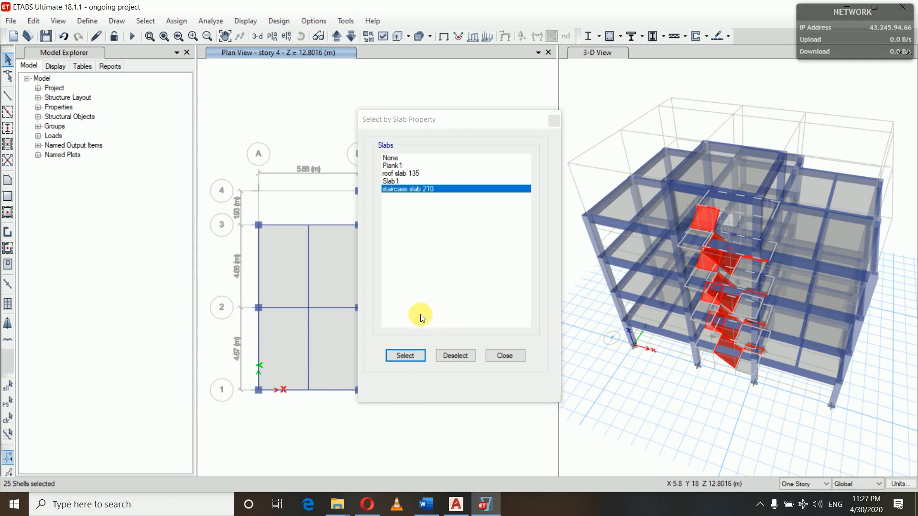
pyautogui.click(496, 356)
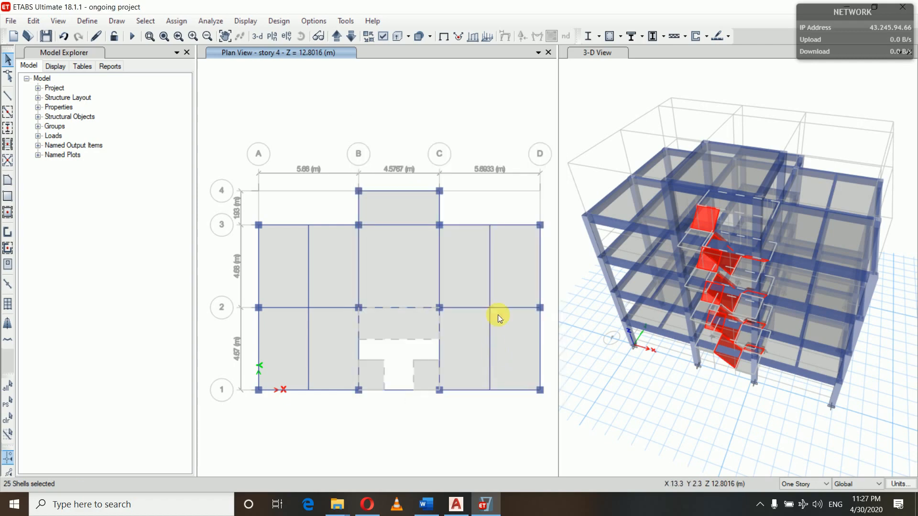
# - Assign a uniform shell load of 5 kN/m² in the Gravity direction to the selected staircase slabs under the Dead pattern
pyautogui.click(177, 20)
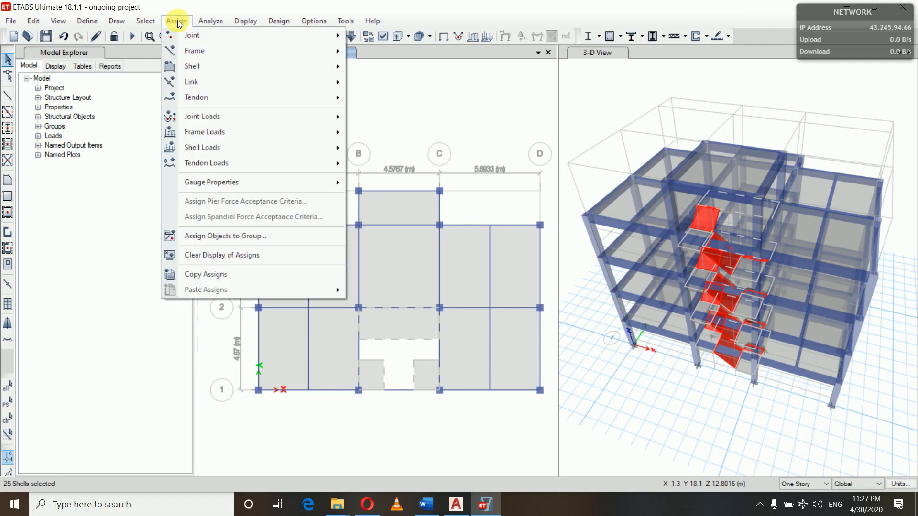
pyautogui.moveTo(225, 147)
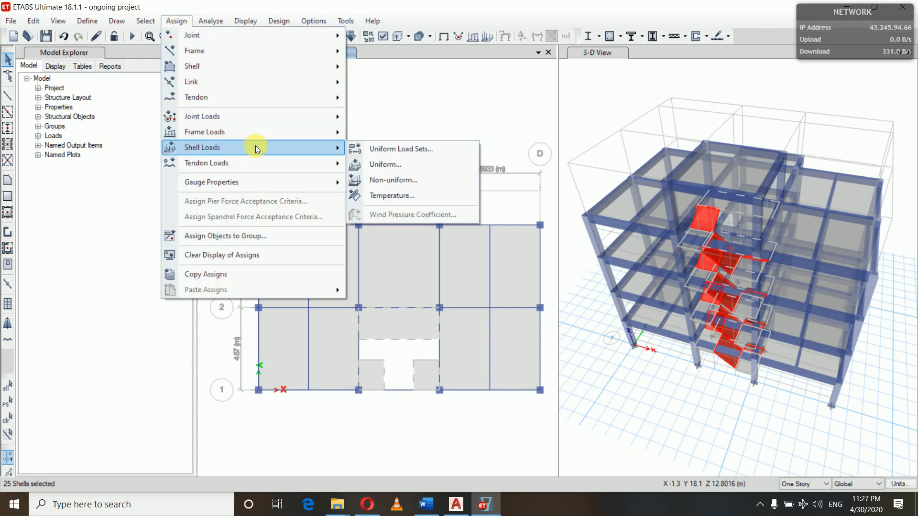
pyautogui.click(381, 165)
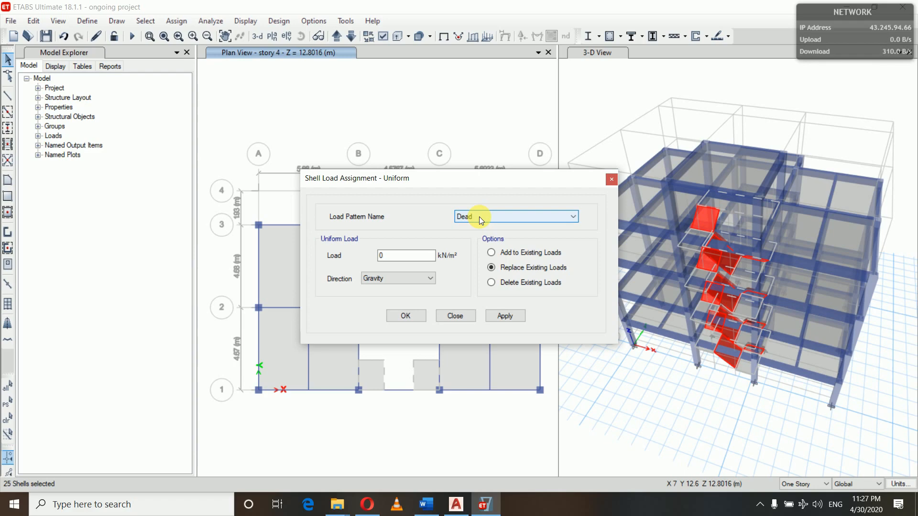
pyautogui.click(399, 258)
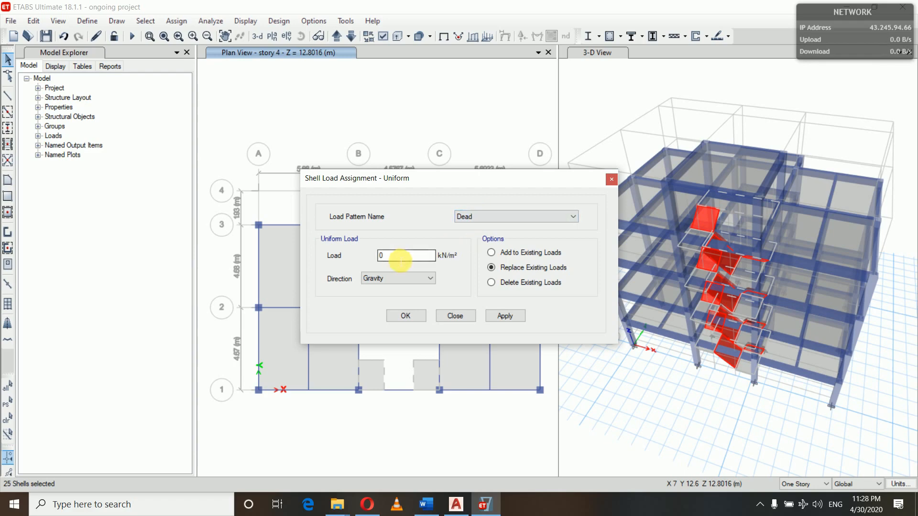
pyautogui.press('BackSpace')
pyautogui.write('5')
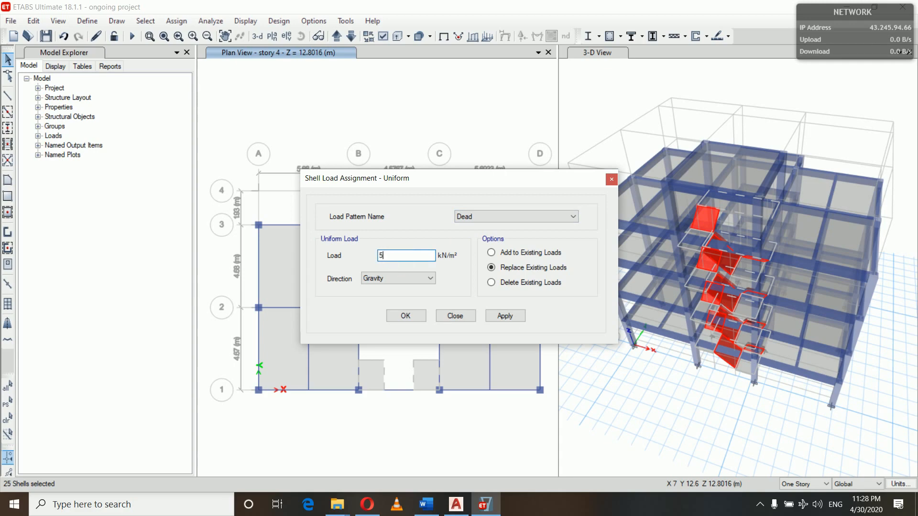
pyautogui.click(510, 315)
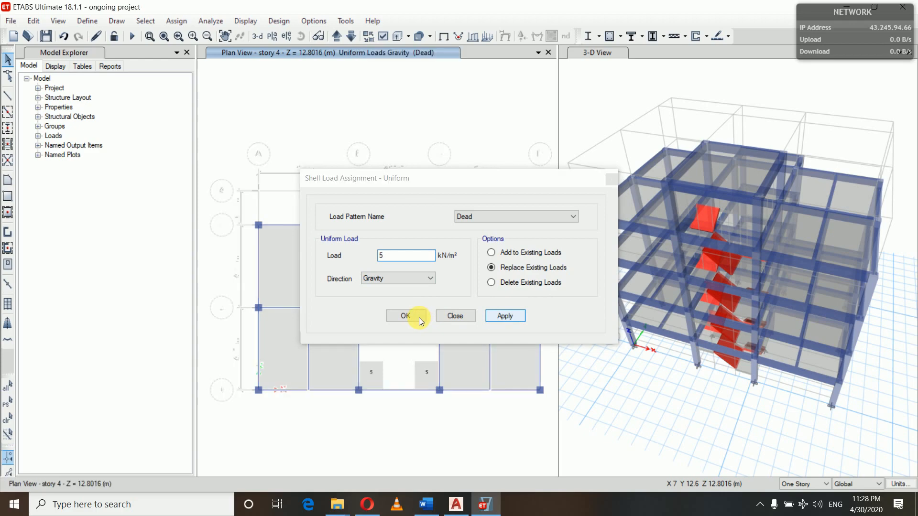
pyautogui.click(395, 318)
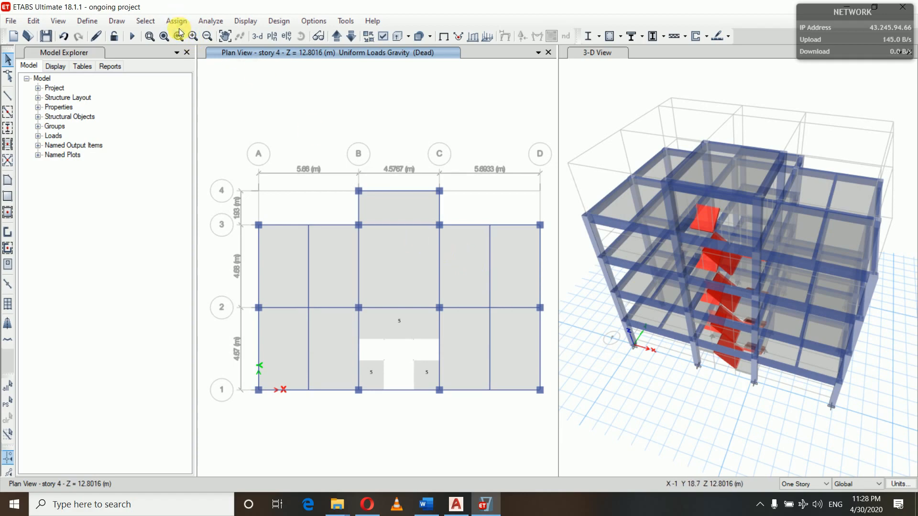
# - Select the slabs with the property staircase slab 210 again for another load assignment
pyautogui.click(153, 22)
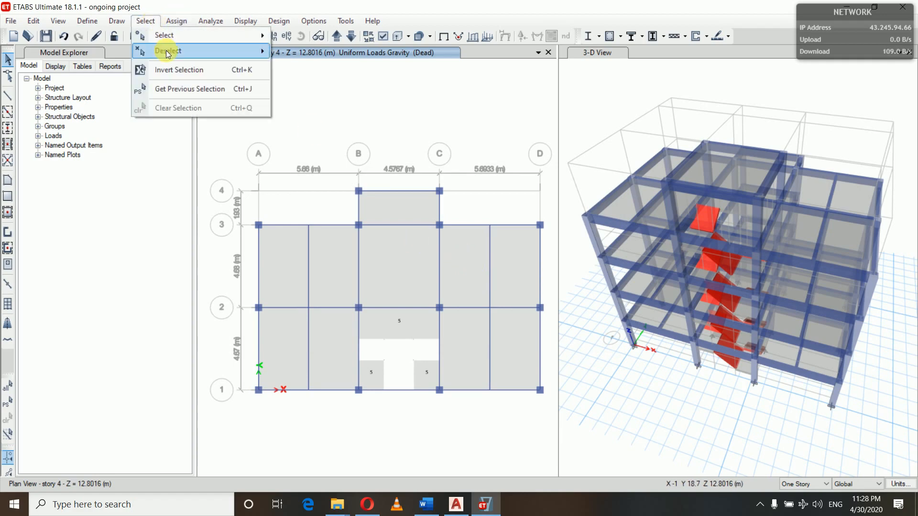
pyautogui.moveTo(170, 36)
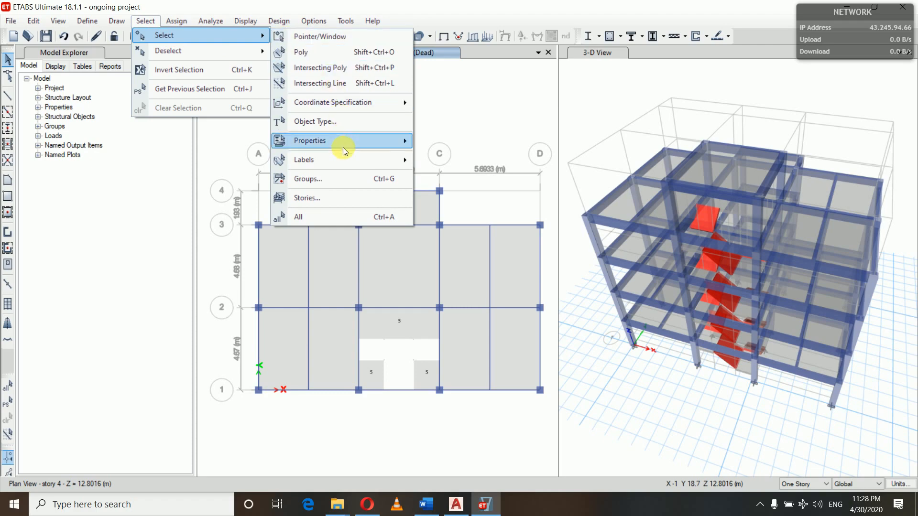
pyautogui.moveTo(347, 141)
pyautogui.click(454, 176)
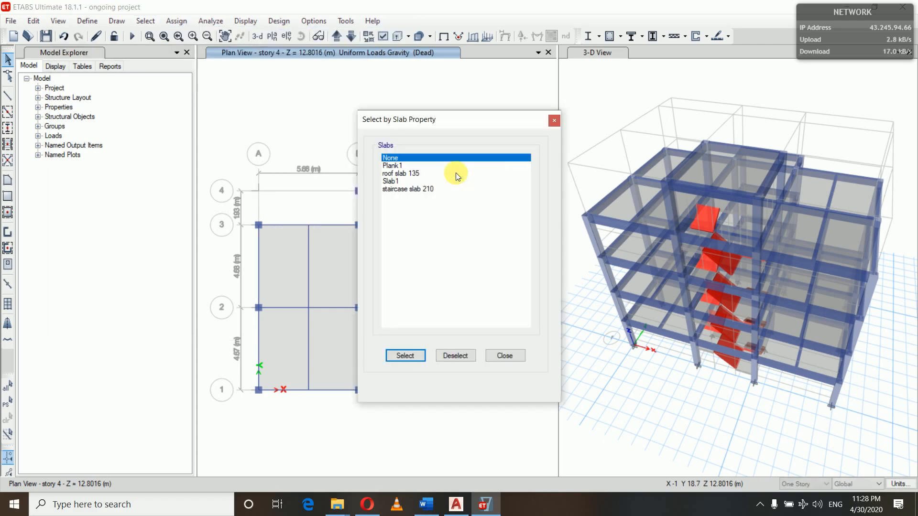
pyautogui.click(416, 190)
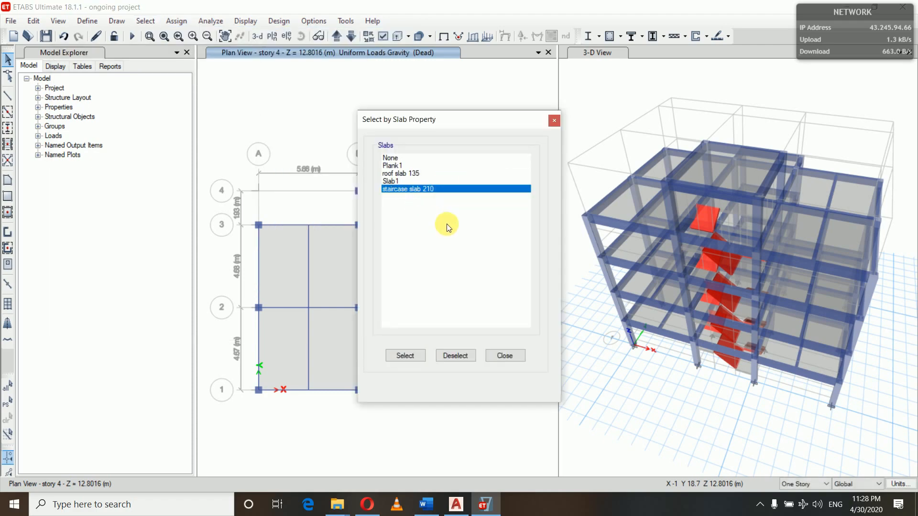
pyautogui.click(405, 355)
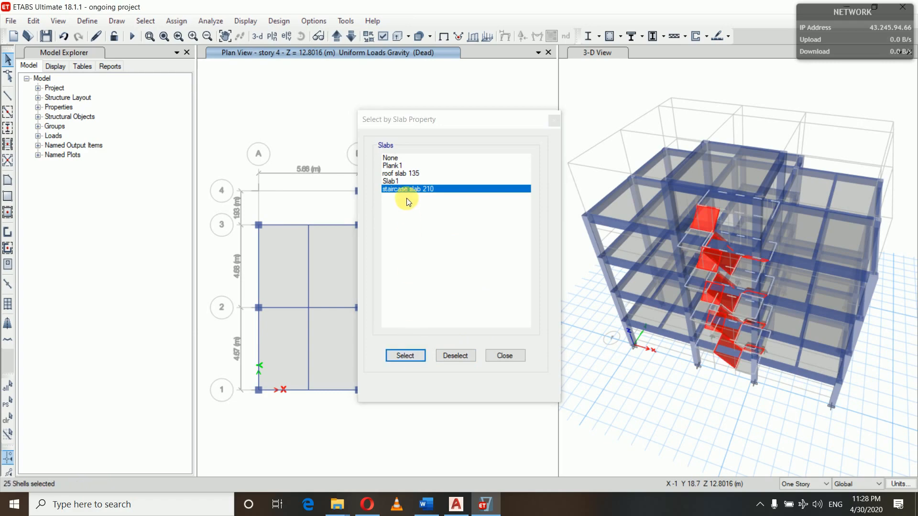
pyautogui.click(502, 355)
# - Assign a uniform Live load of 3 kN/m² in the Gravity direction to the selected staircase slabs
pyautogui.click(180, 23)
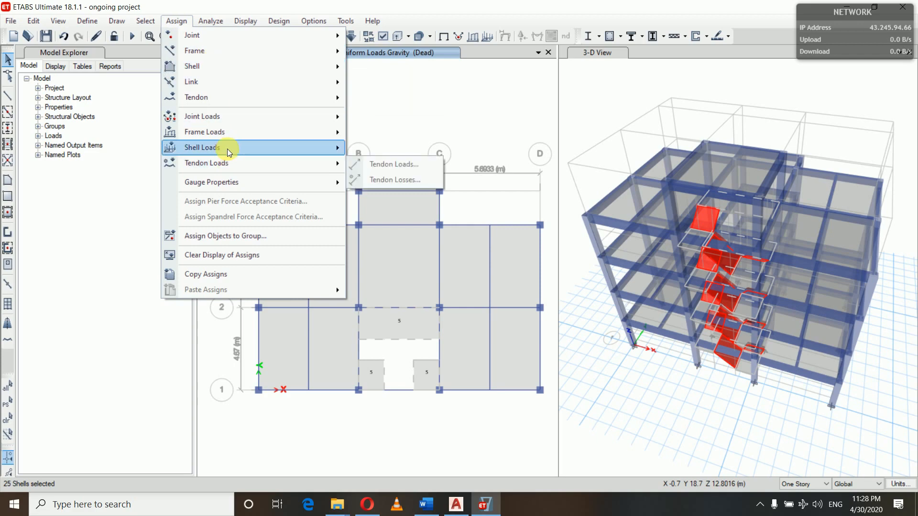
pyautogui.moveTo(230, 147)
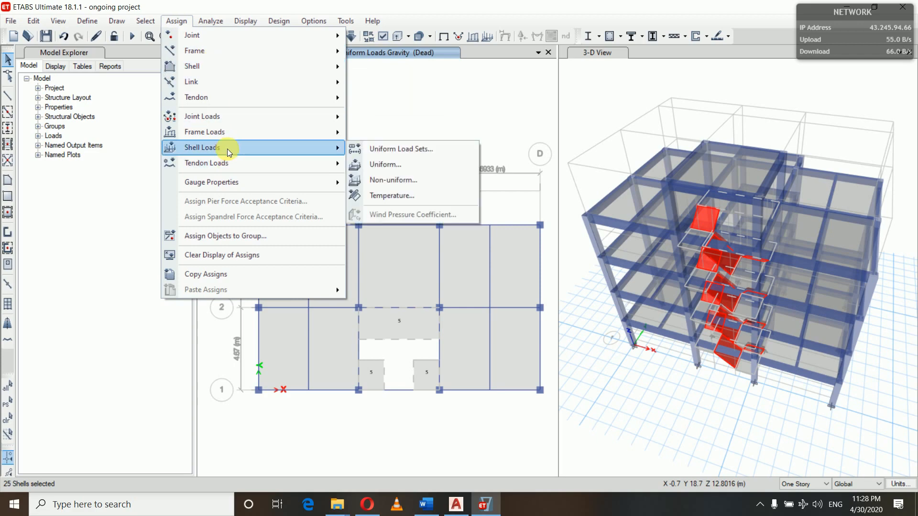
pyautogui.click(408, 164)
pyautogui.click(474, 214)
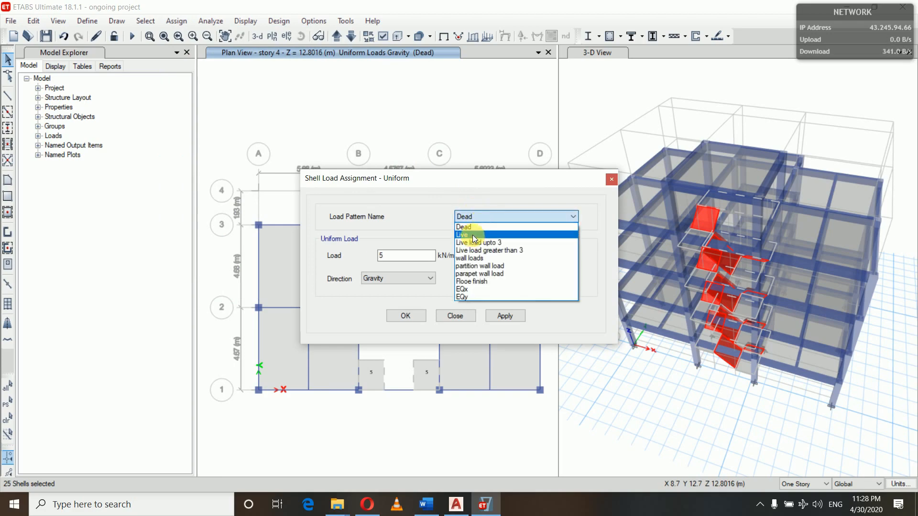
pyautogui.click(472, 234)
pyautogui.click(419, 255)
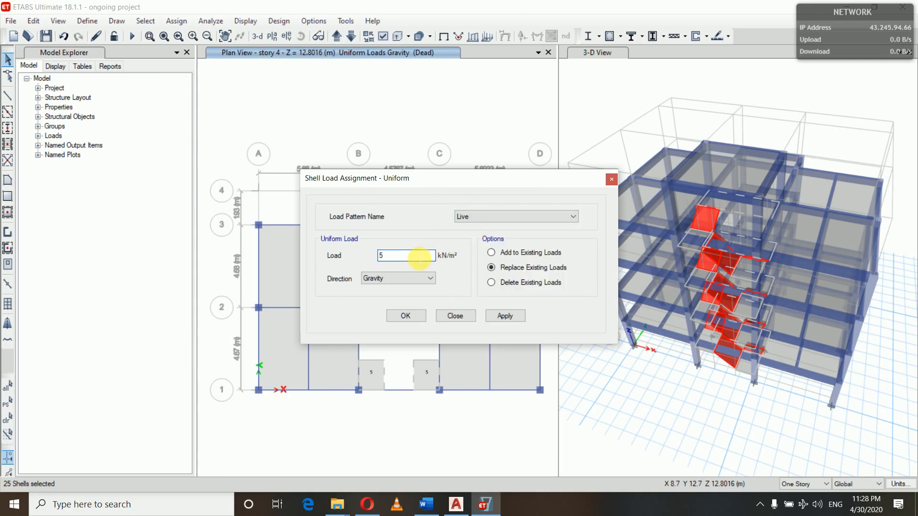
pyautogui.press('BackSpace')
pyautogui.write('3')
pyautogui.click(507, 317)
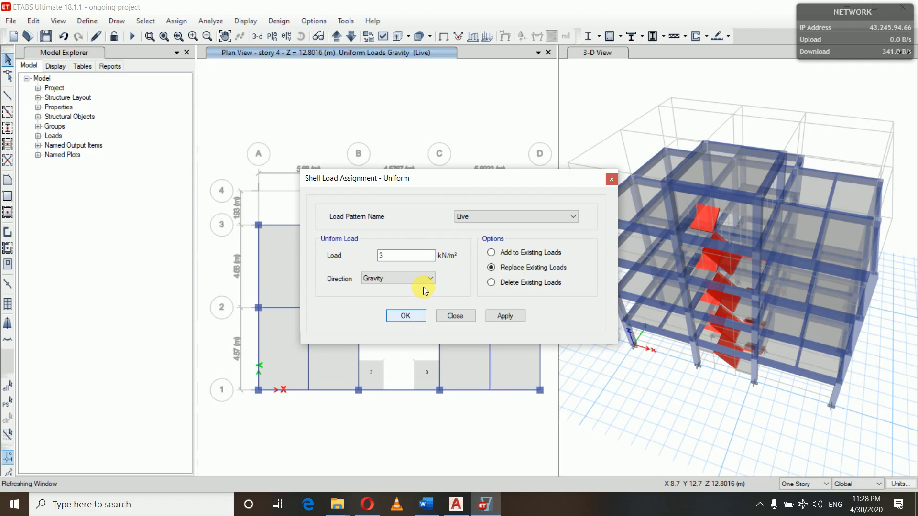
pyautogui.click(420, 316)
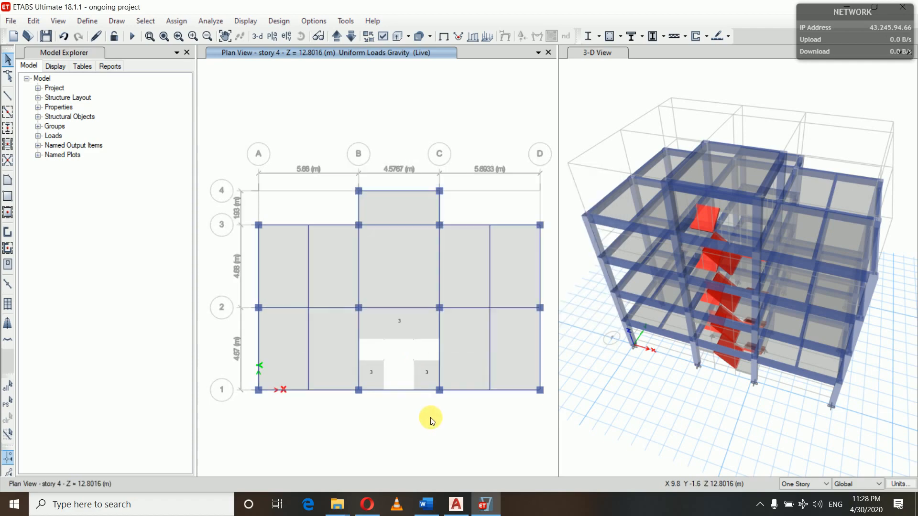